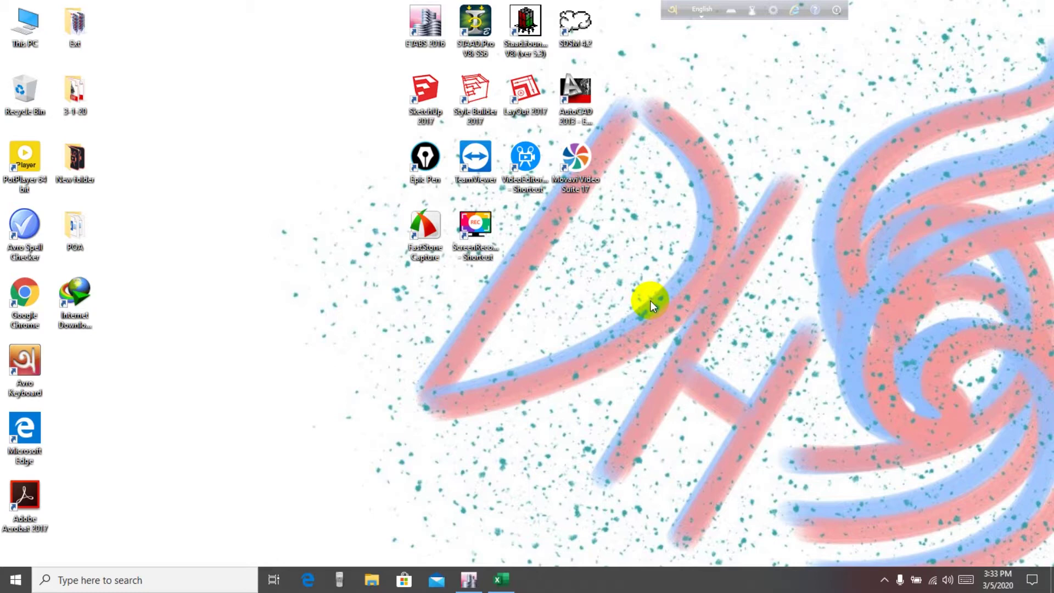
Step: Switch to the ETABS building model and open the load pattern definitions
left_click(468, 579)
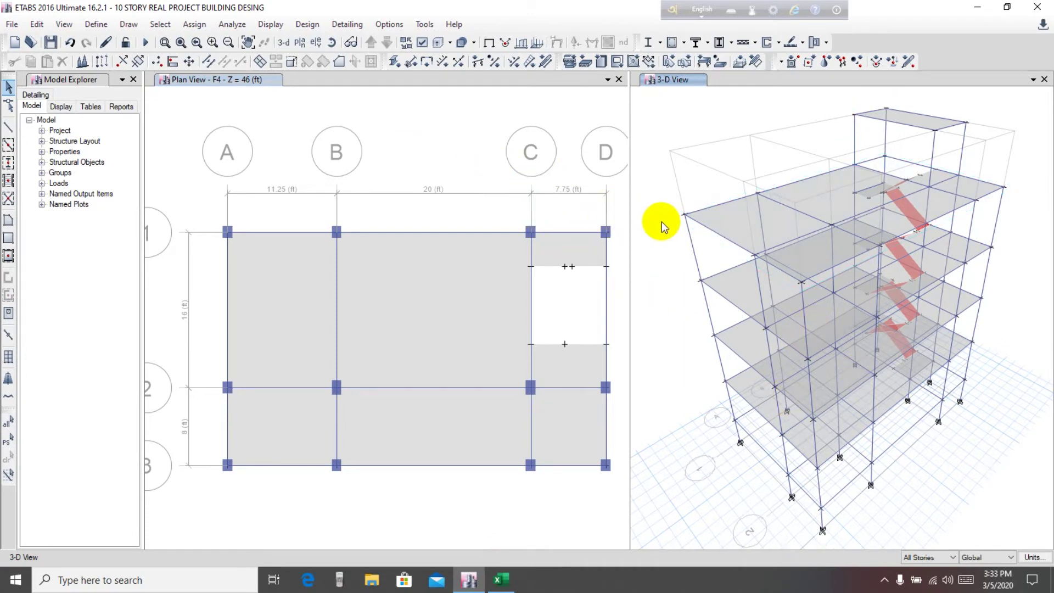
middle_click_drag(436, 143, 423, 147)
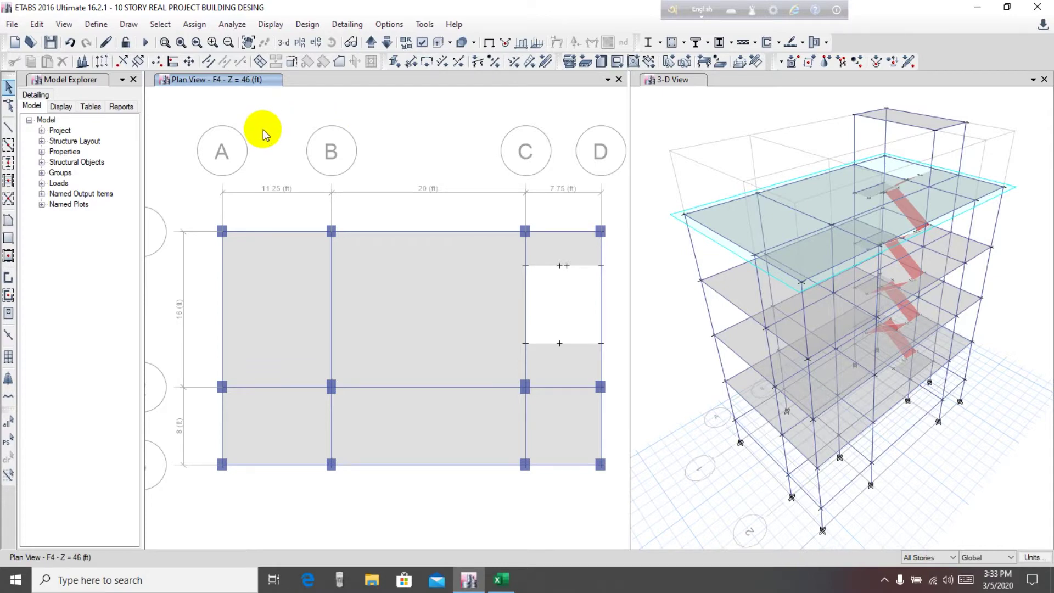
middle_click_drag(262, 130, 258, 128)
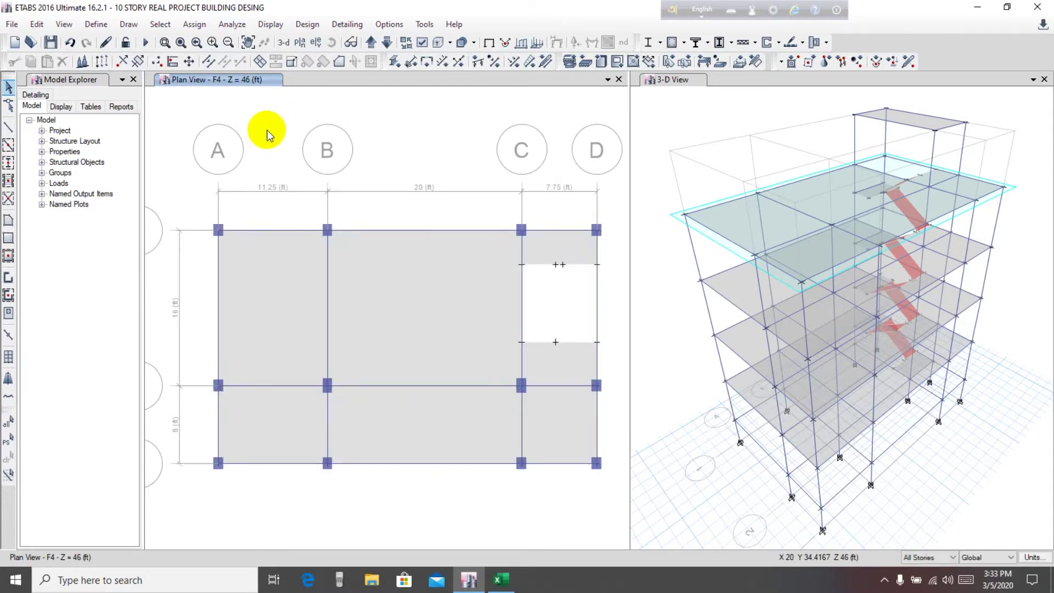
left_click(96, 26)
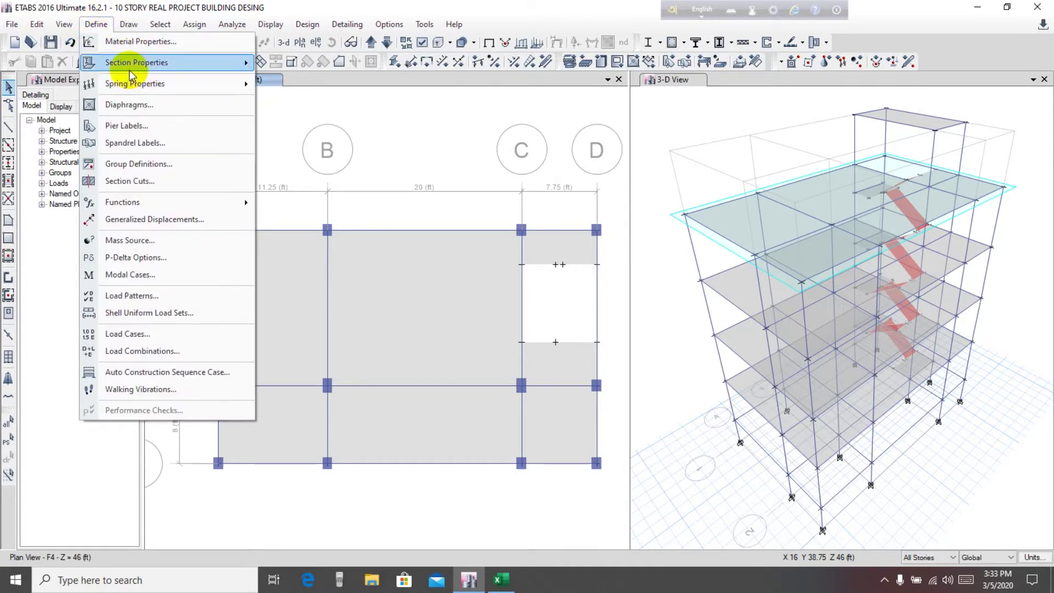
left_click(135, 298)
left_click_drag(438, 198, 334, 181)
Step: Add a wind load pattern named Wx with self weight multiplier 0 and UBC 97 as its auto lateral load
left_click_drag(226, 241, 142, 242)
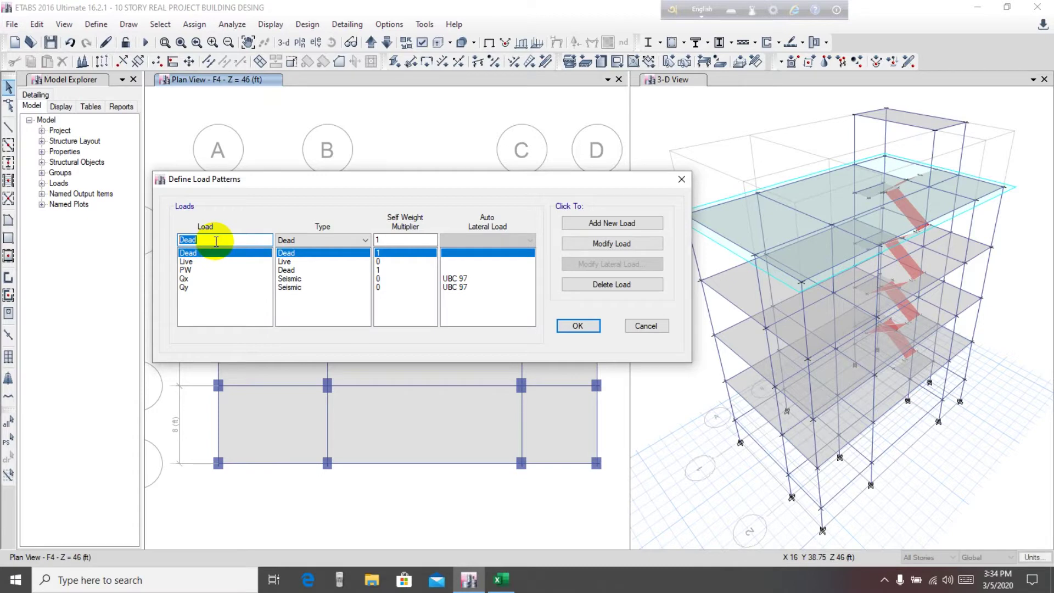
type("Wx")
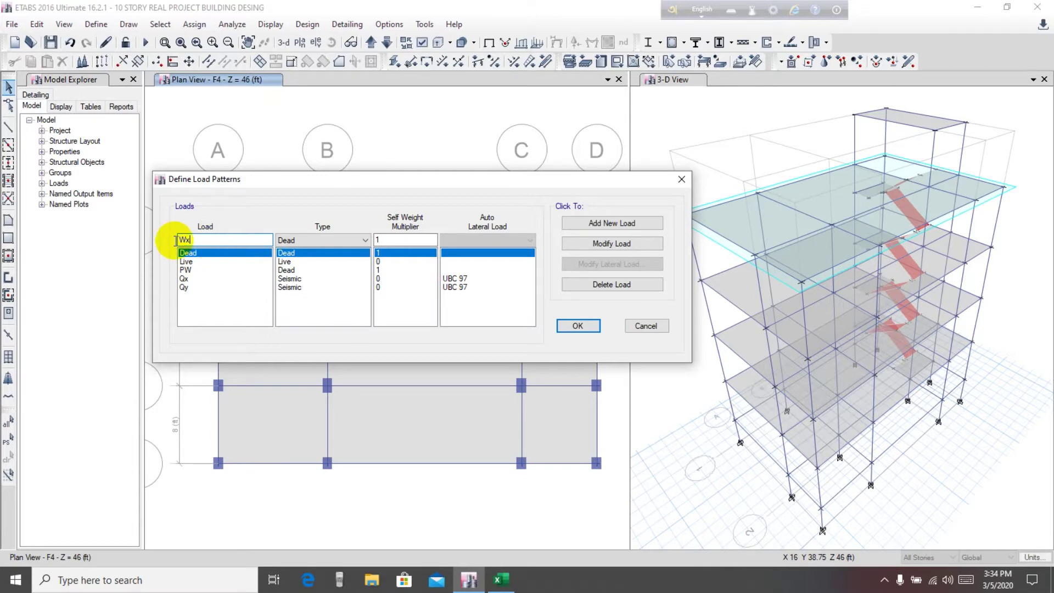
left_click_drag(346, 178, 342, 176)
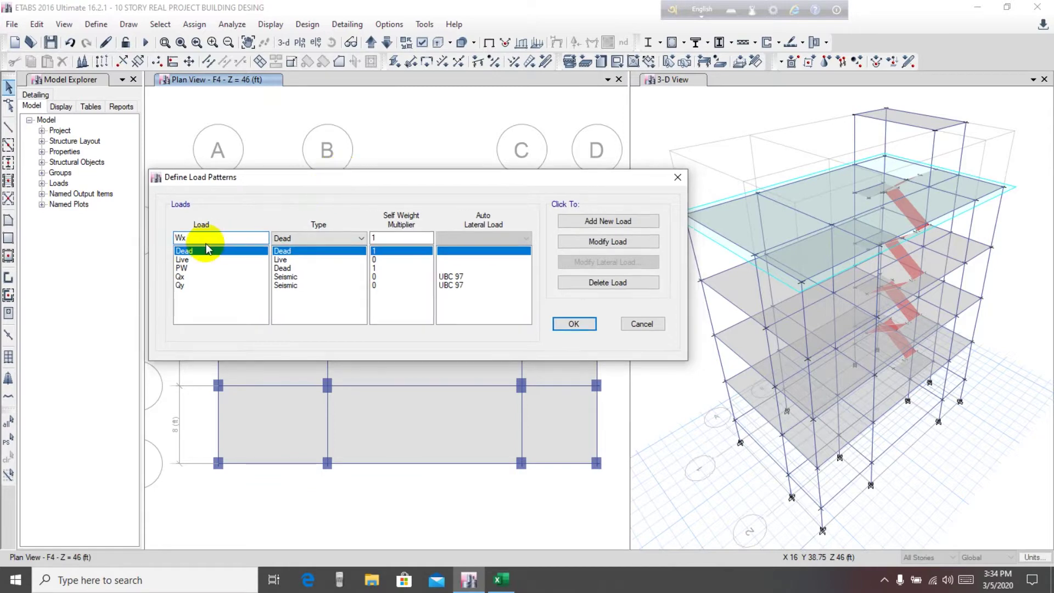
left_click(353, 241)
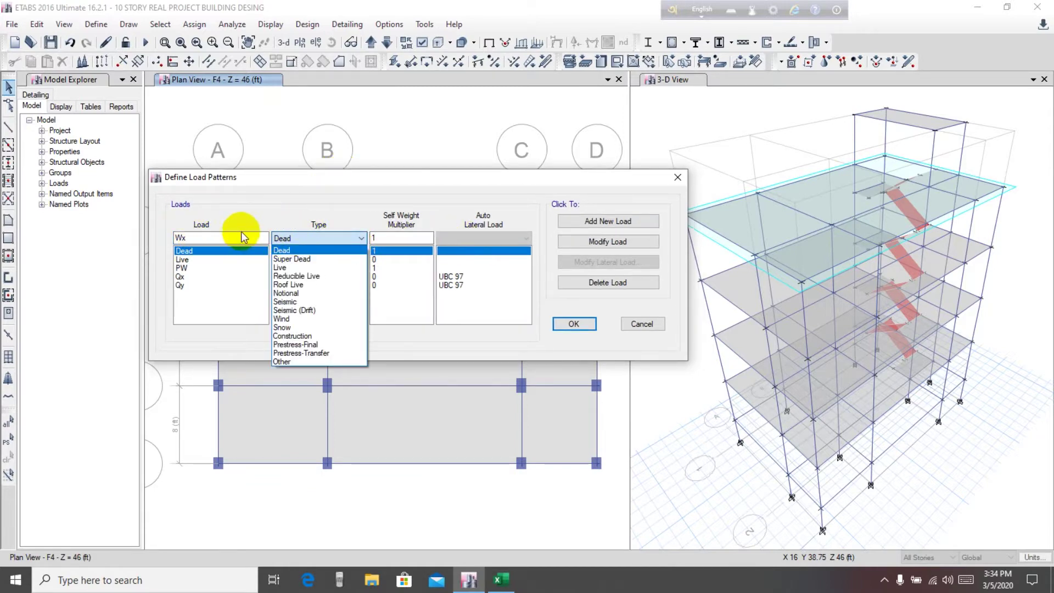
left_click(286, 318)
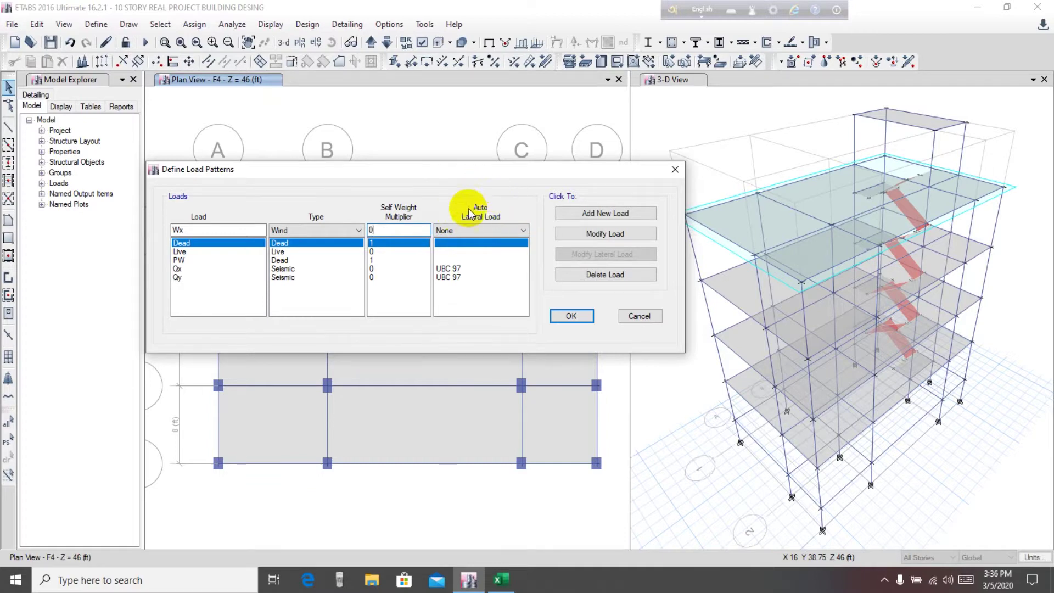
left_click(500, 229)
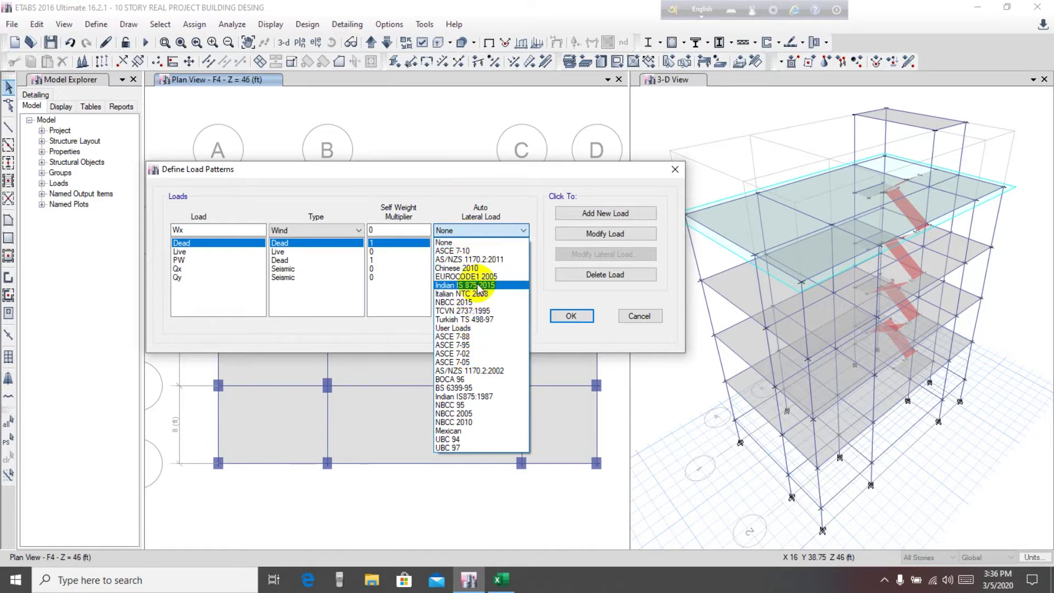
left_click(461, 447)
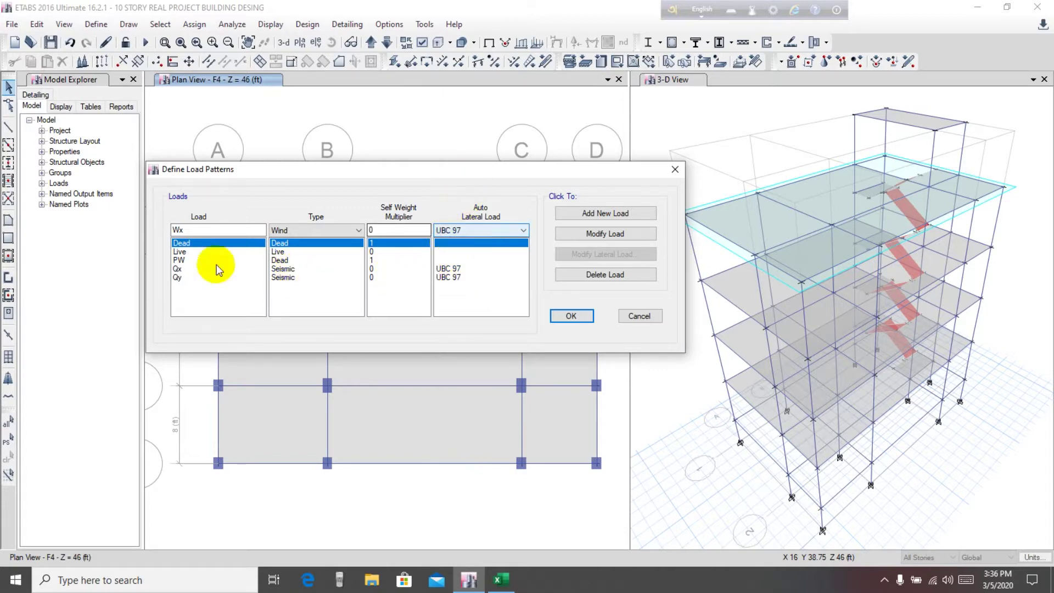
left_click(603, 213)
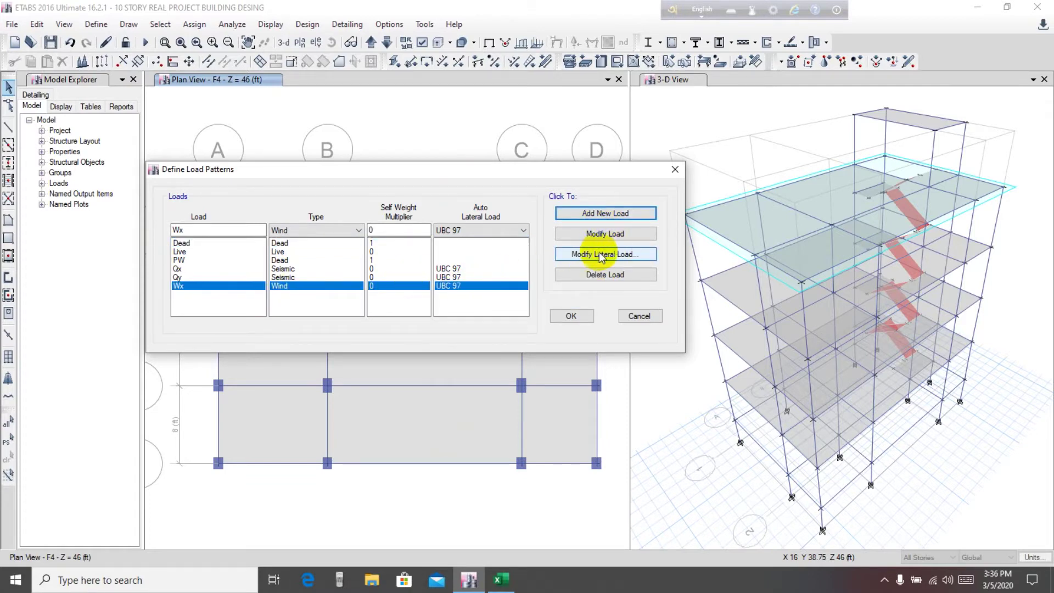
Step: Add a second wind load pattern named Wy with the same UBC 97 auto lateral load
left_click(191, 229)
left_click_drag(176, 229, 201, 234)
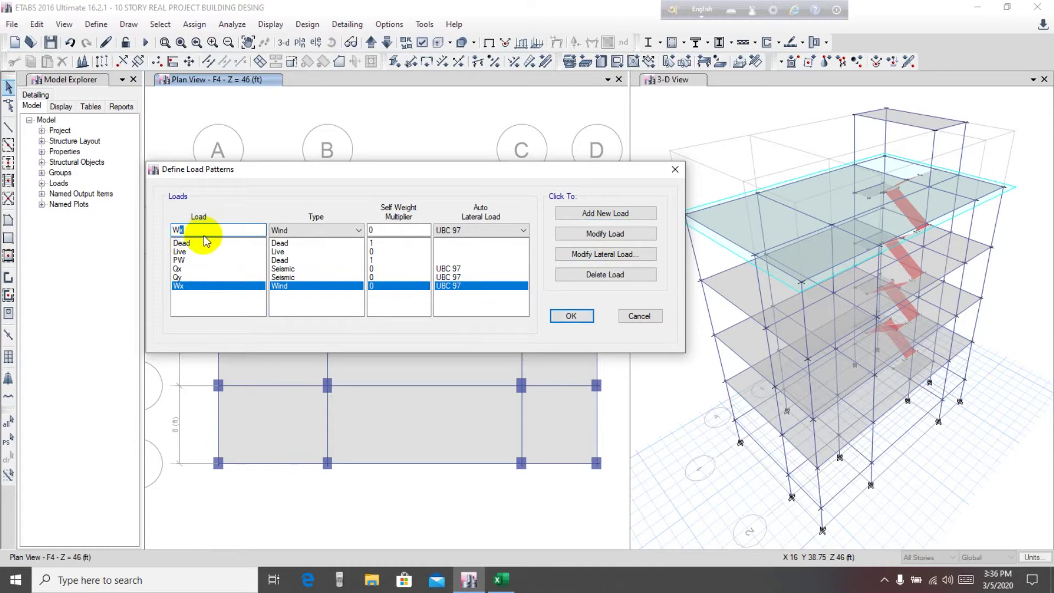
type("y")
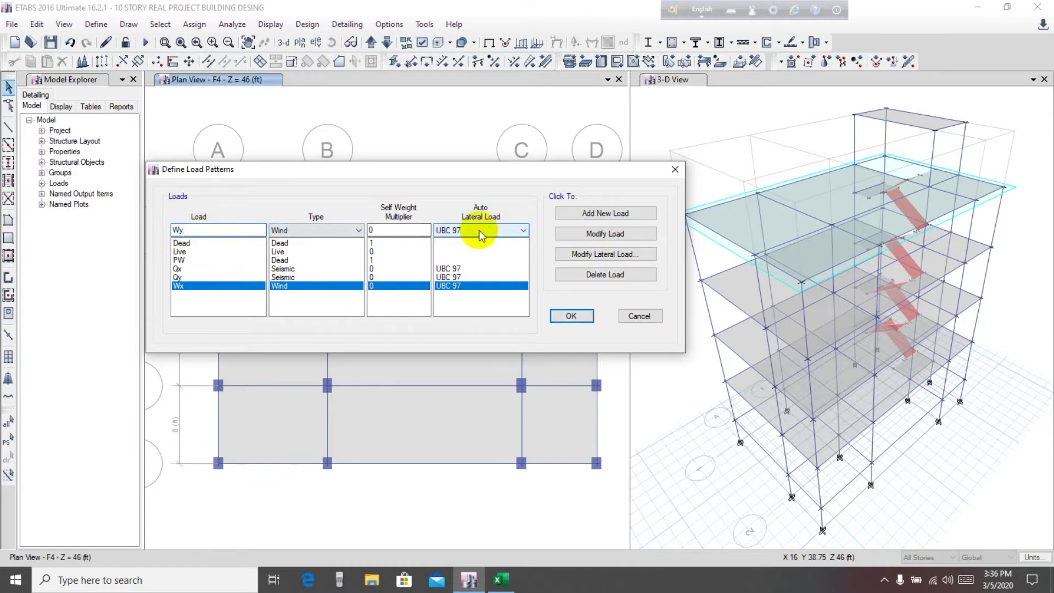
left_click(597, 217)
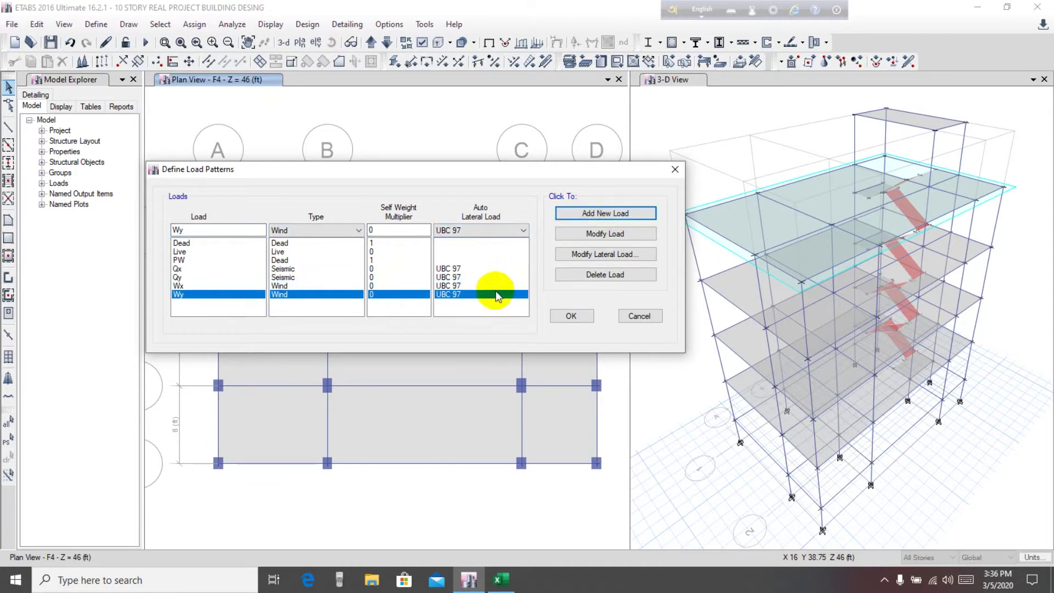
Step: Open the UBC 97 lateral load settings of the Wx pattern for editing
left_click(442, 286)
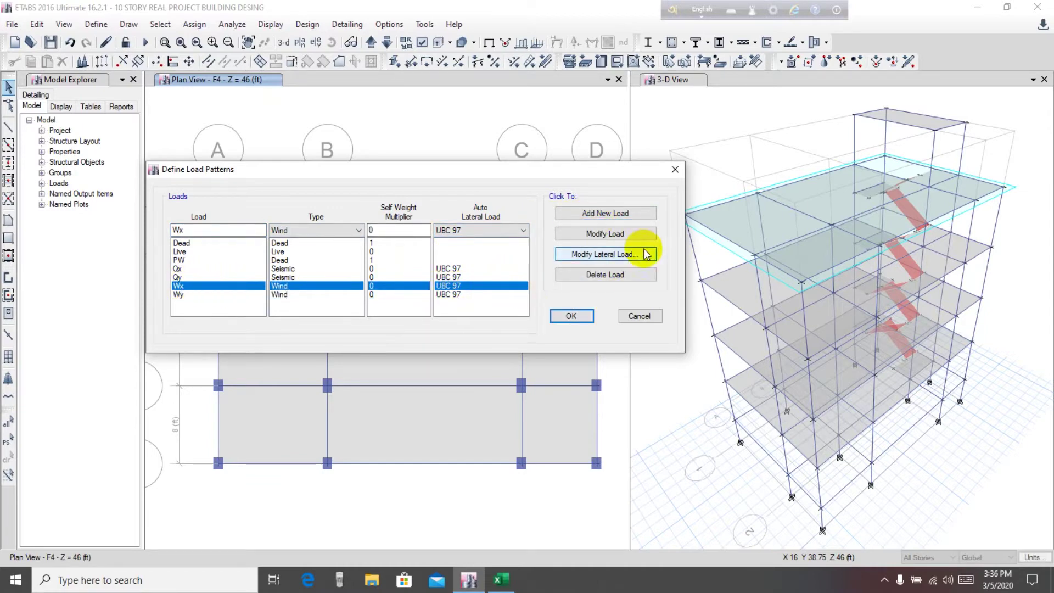
left_click(598, 256)
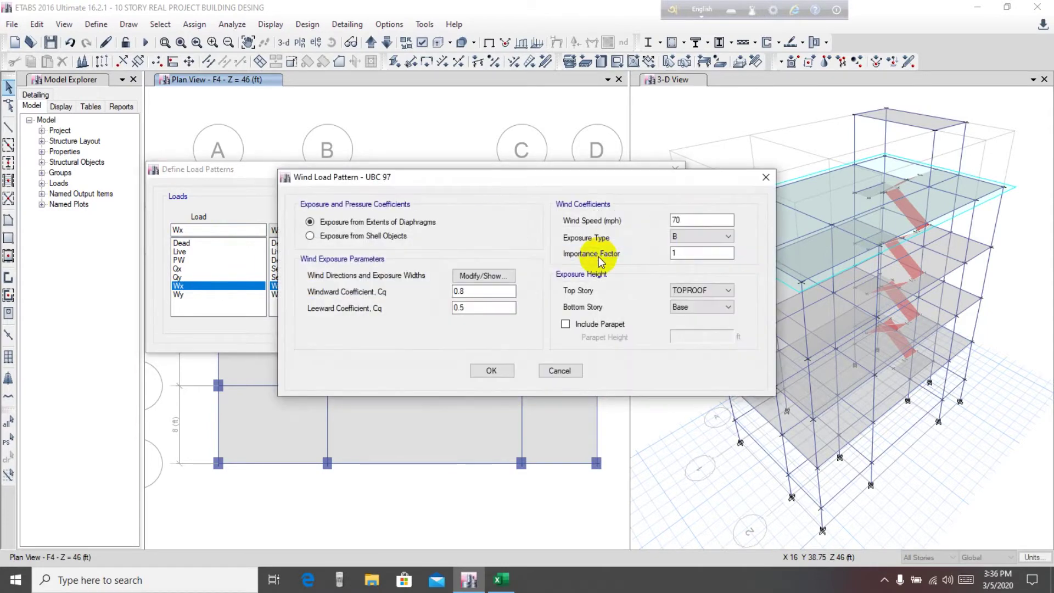
left_click_drag(460, 178, 389, 173)
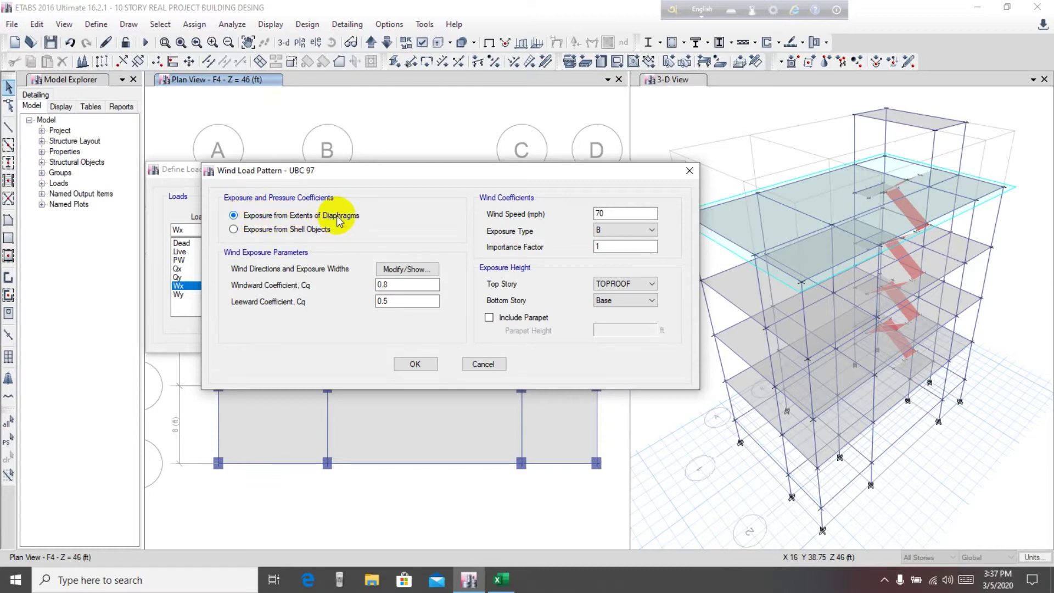
left_click_drag(502, 171, 466, 169)
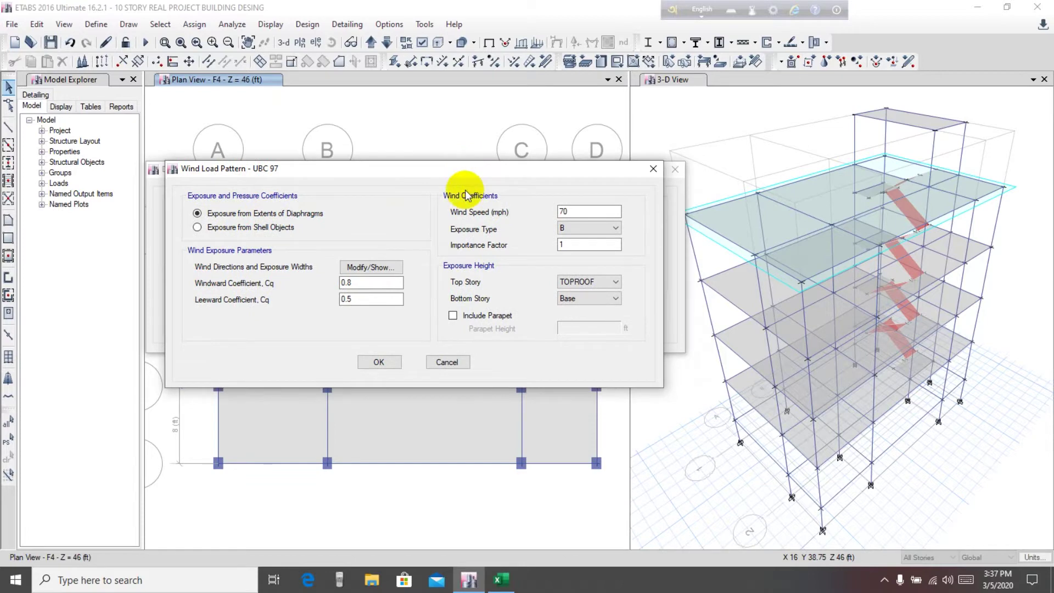
double_click(559, 213)
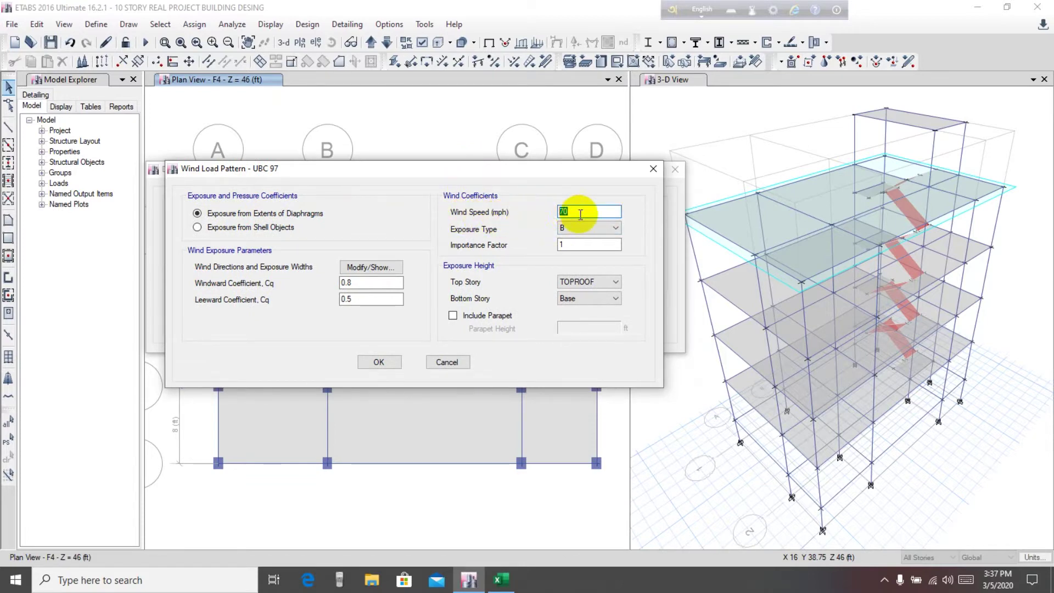
left_click(595, 227)
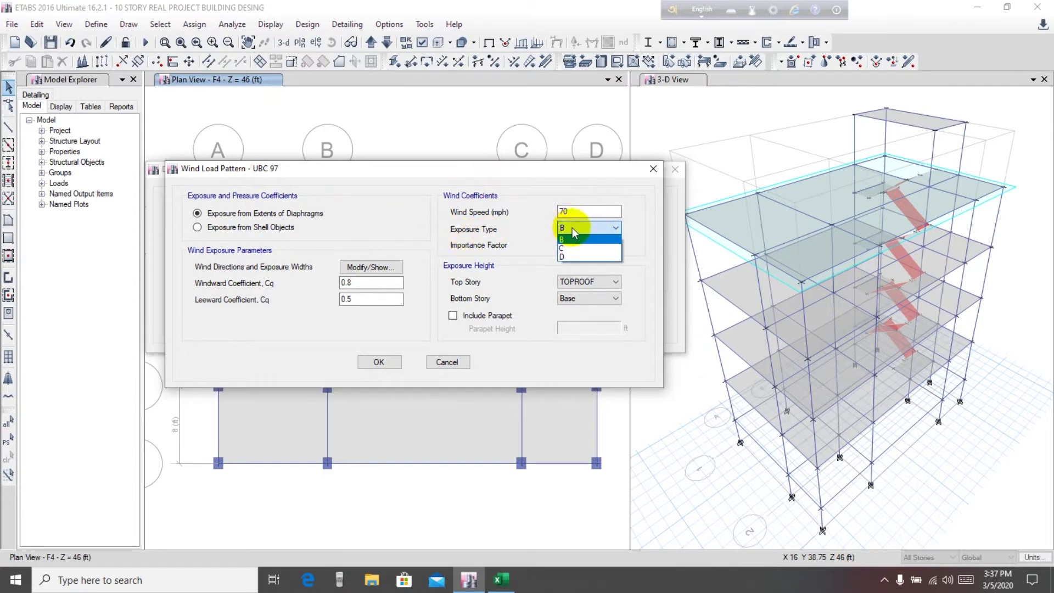
left_click(519, 215)
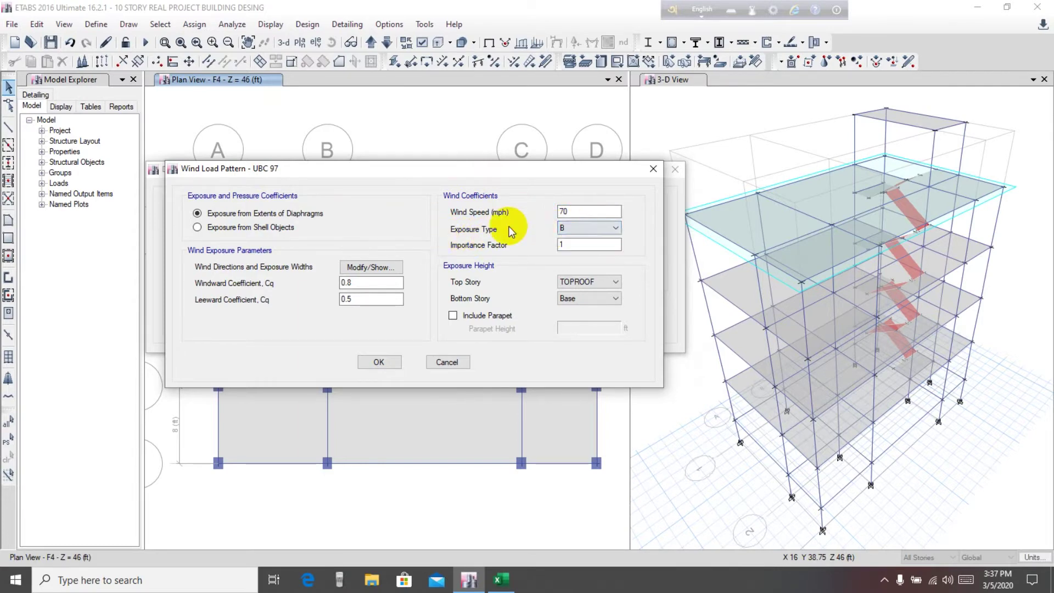
left_click(610, 227)
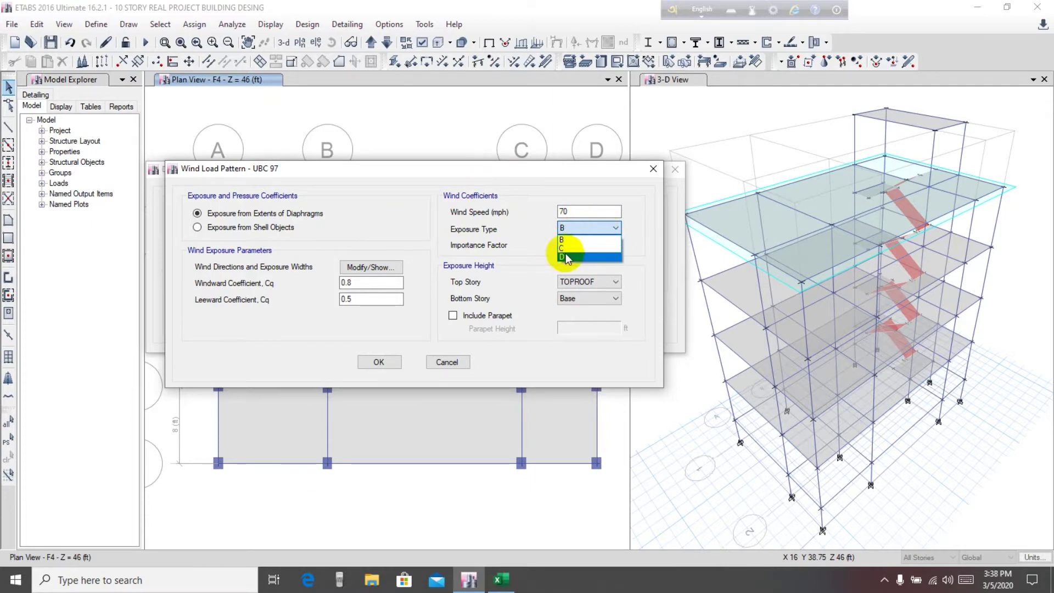
left_click(537, 232)
left_click(580, 229)
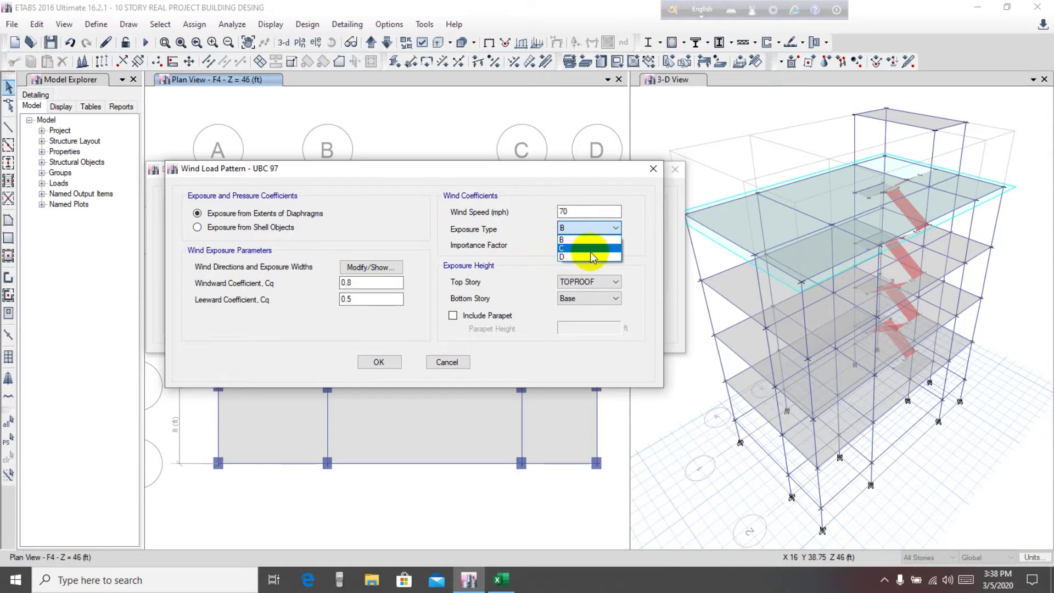
left_click(518, 231)
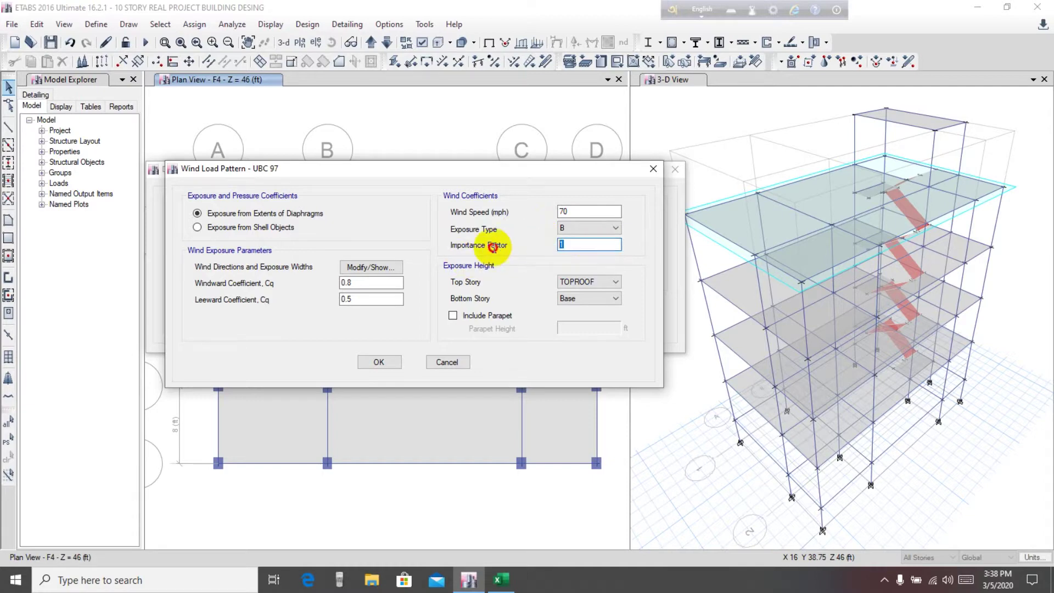
Step: Set the Wx wind coefficients to an importance factor of 1.25 and exposure type C
left_click(573, 242)
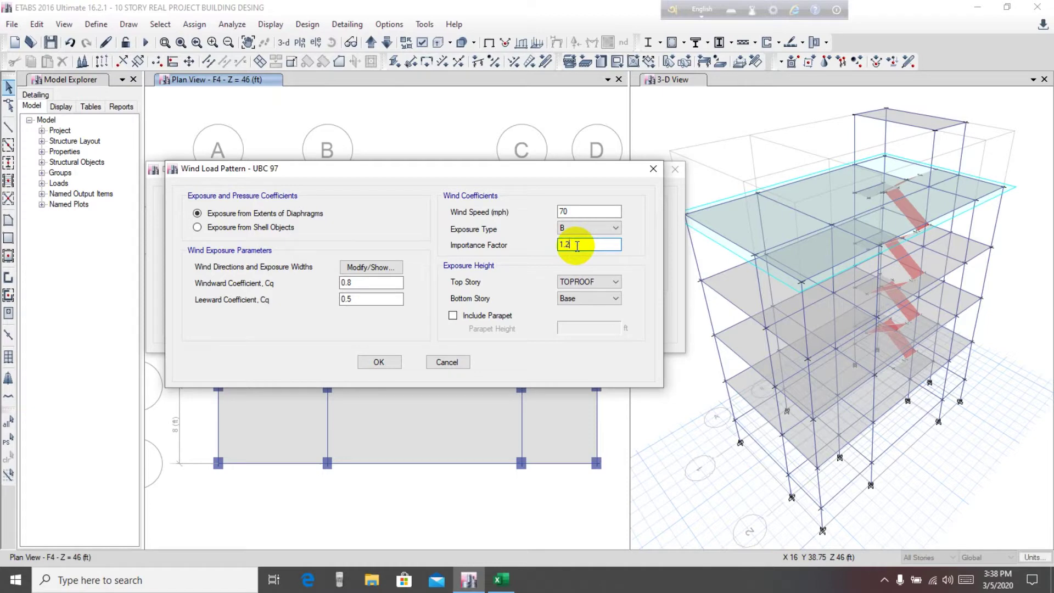
type("5")
left_click(585, 226)
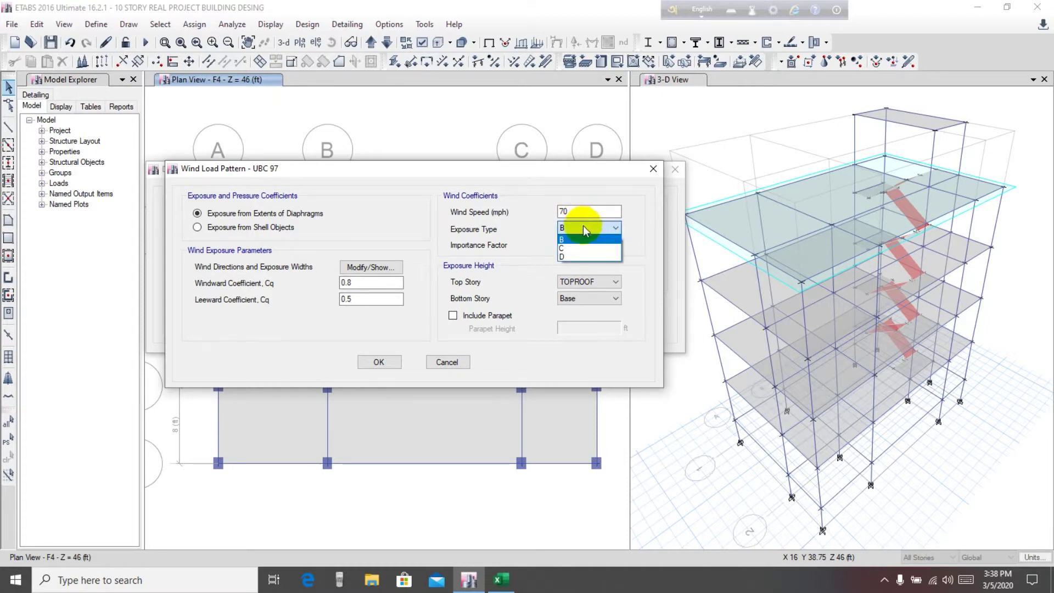
left_click(537, 235)
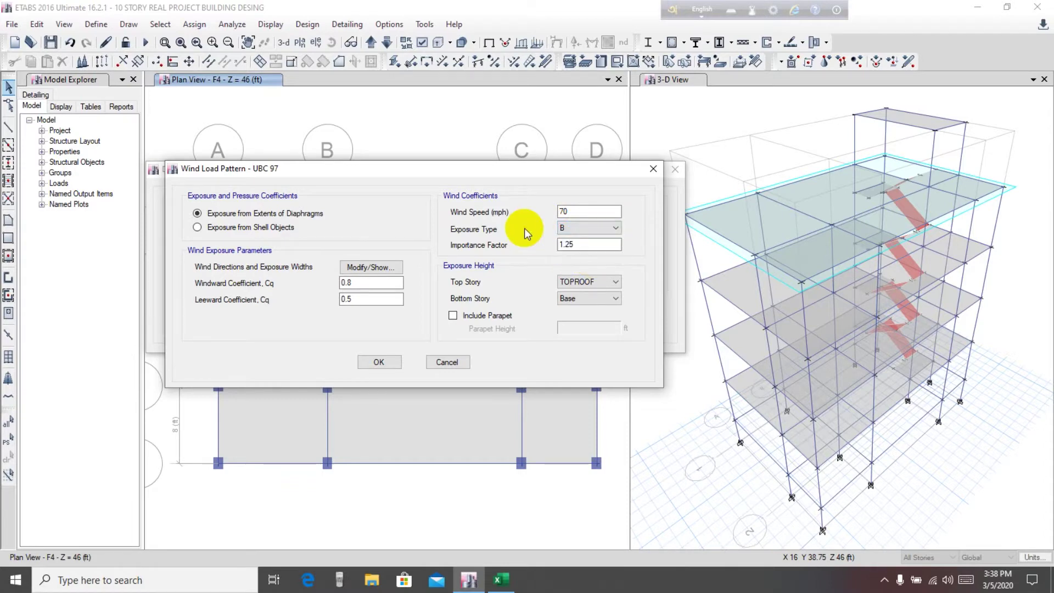
left_click(569, 229)
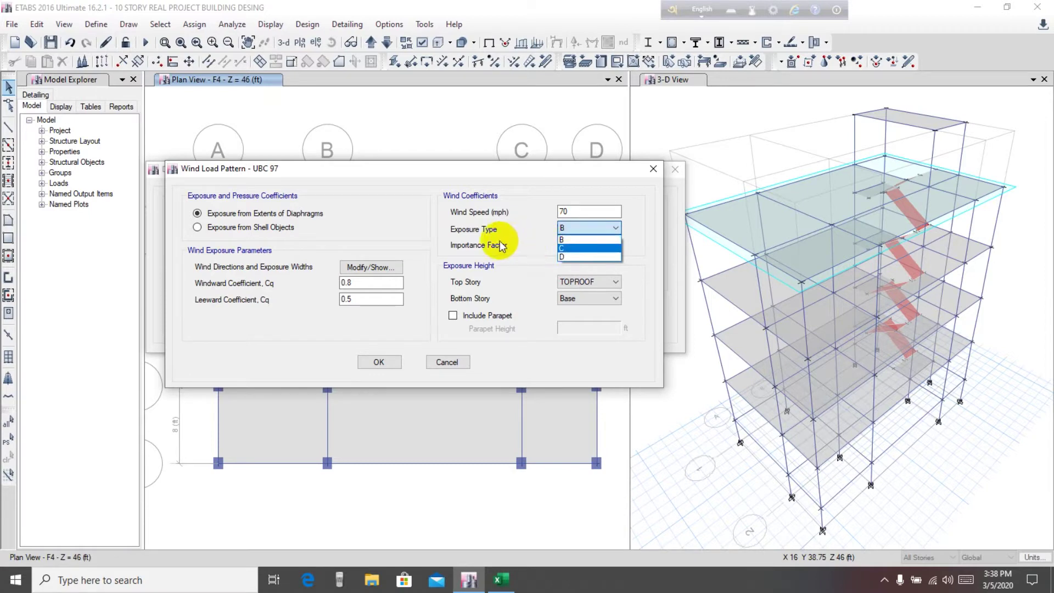
left_click(569, 252)
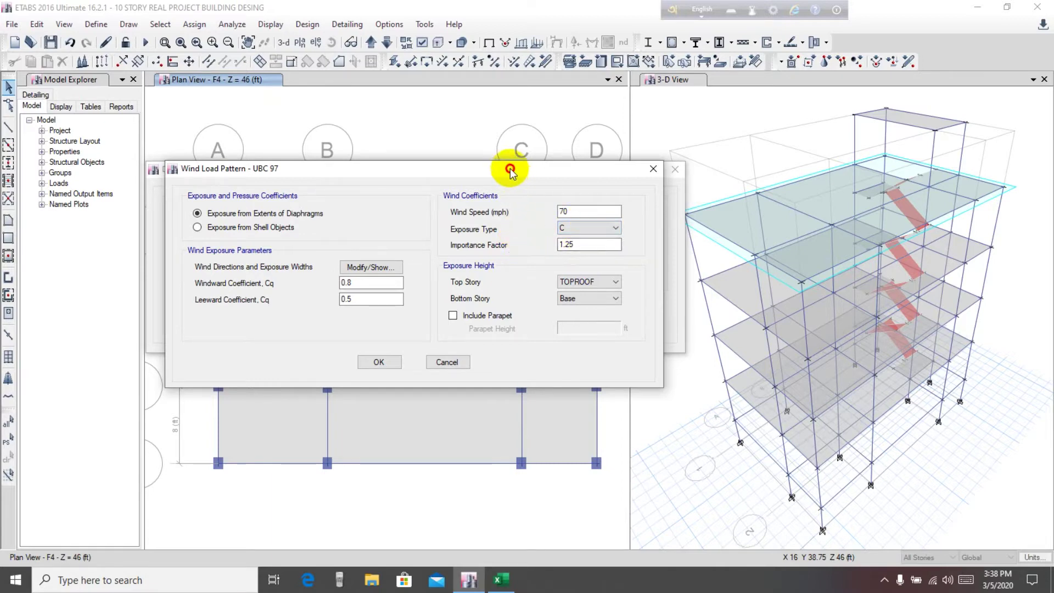
Step: Set the bottom story of the Wx wind exposure height to GB
left_click_drag(510, 170, 517, 156)
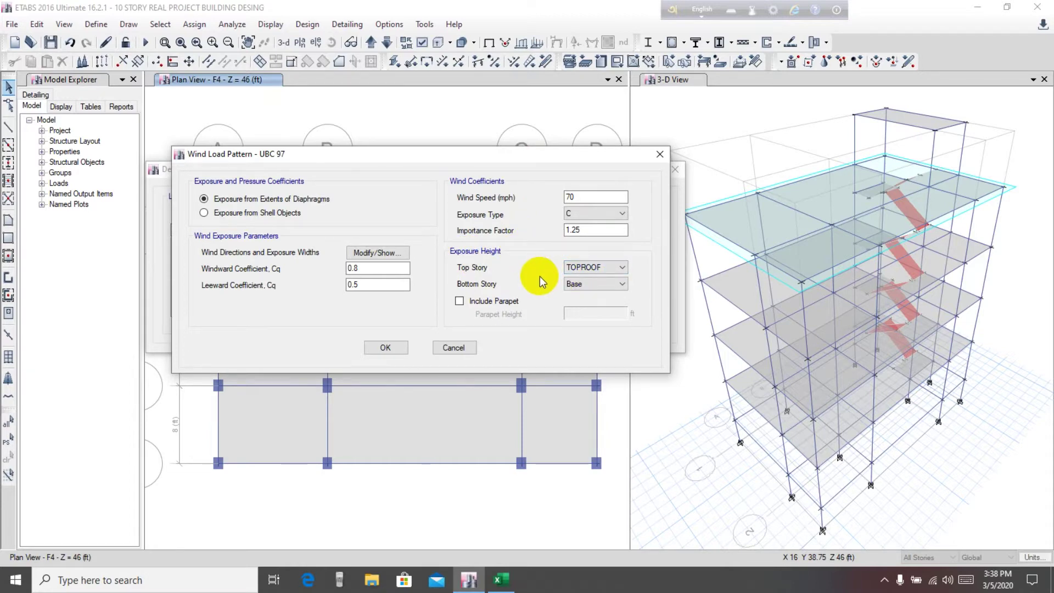
left_click(581, 284)
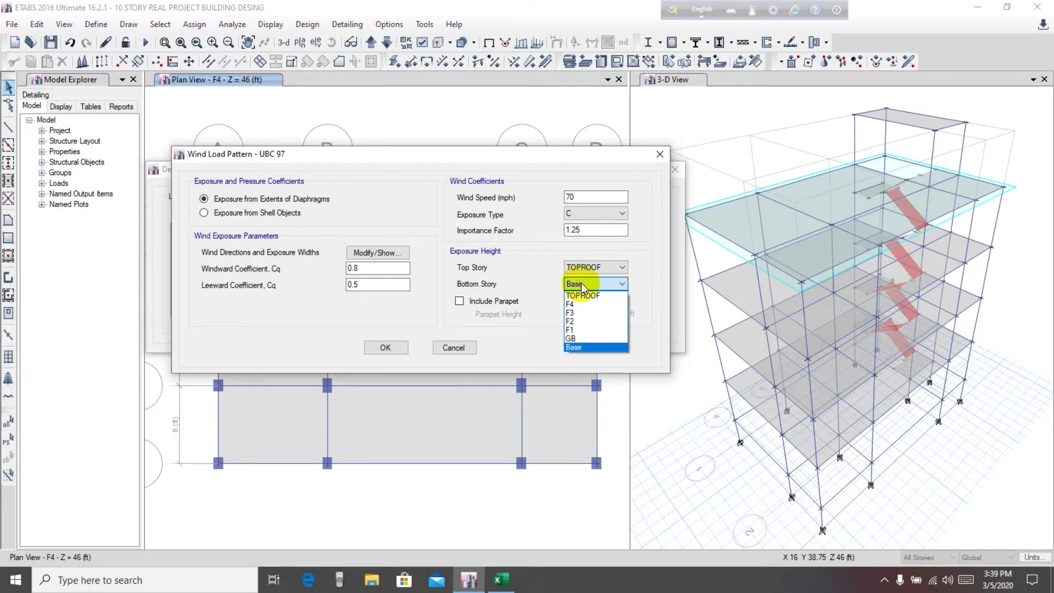
left_click(573, 337)
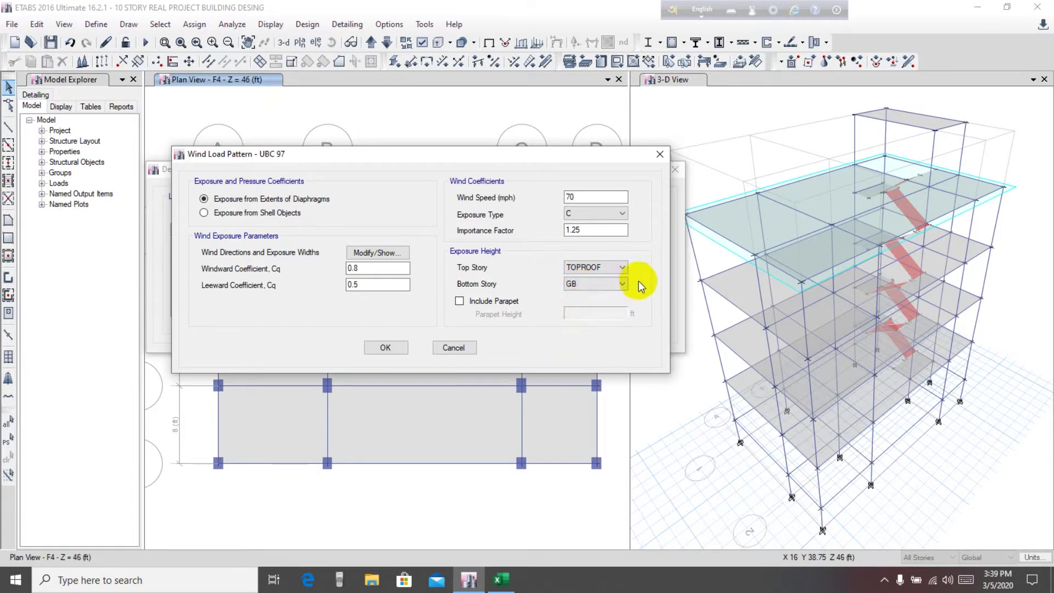
left_click(575, 283)
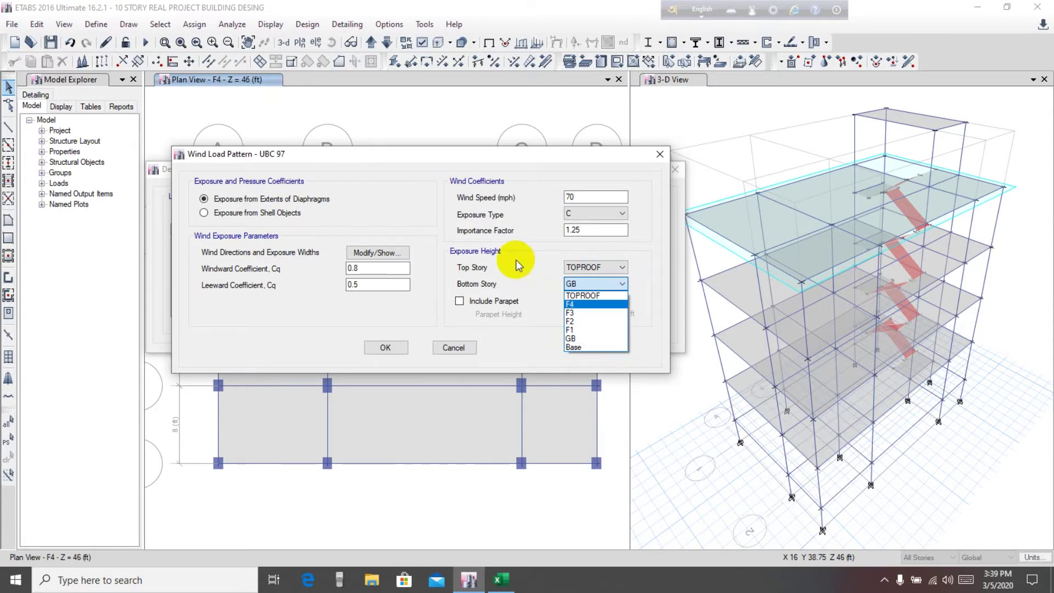
left_click(508, 296)
left_click(577, 283)
left_click(594, 319)
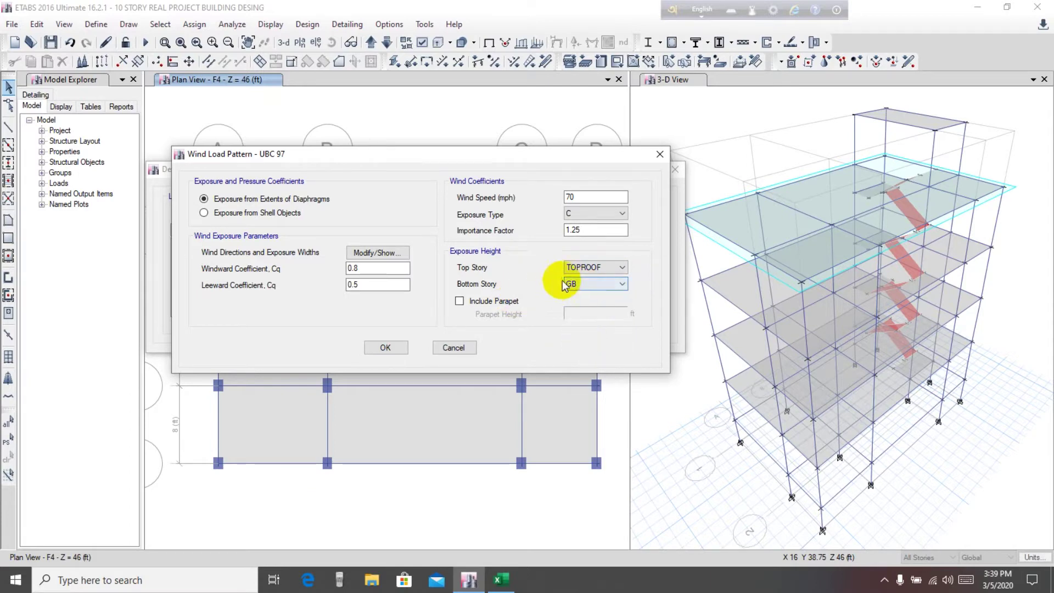
Step: Include a parapet with a height of 4 ft in the Wx wind exposure height
left_click_drag(519, 163, 499, 164)
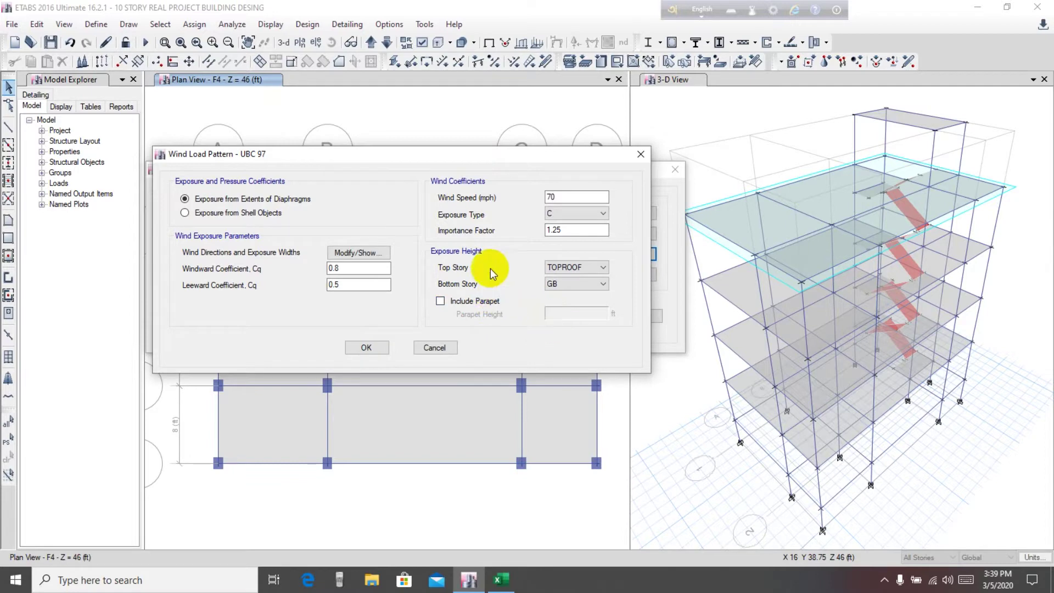
left_click_drag(397, 148, 416, 145)
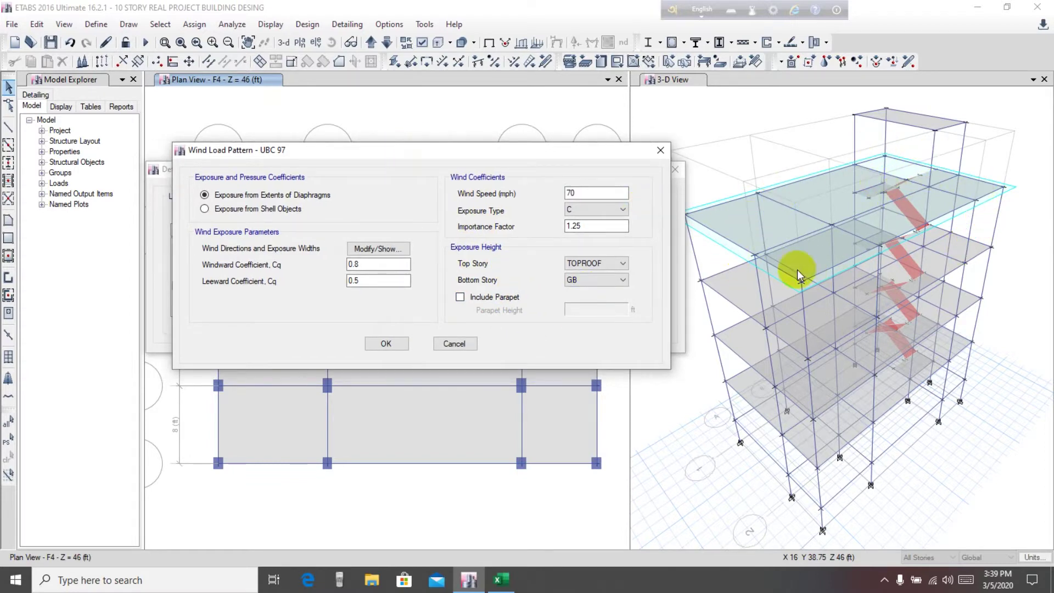
left_click(460, 297)
left_click(587, 308)
left_click_drag(587, 309, 542, 311)
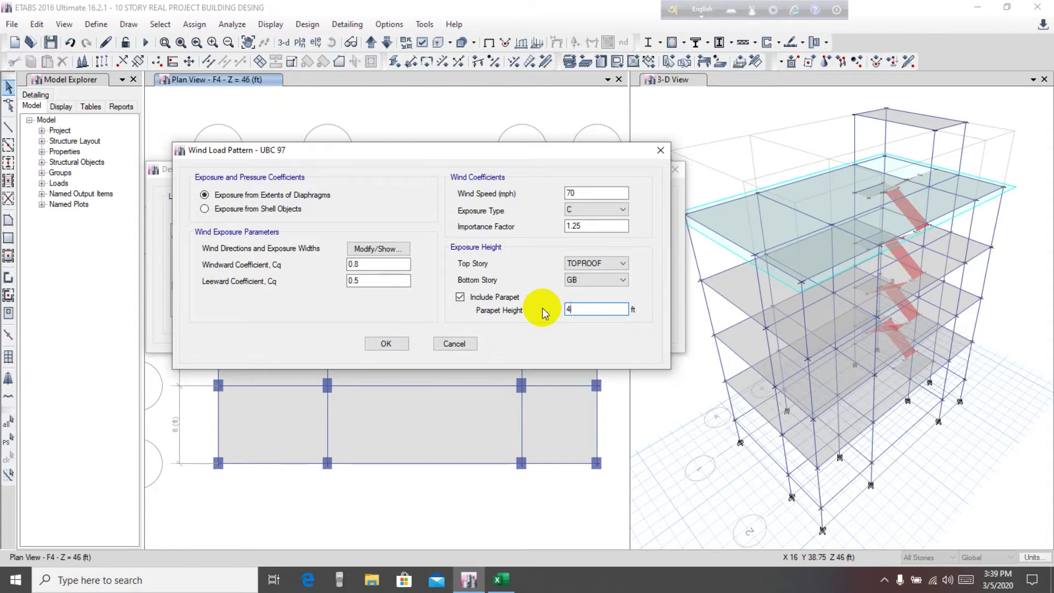
left_click(497, 297)
left_click(497, 298)
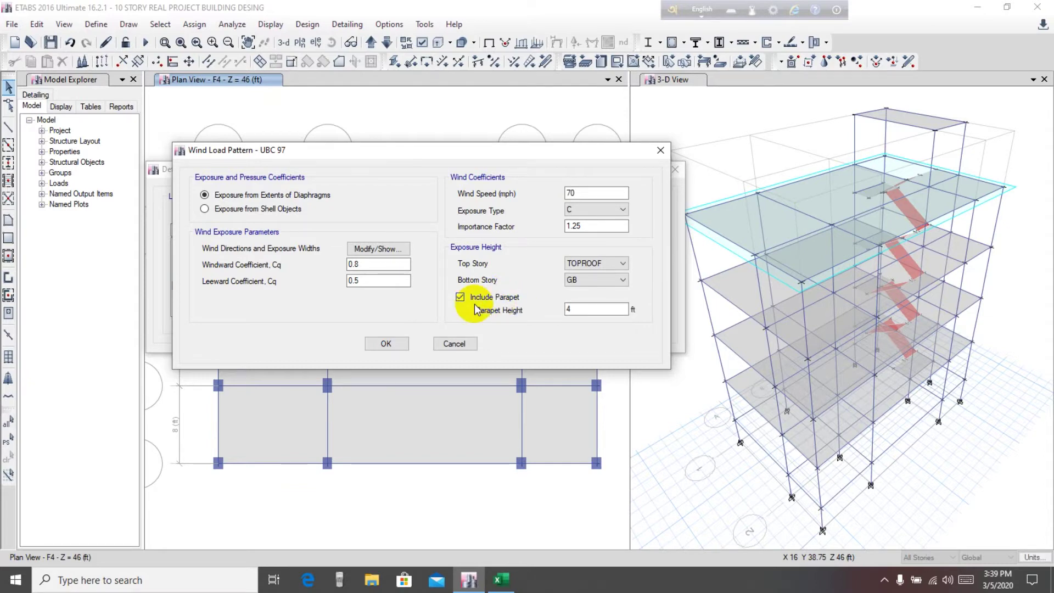
left_click_drag(447, 147, 429, 146)
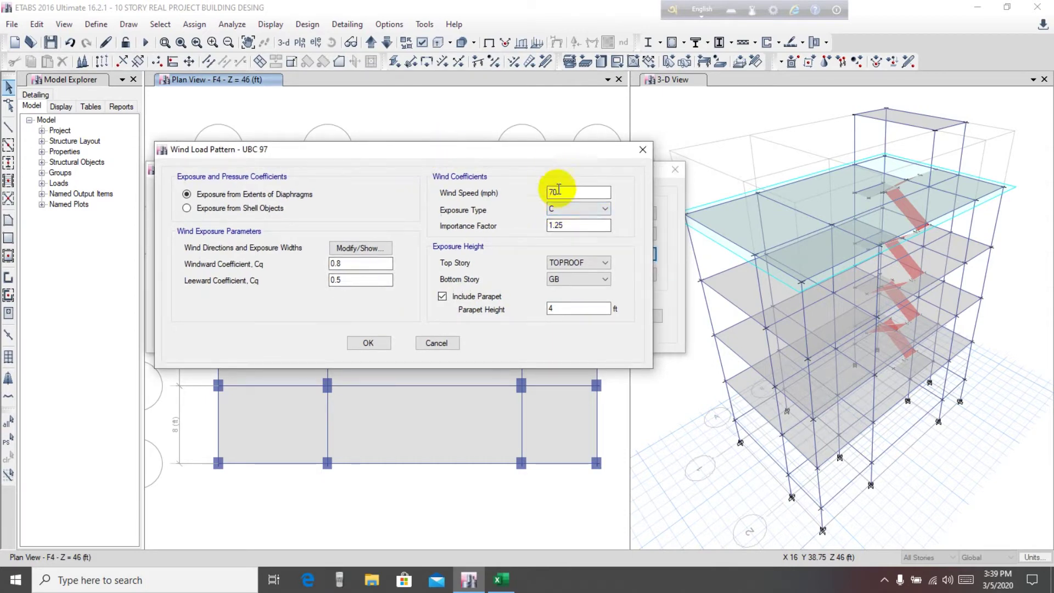
Step: Review the Wx wind speed, importance factor, and the wind direction and exposure width data without changing them
left_click(572, 193)
left_click(564, 192)
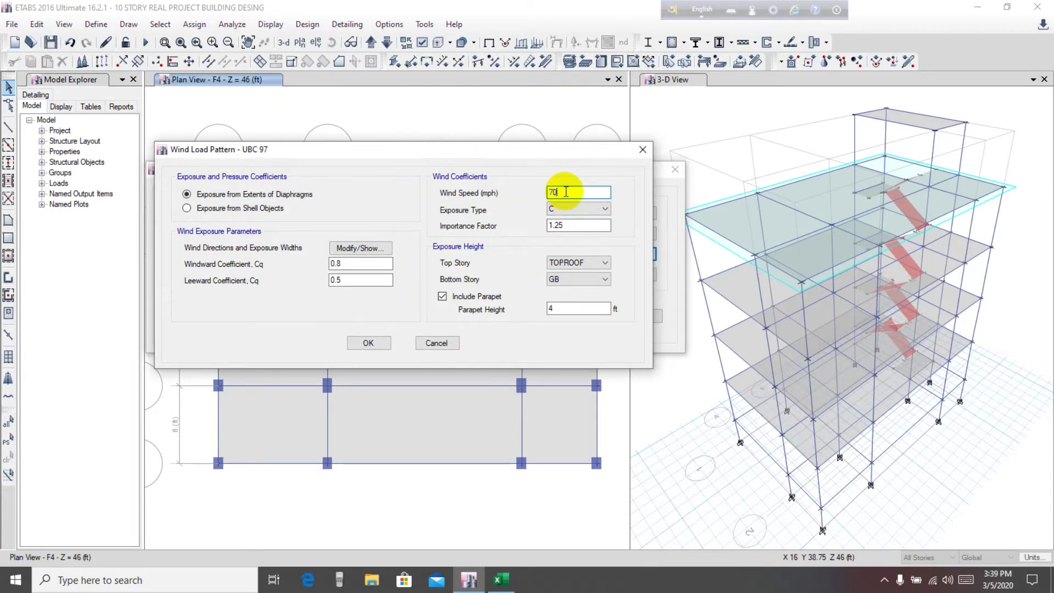
double_click(565, 224)
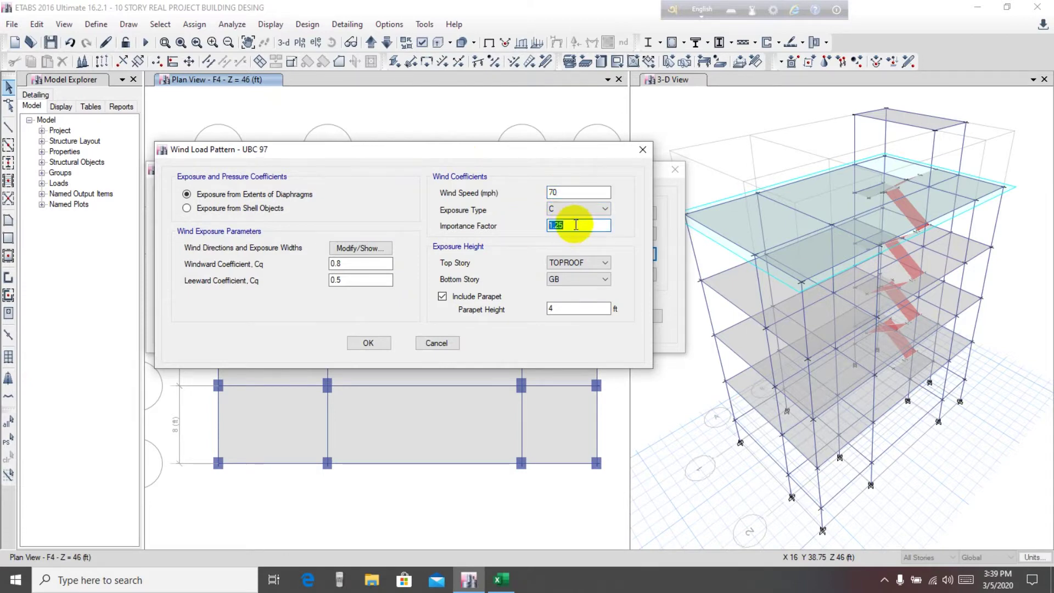
left_click(364, 248)
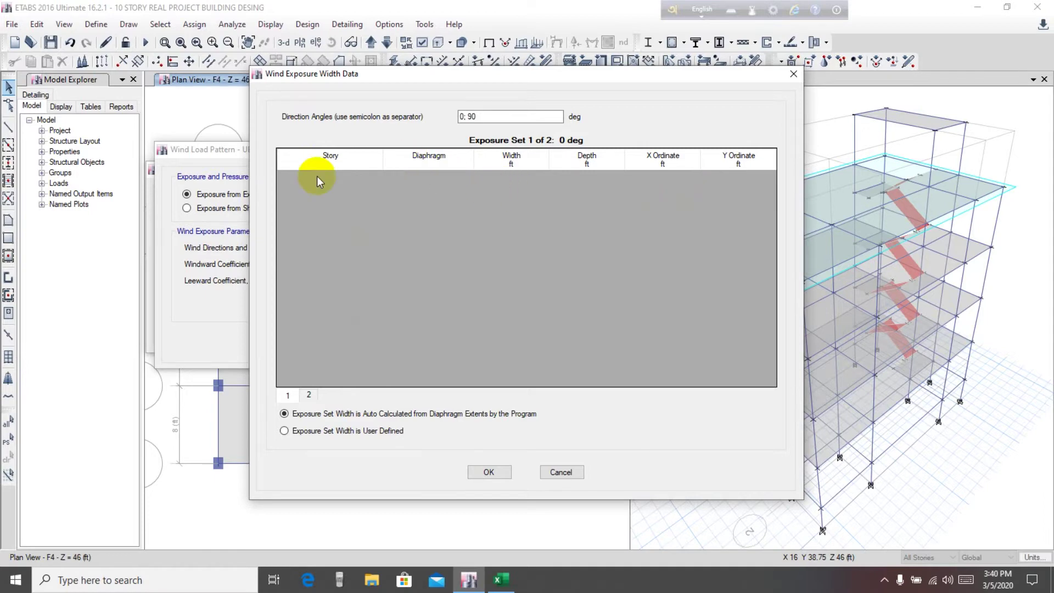
left_click_drag(506, 73, 489, 64)
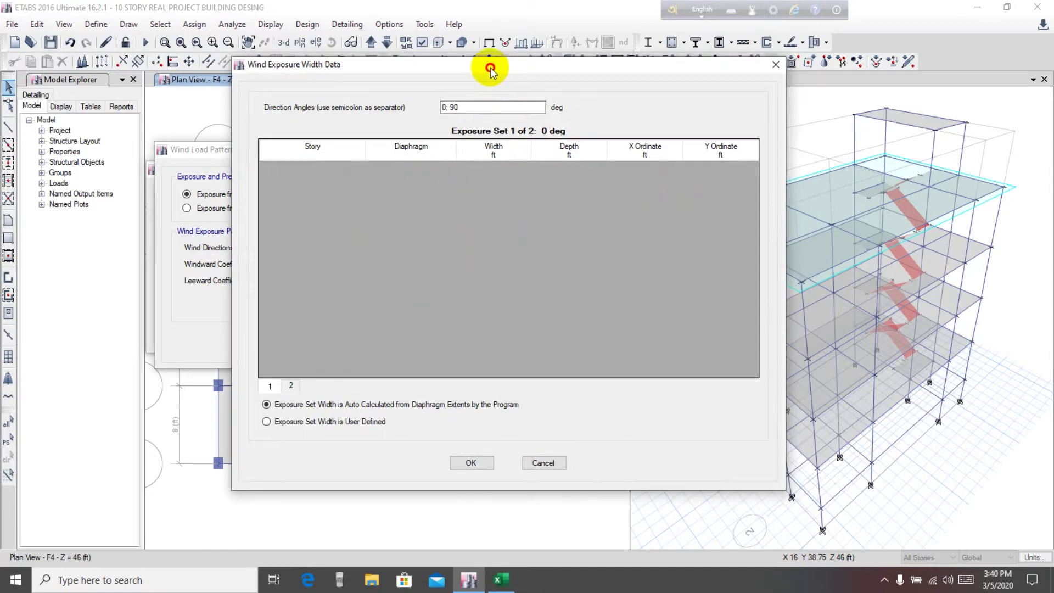
left_click(543, 462)
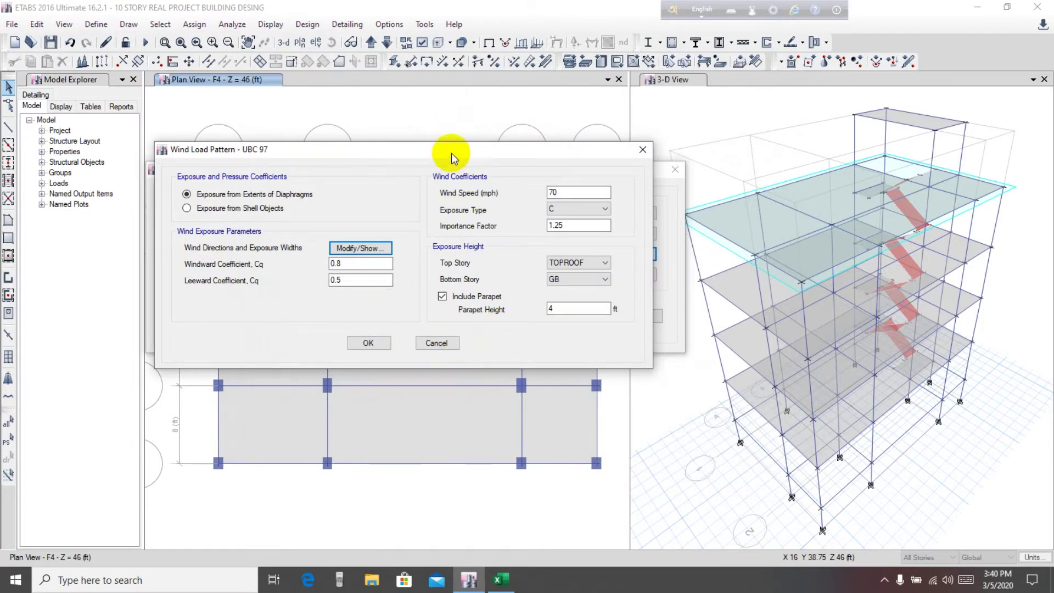
Step: Accept the Wx wind load settings and close the load pattern definitions, keeping the changes
left_click_drag(451, 153, 473, 154)
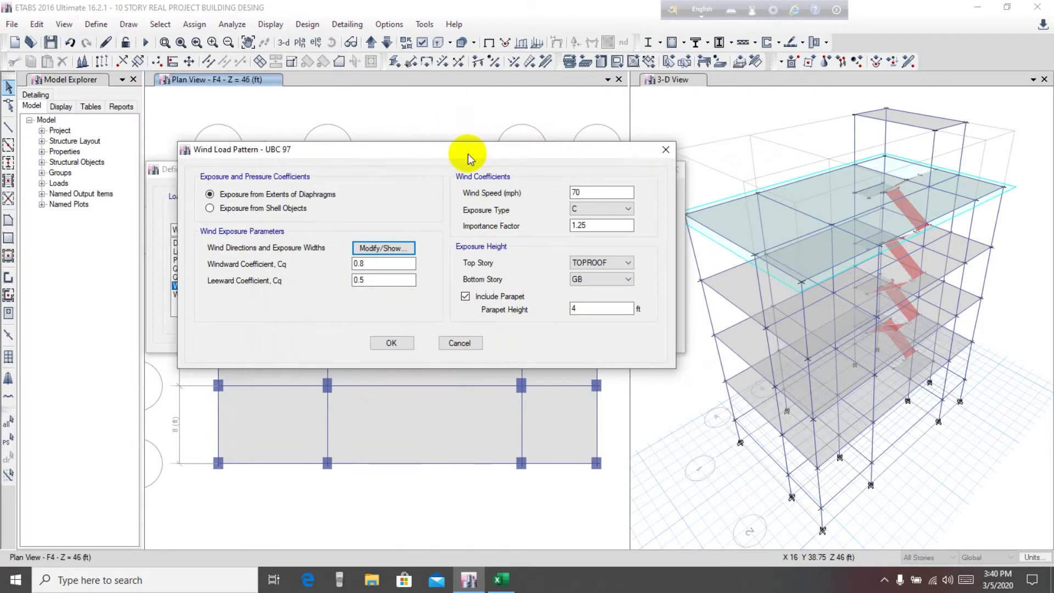
left_click(379, 344)
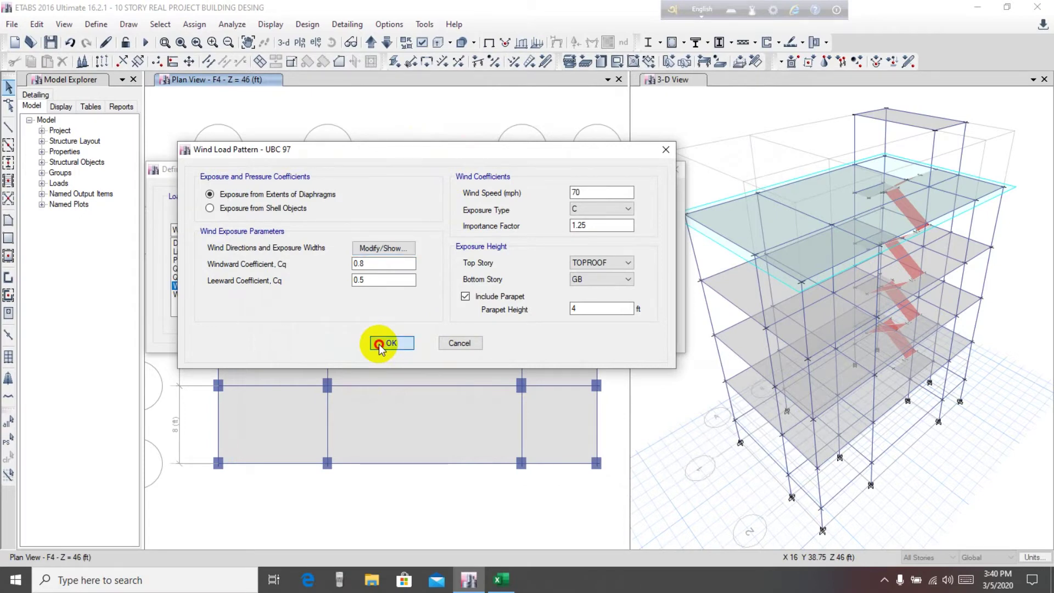
left_click(571, 316)
Step: Switch the plan view from F4 to the GB story at Z = 6 ft
middle_click_drag(440, 189, 447, 197)
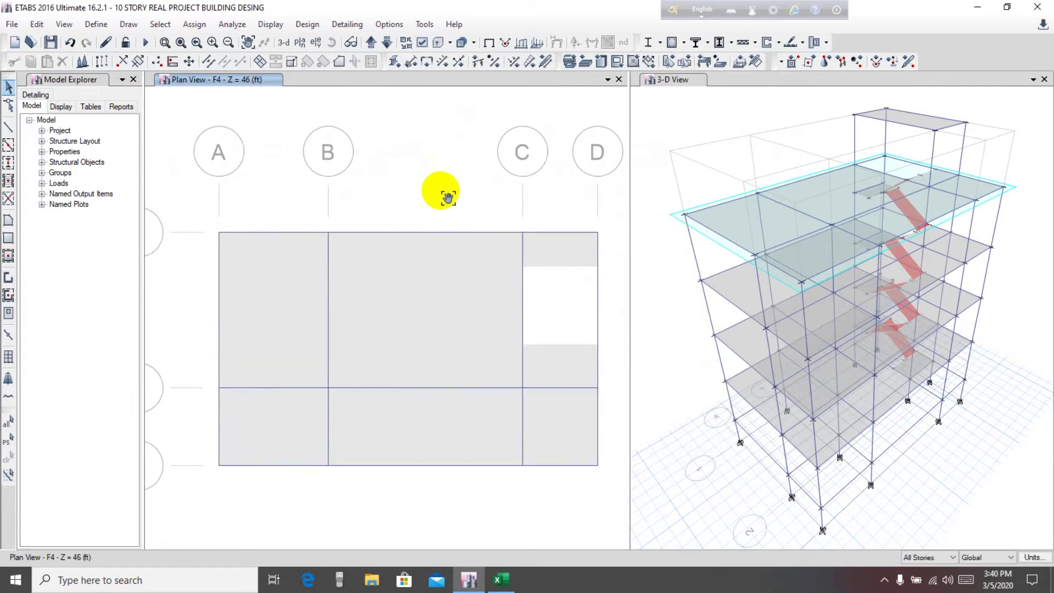
middle_click_drag(424, 153, 423, 154)
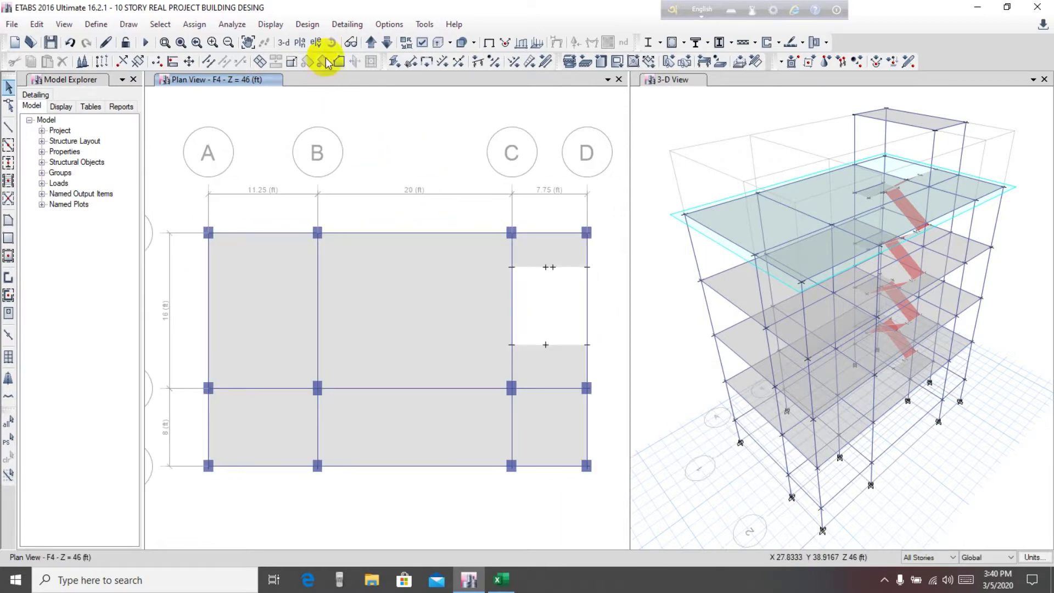
left_click(388, 42)
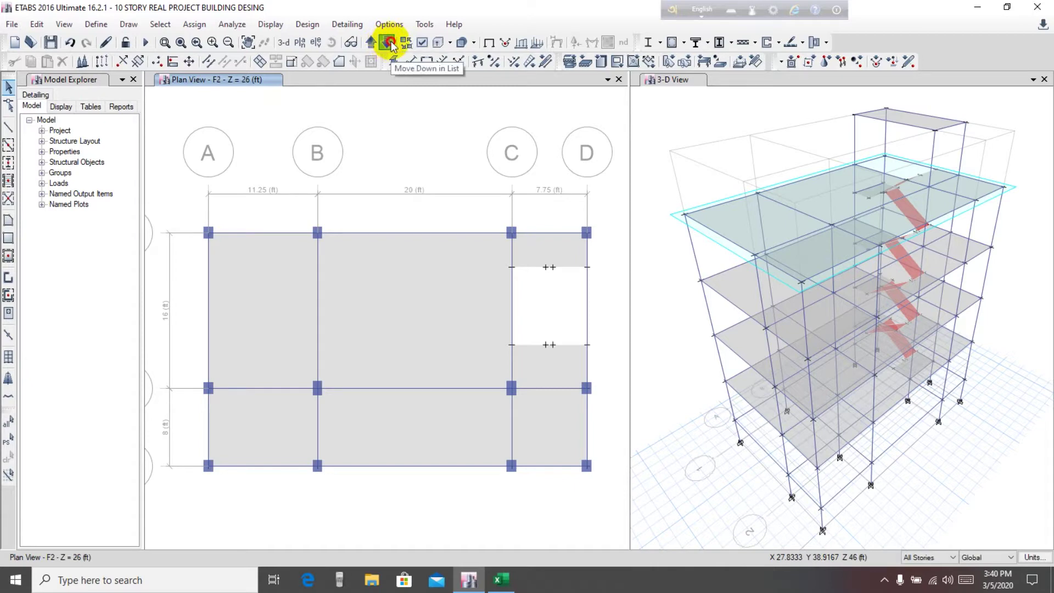
left_click(389, 43)
left_click(389, 43)
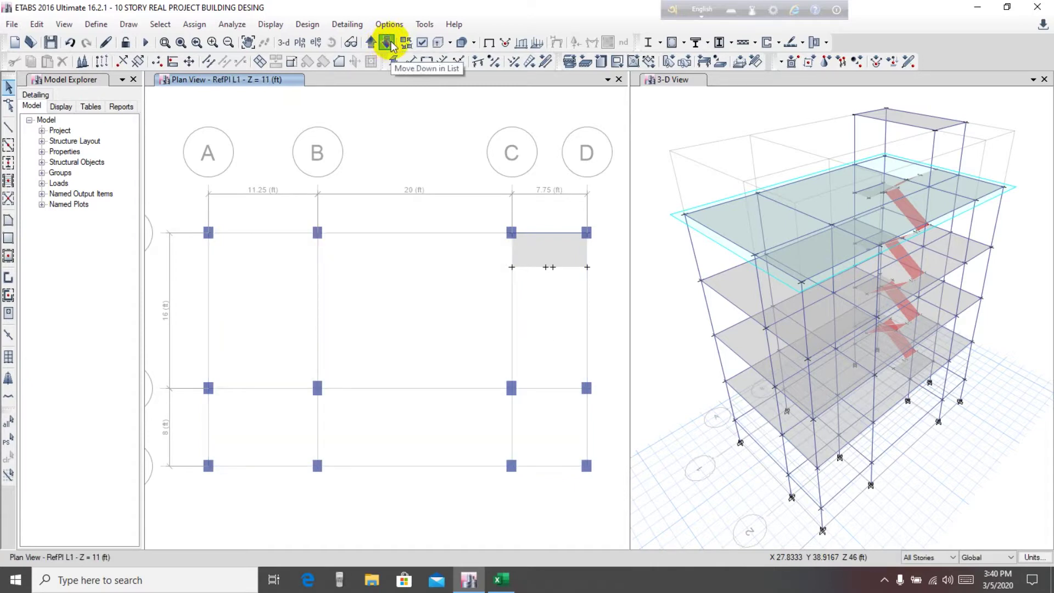
left_click(390, 42)
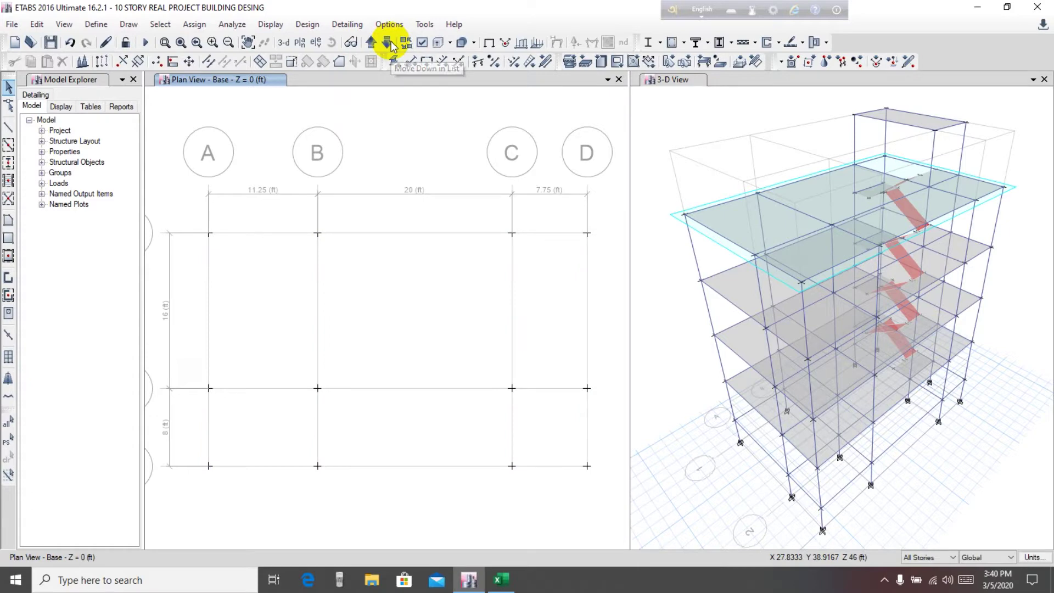
left_click(370, 42)
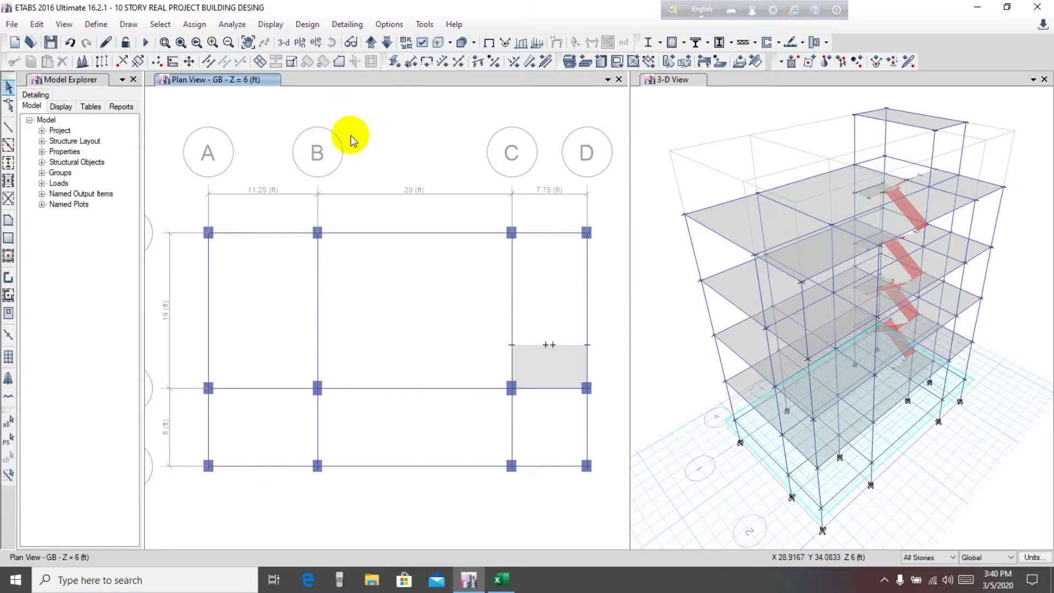
left_click(169, 209)
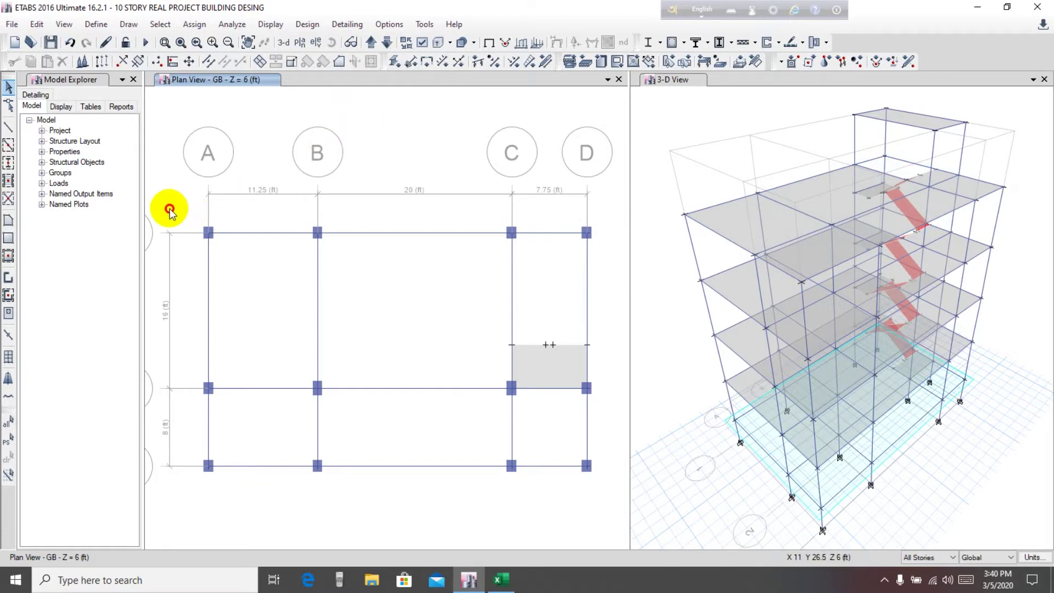
Step: Limit the story scope to One Story and select all objects in the GB plan
left_click(945, 557)
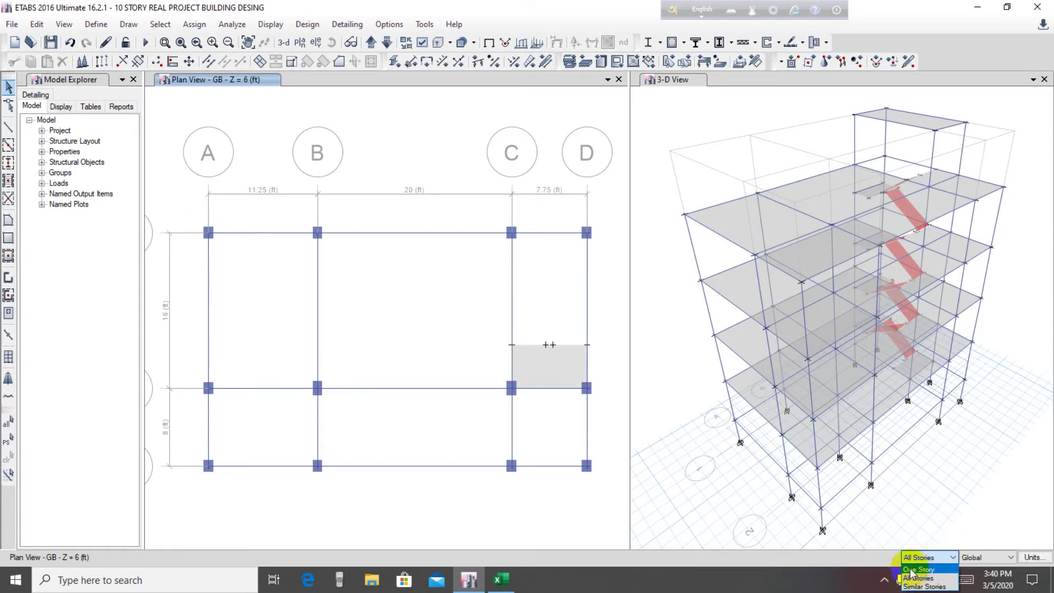
left_click(926, 571)
left_click_drag(186, 202, 606, 492)
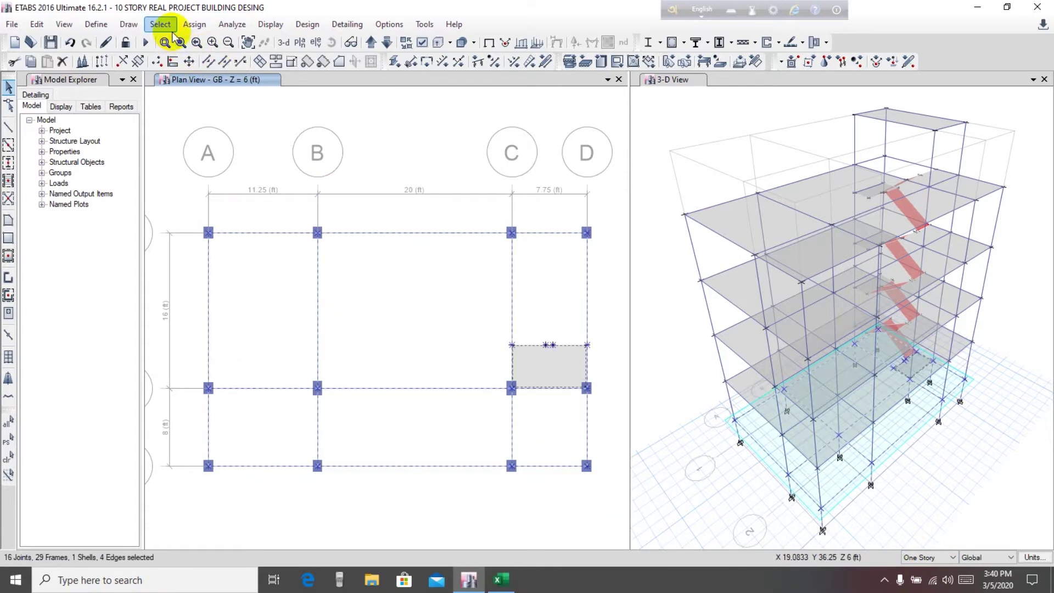
Step: Check the definition of diaphragm D1 and assign it to the selected shells on the GB story
left_click(194, 25)
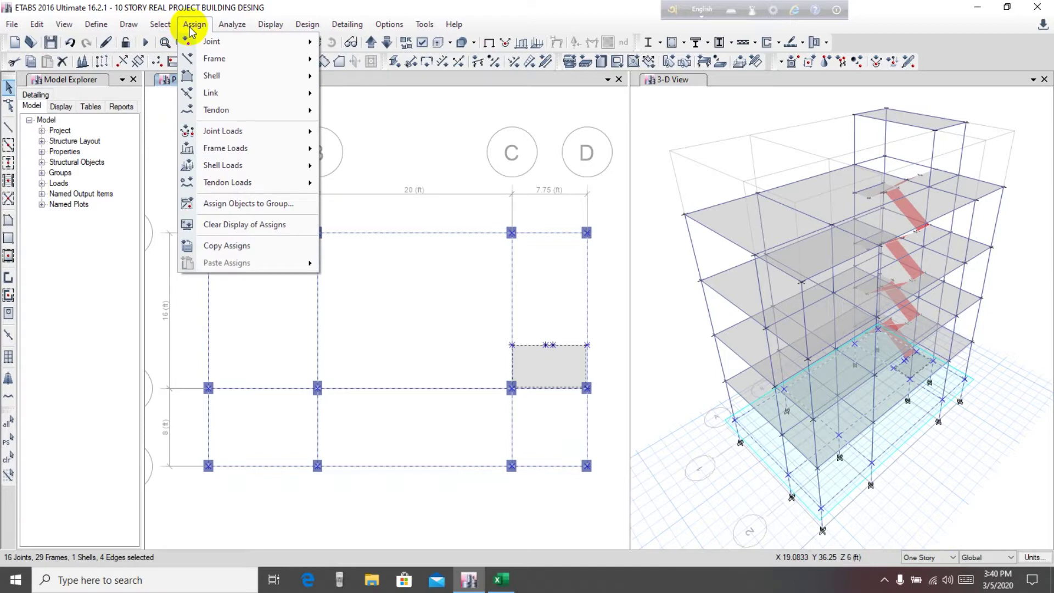
mouse_move(227, 57)
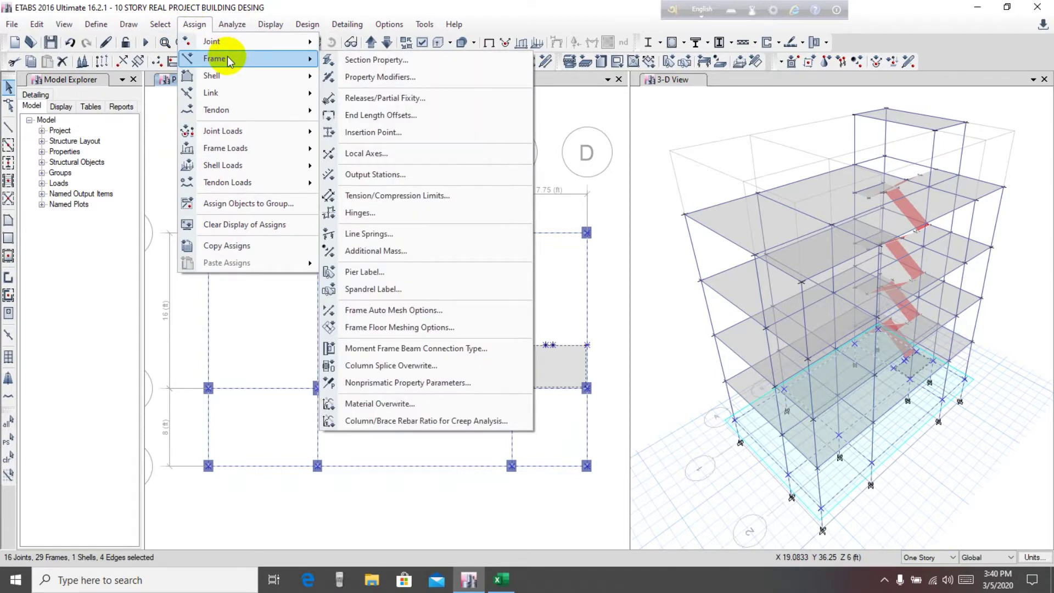
mouse_move(257, 77)
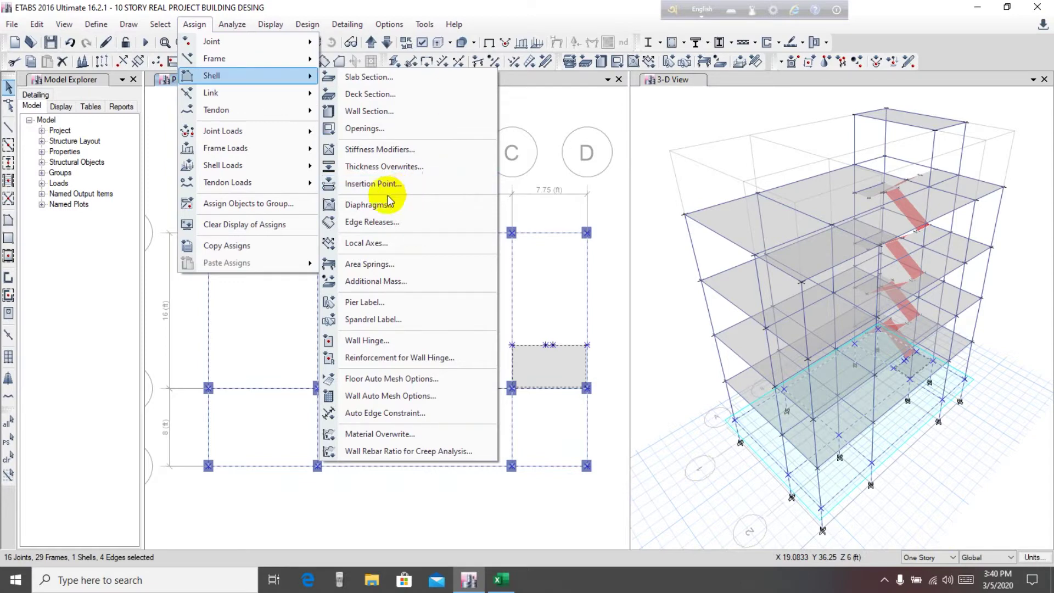
left_click(356, 207)
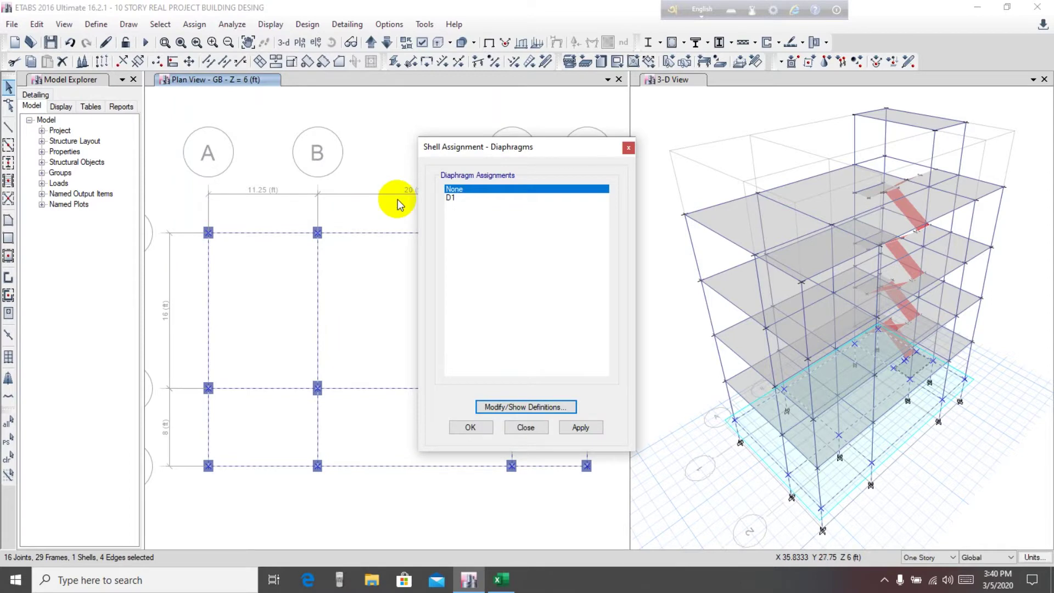
left_click(464, 198)
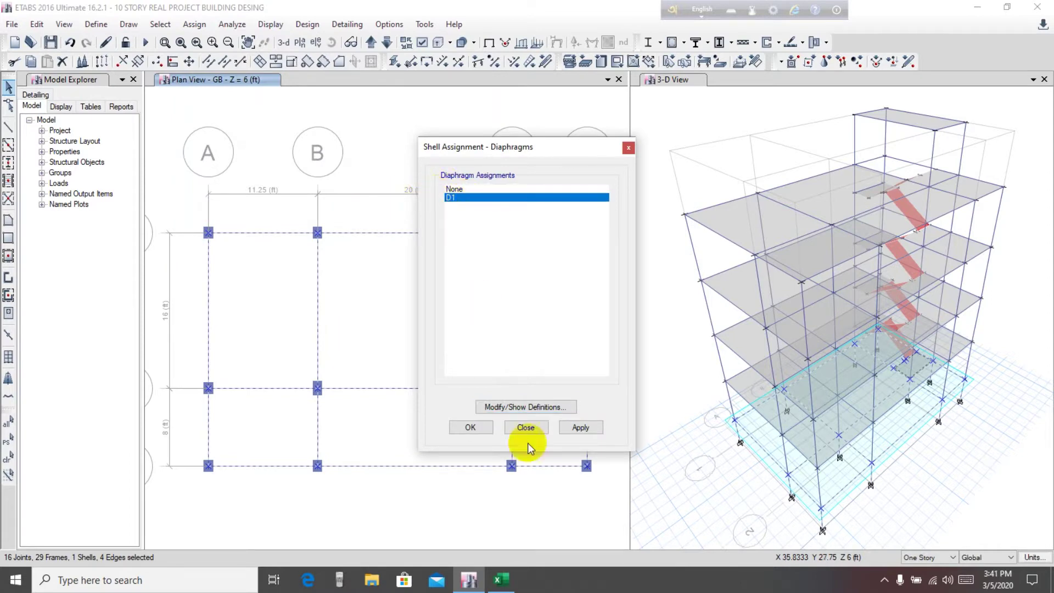
left_click(516, 407)
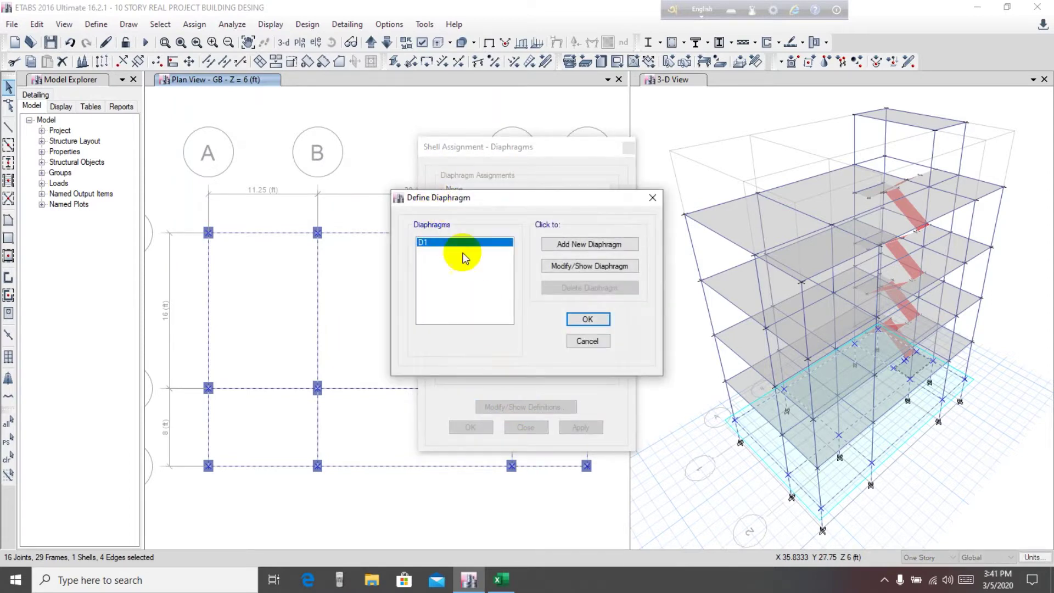
left_click(564, 267)
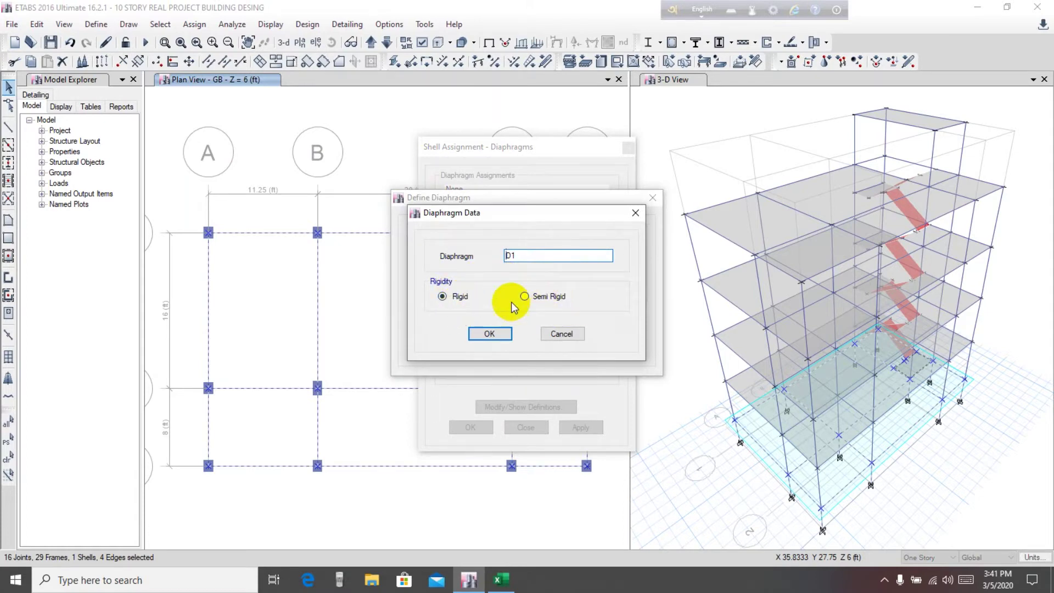
left_click(489, 331)
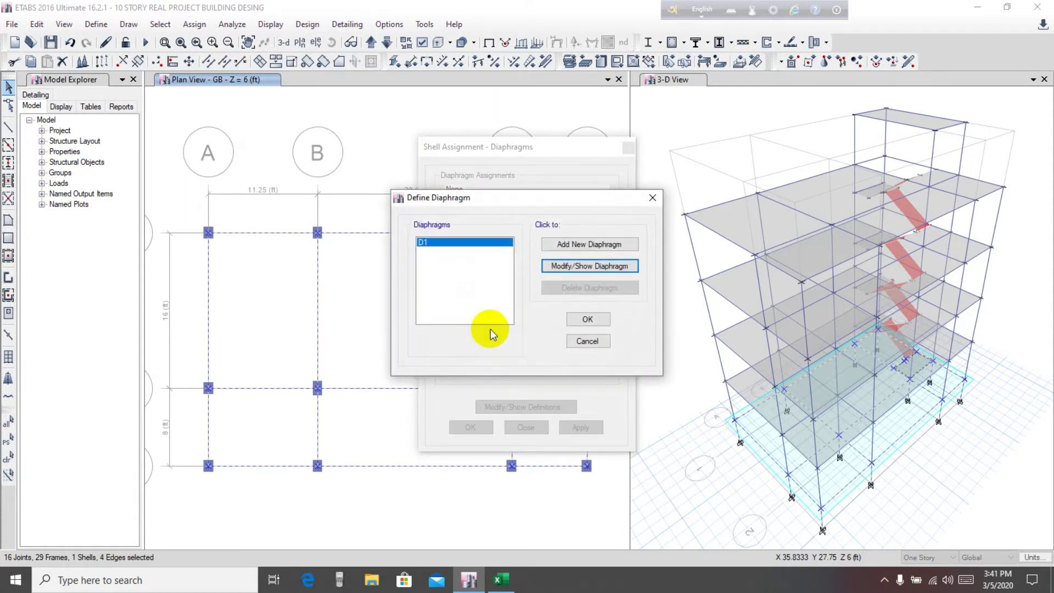
left_click(587, 320)
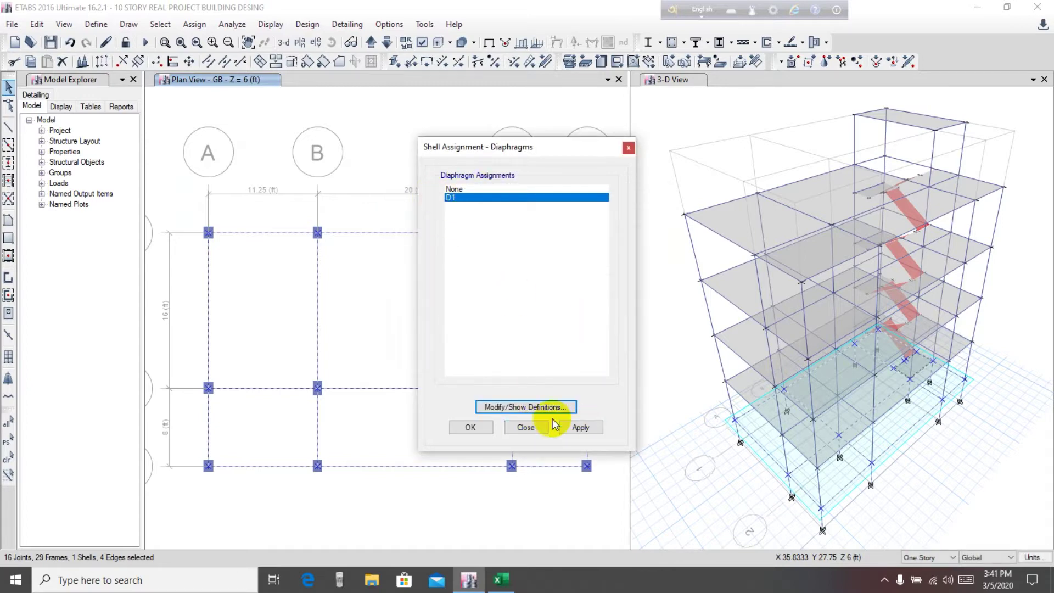
left_click(581, 428)
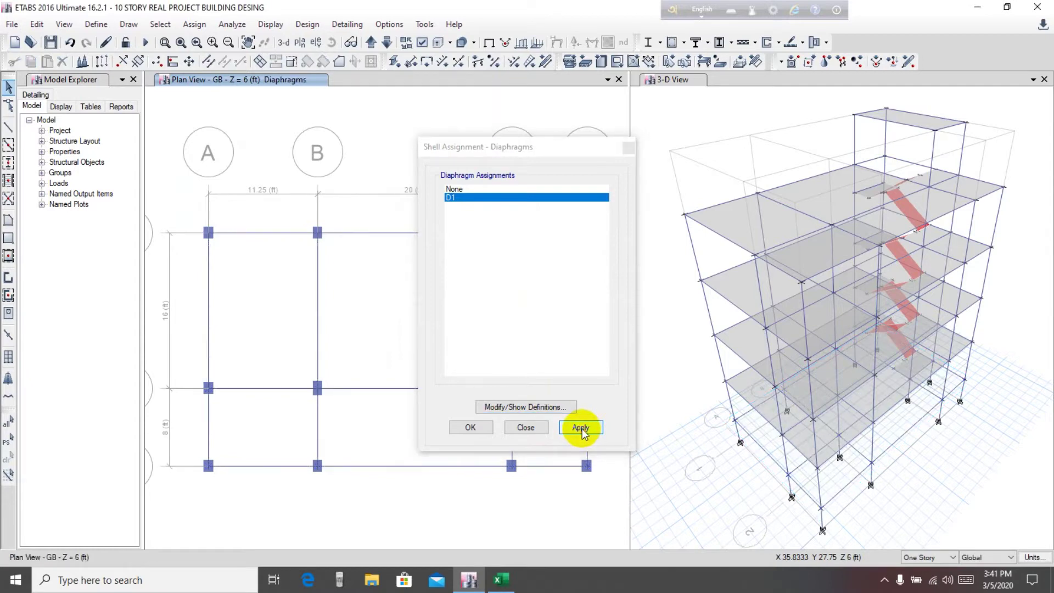
left_click_drag(512, 151, 834, 134)
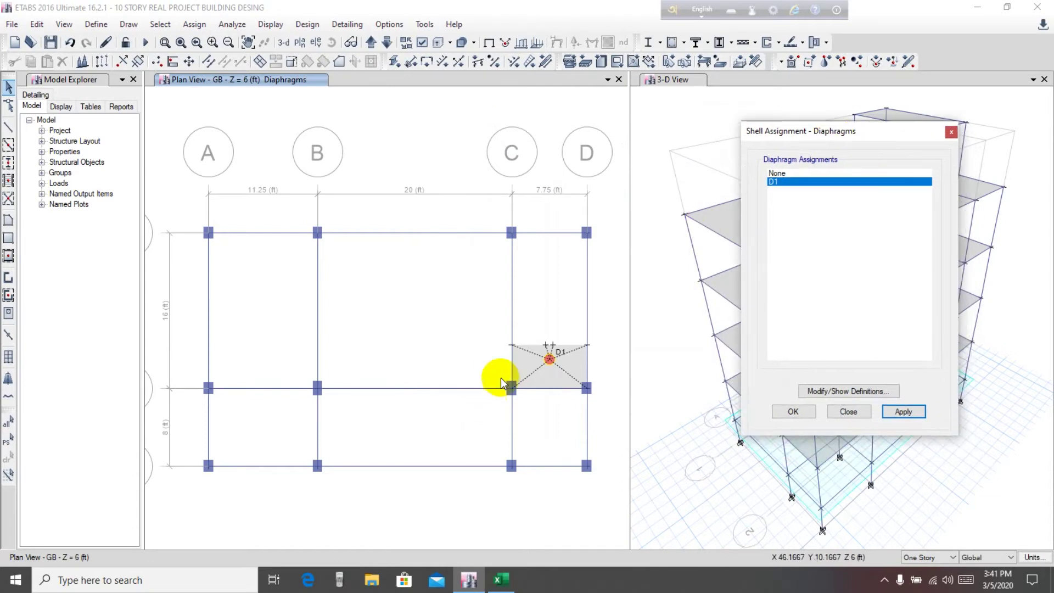
left_click_drag(799, 136, 651, 188)
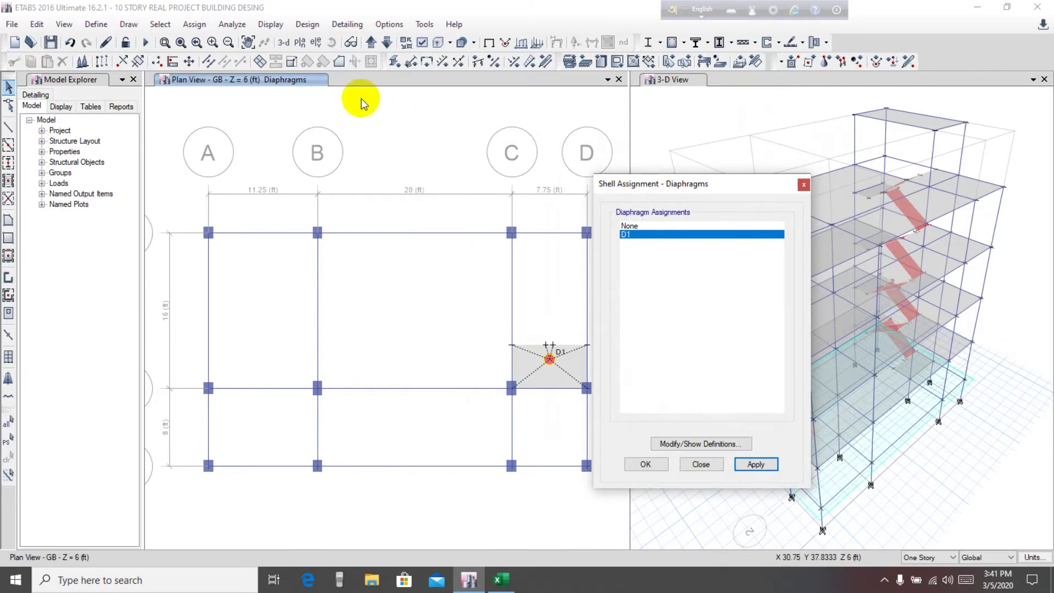
Step: Assign diaphragm D1 to the shell on the reference plane RefPl L1 at Z = 11 ft
left_click(370, 43)
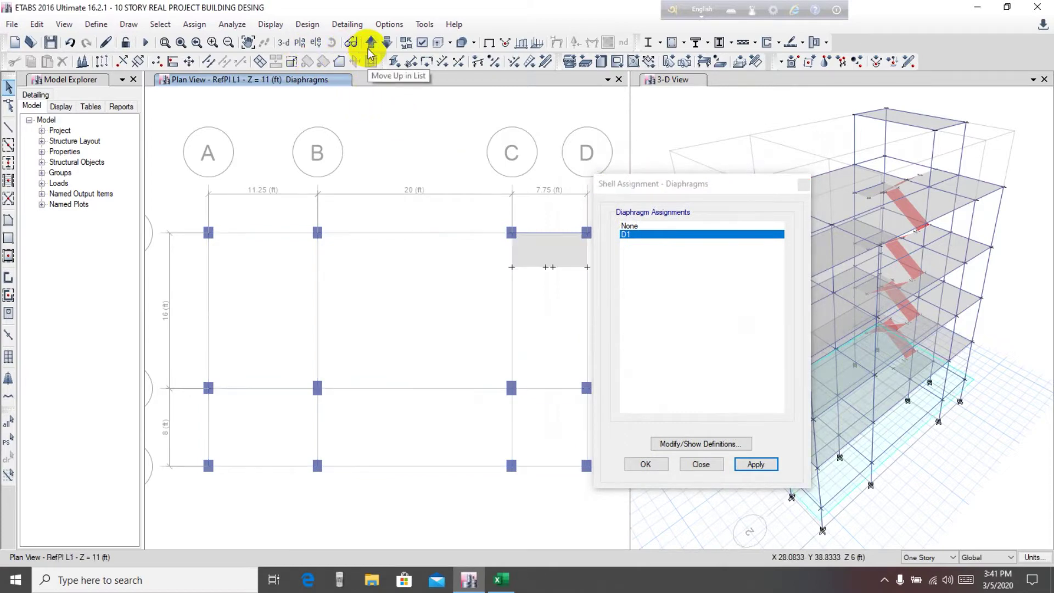
left_click_drag(714, 184, 771, 96)
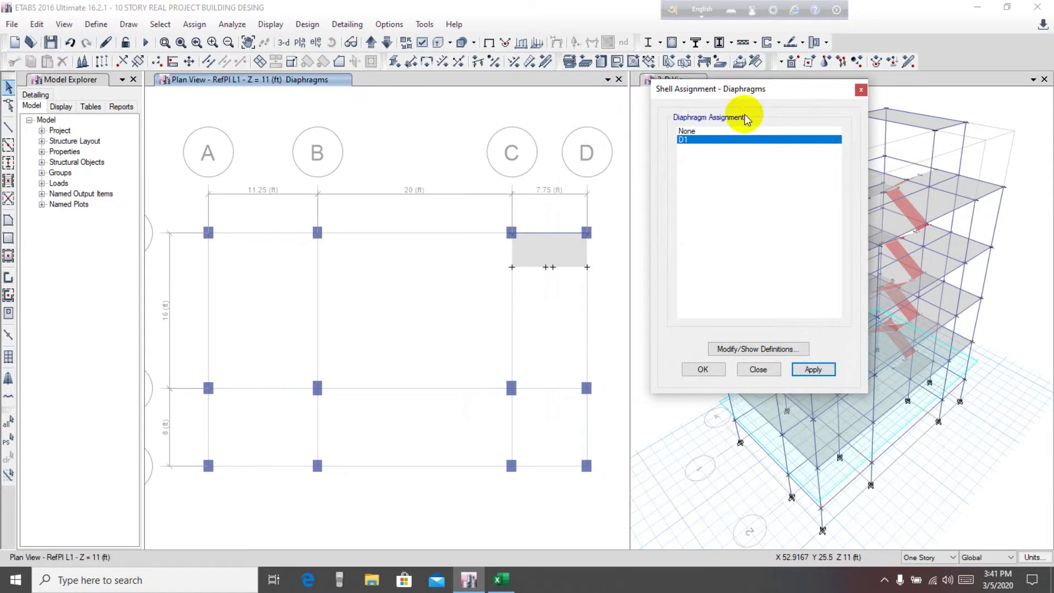
left_click_drag(176, 211, 603, 496)
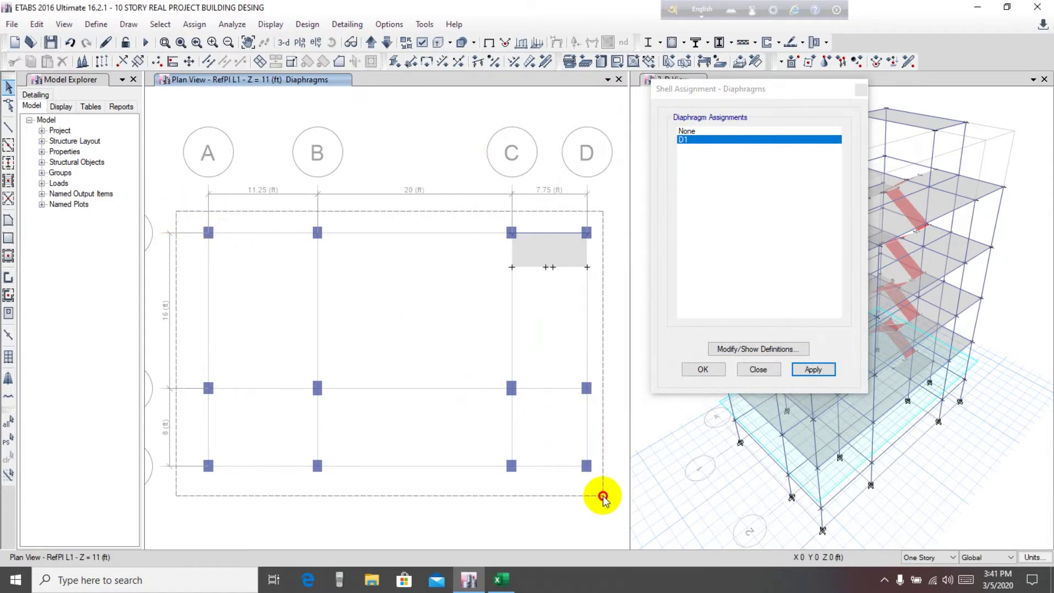
left_click_drag(602, 496, 603, 496)
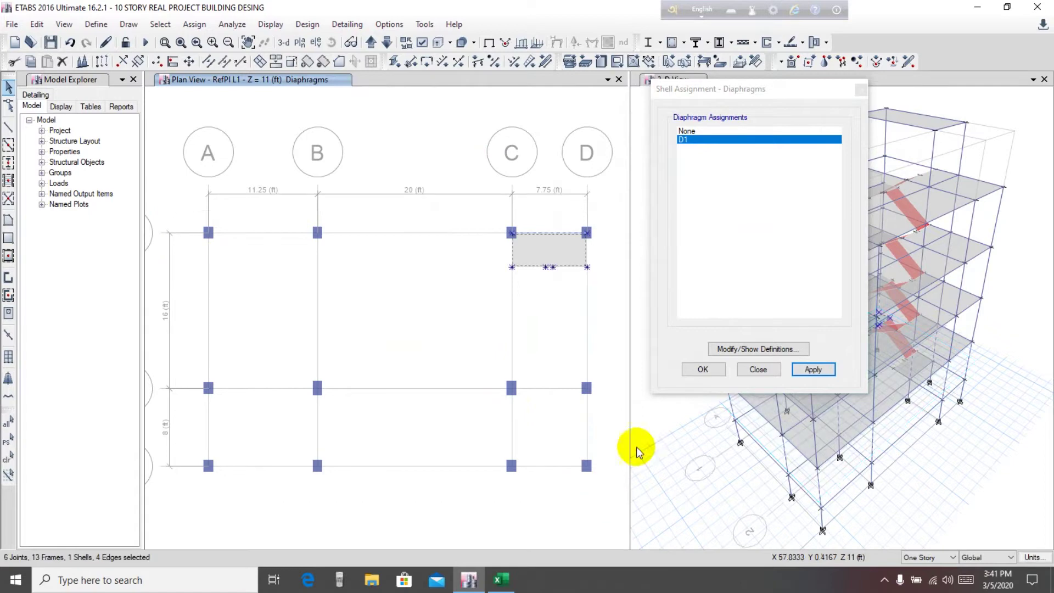
left_click(806, 370)
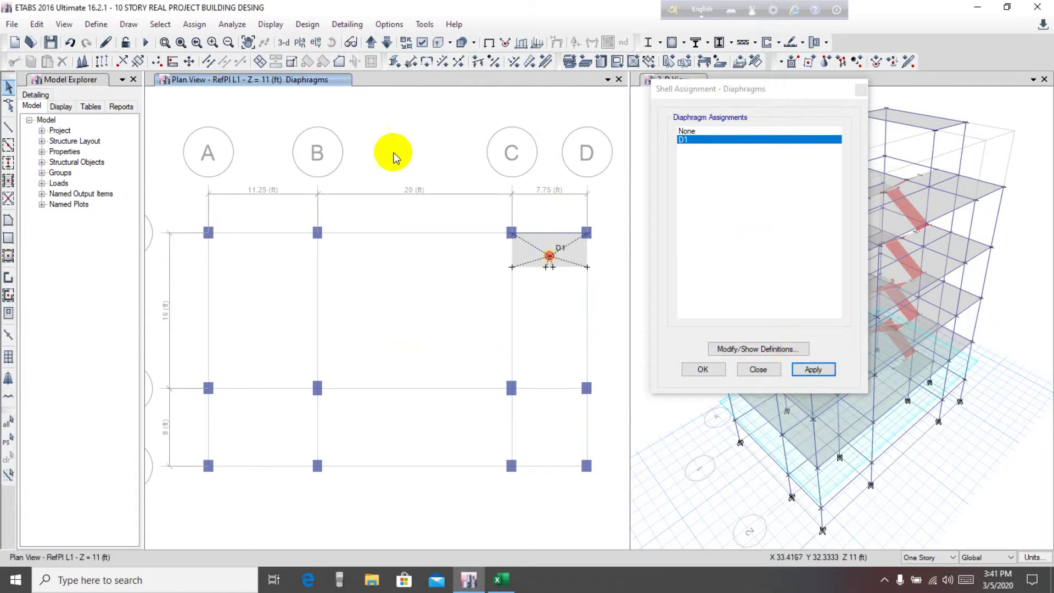
Step: Assign diaphragm D1 to all floor shells on story F1 and on story F2
left_click(371, 43)
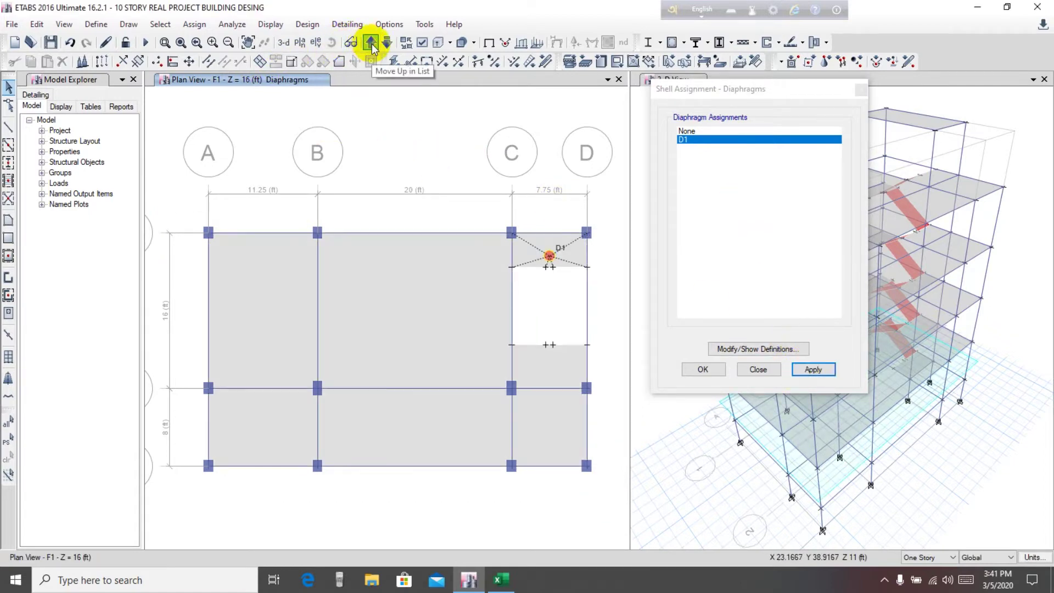
left_click_drag(185, 208, 620, 496)
left_click(809, 369)
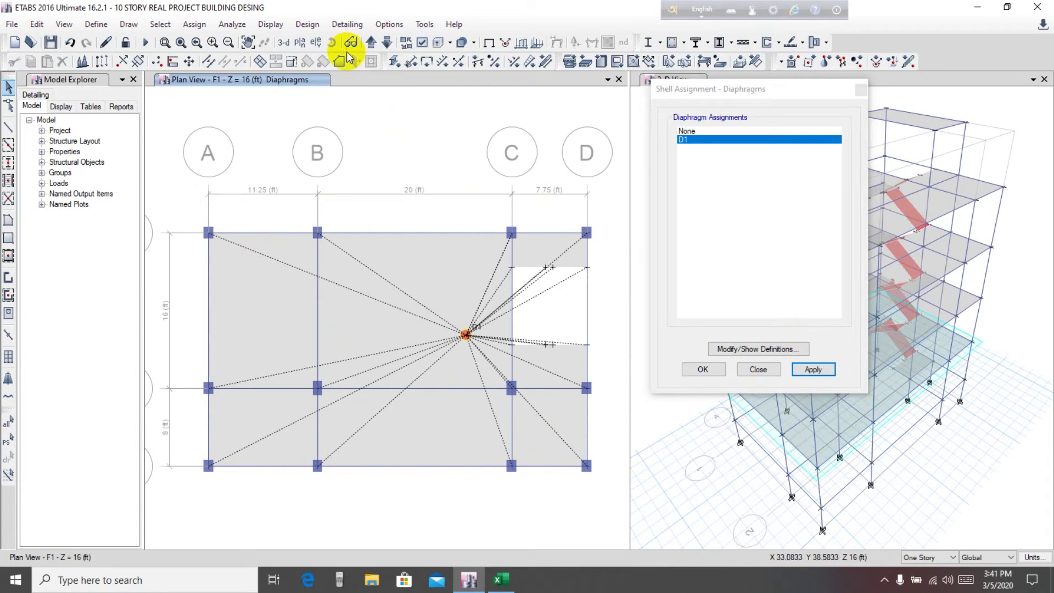
left_click(371, 43)
left_click_drag(171, 213, 611, 505)
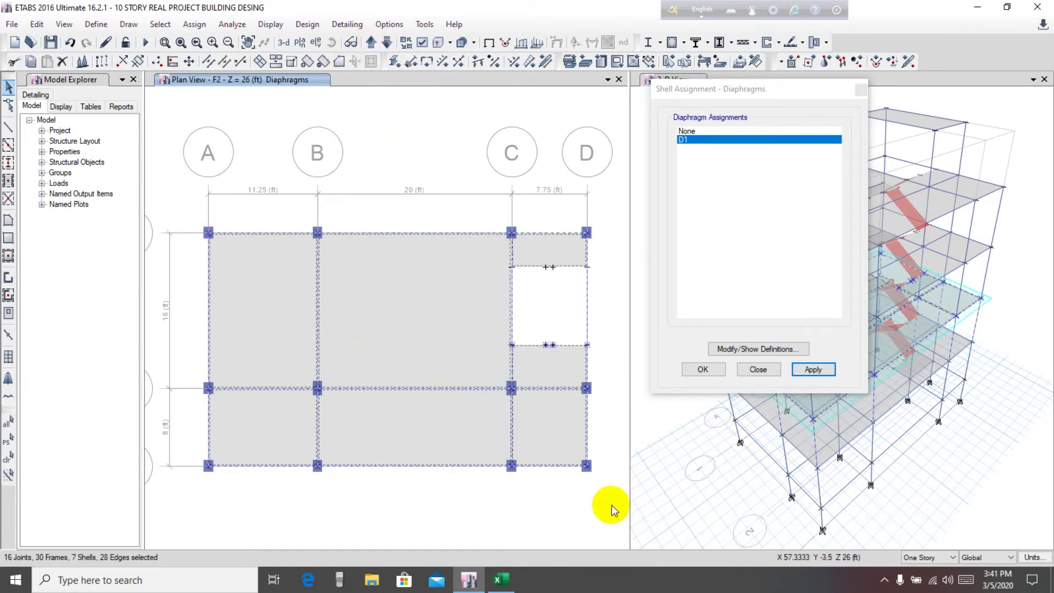
left_click(809, 368)
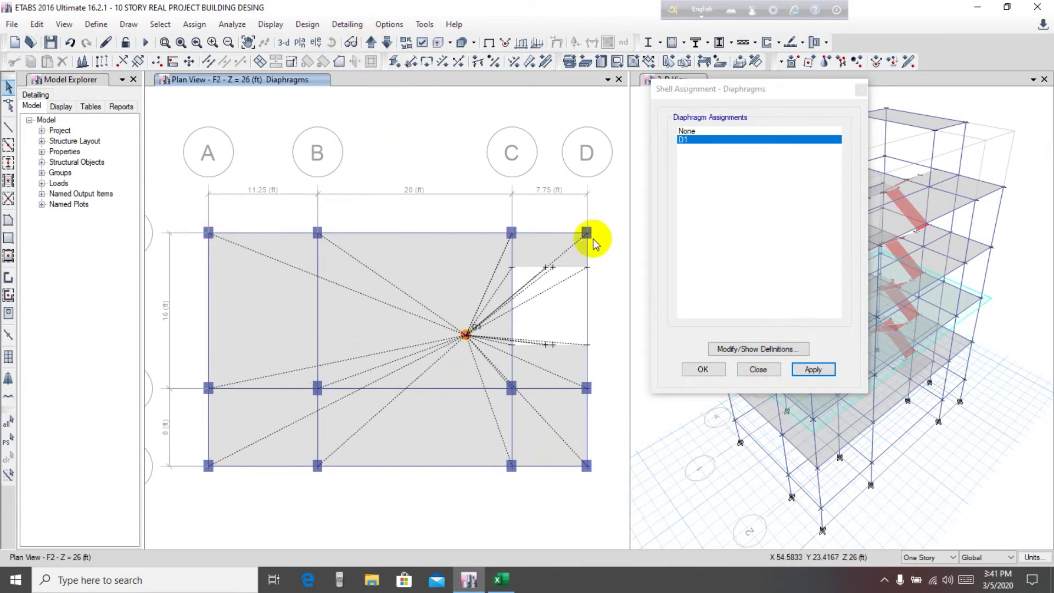
Step: Assign diaphragm D1 to all floor shells on story F3 and on story F4
left_click(371, 43)
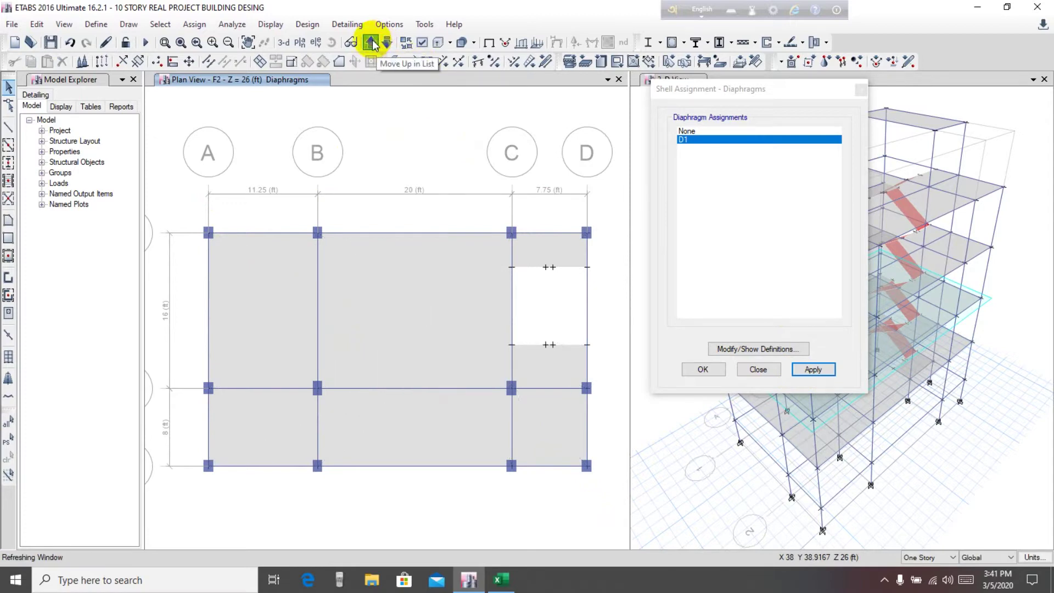
left_click_drag(167, 213, 605, 486)
left_click(812, 369)
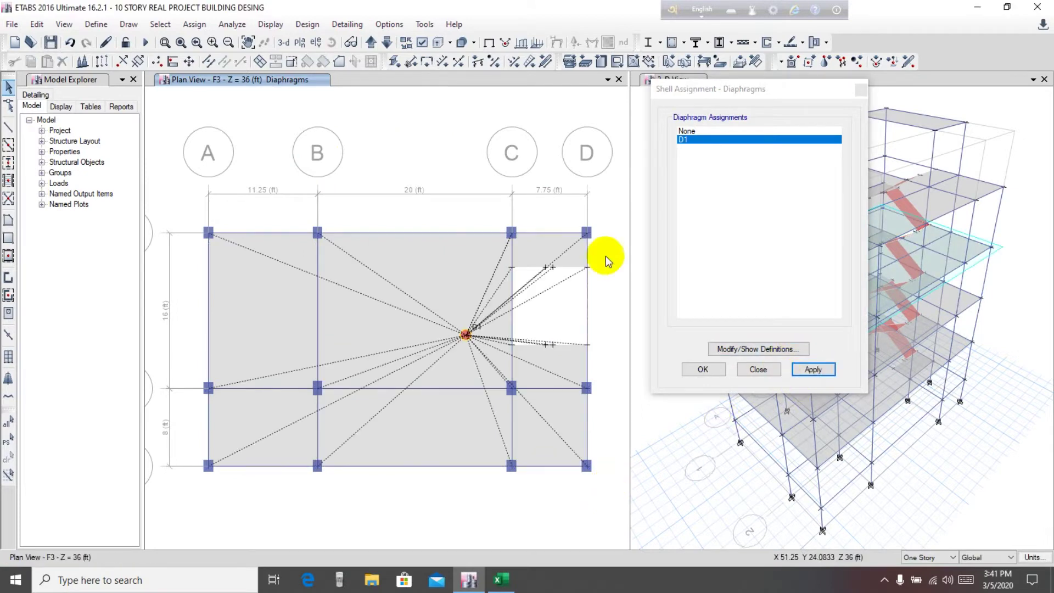
left_click(371, 43)
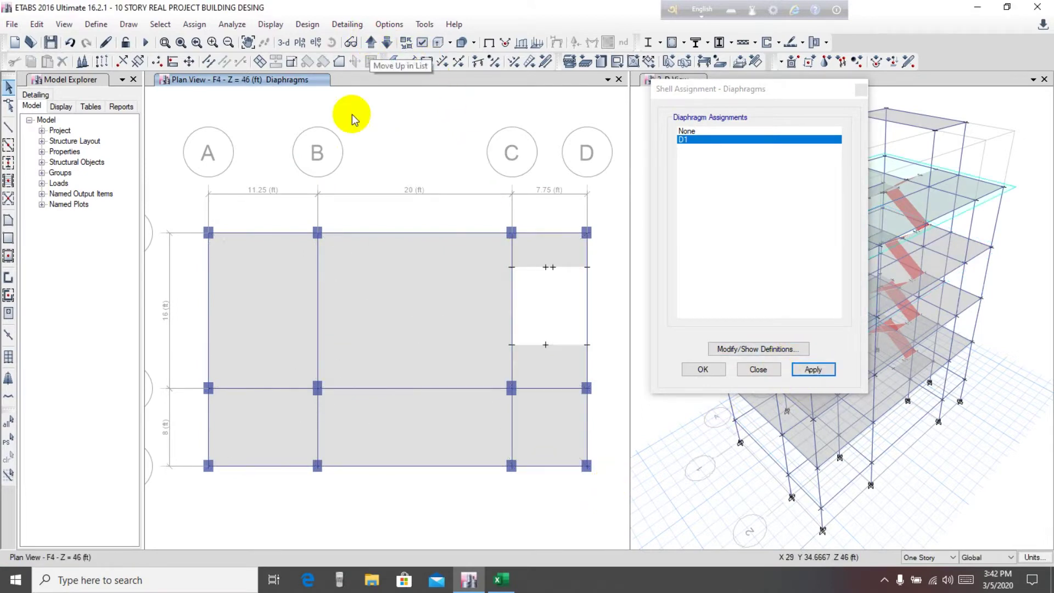
left_click_drag(170, 209, 615, 494)
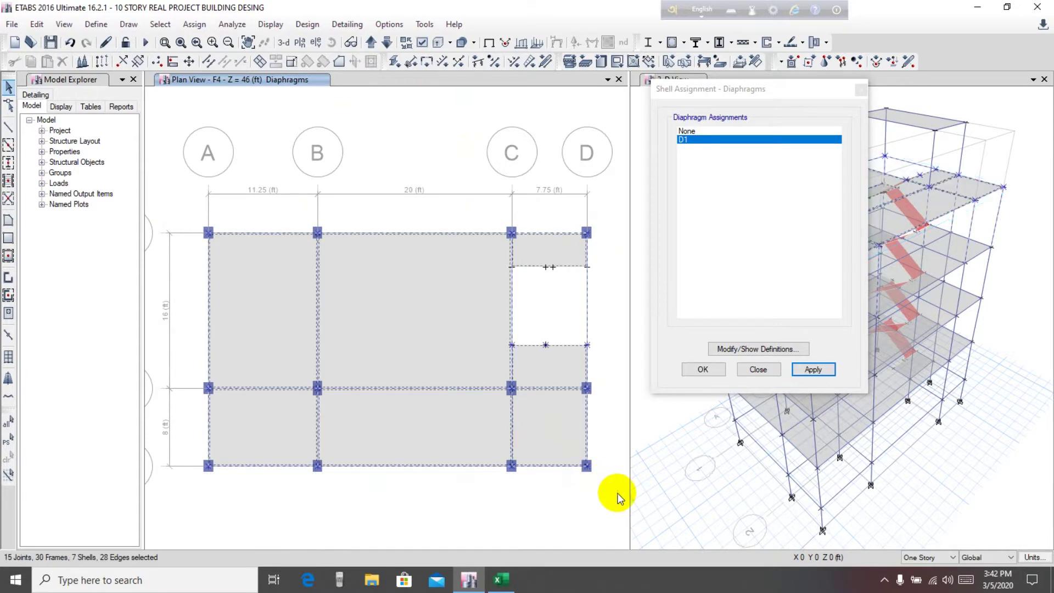
left_click(813, 370)
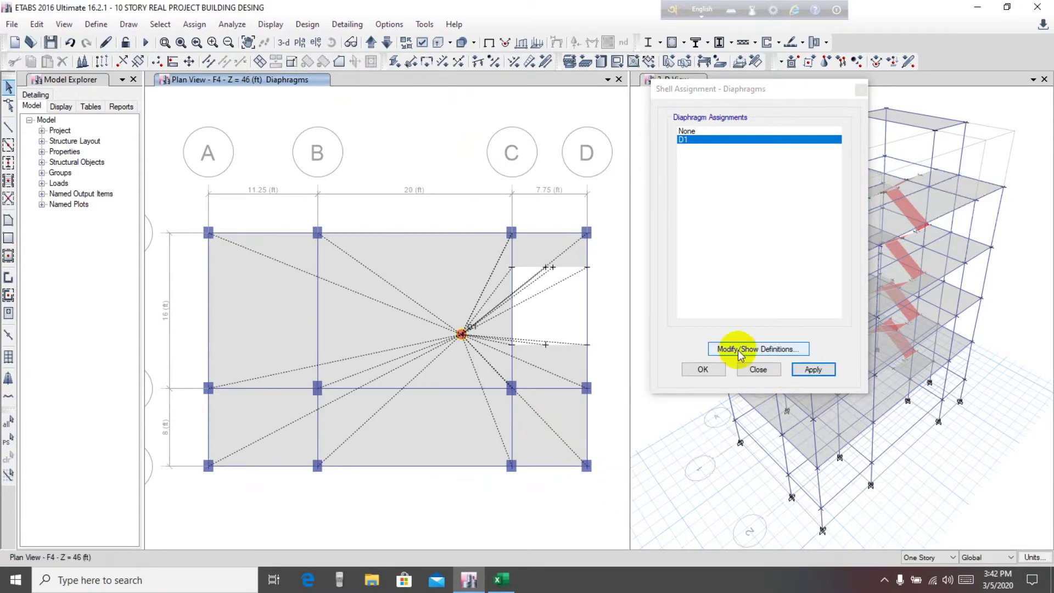
Step: Assign diaphragm D1 to the roof shell between grids C and D on the TOPROOF story and finish the diaphragm assignment
left_click(371, 42)
left_click_drag(419, 192, 611, 461)
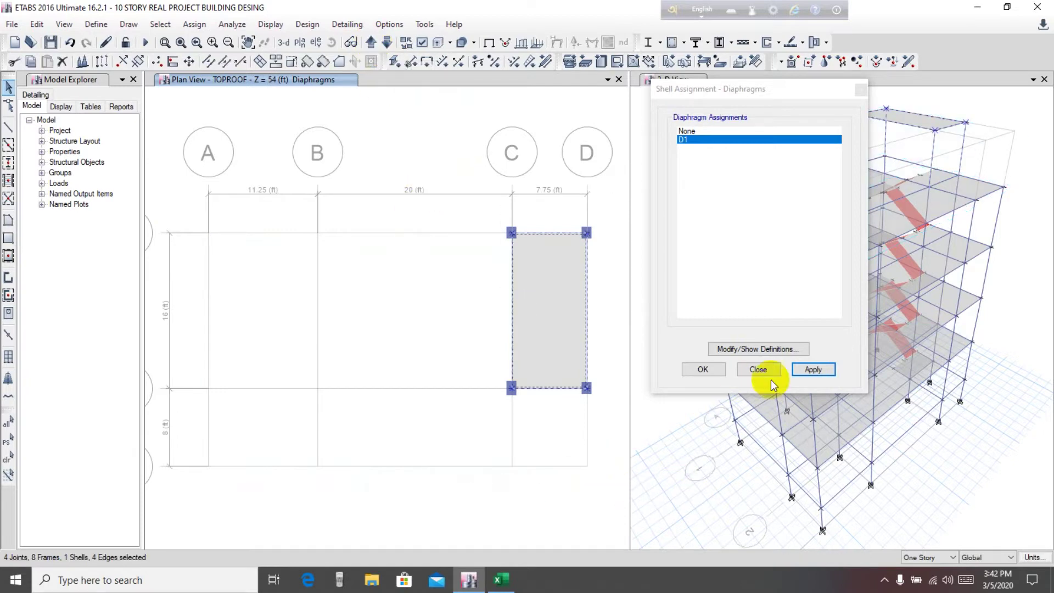
left_click(822, 373)
left_click(701, 370)
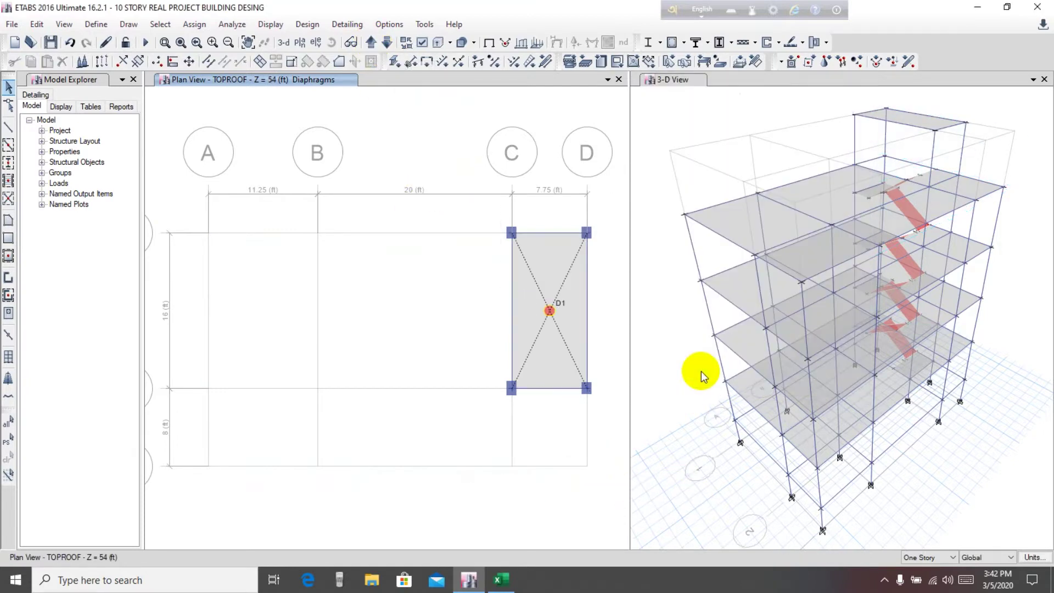
left_click(665, 312)
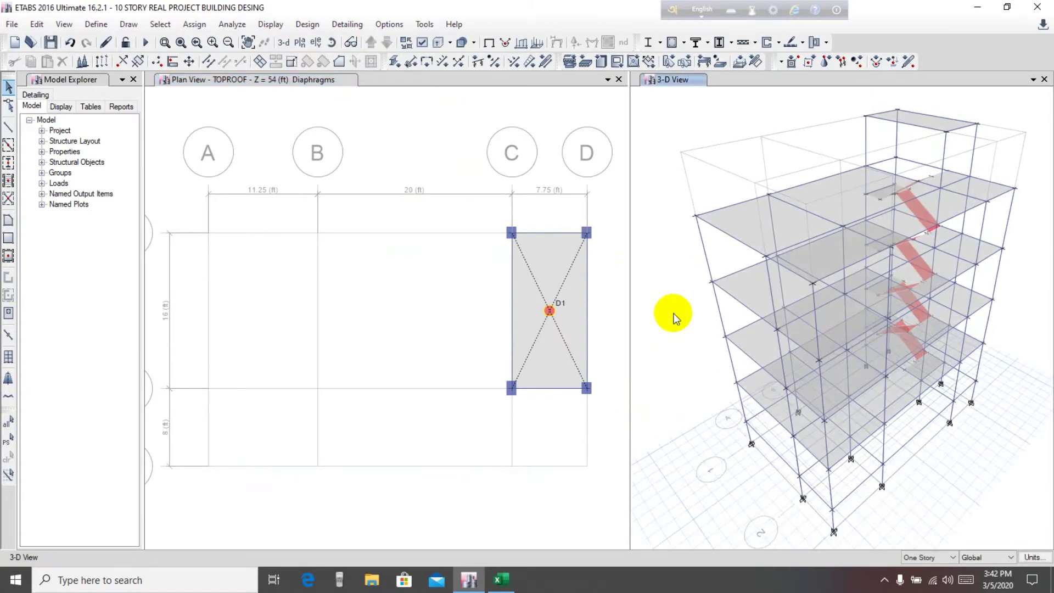
left_click(417, 131)
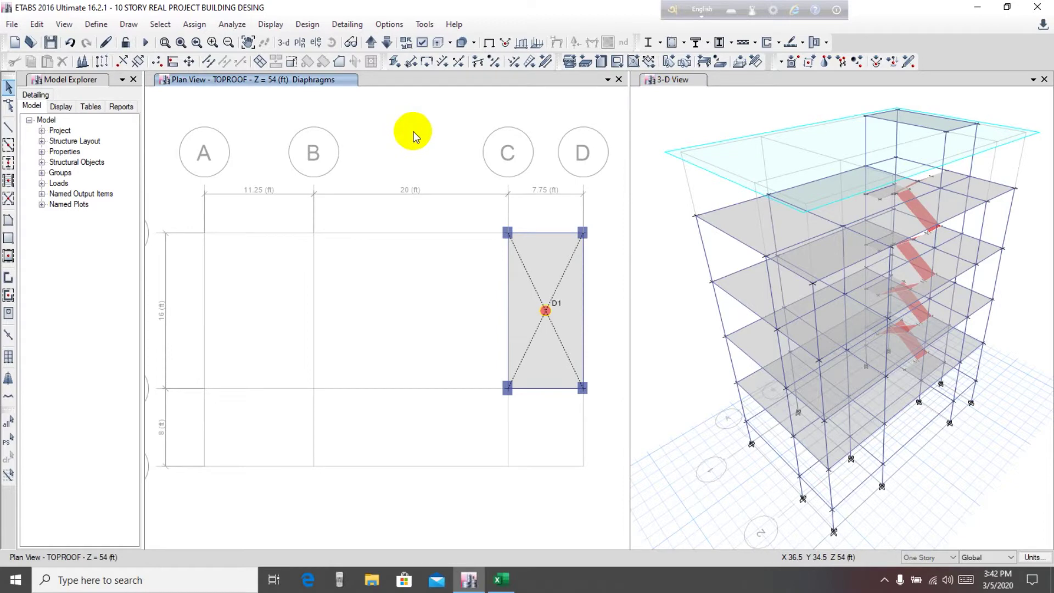
Step: Set the wind speed to 100 mph in the UBC 97 lateral load settings of the Wx load pattern
left_click(96, 24)
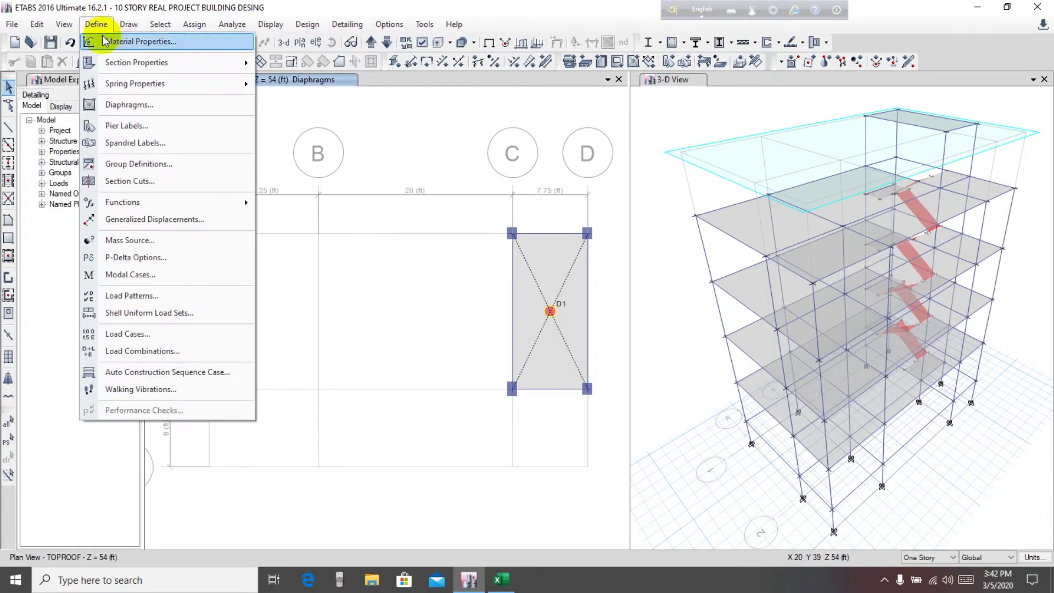
left_click(144, 296)
left_click(398, 313)
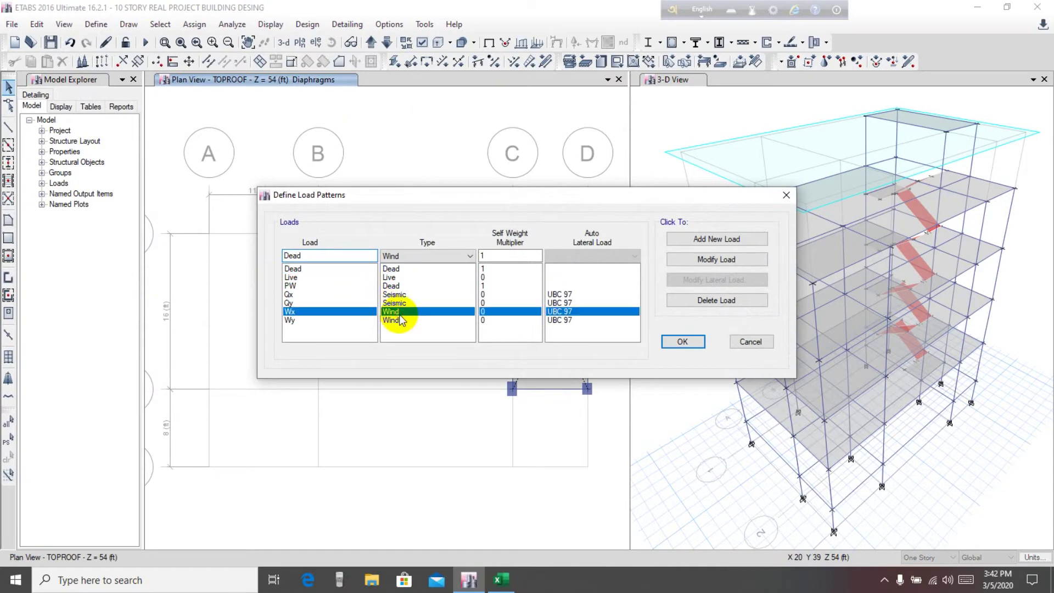
left_click_drag(598, 195, 492, 195)
left_click(622, 279)
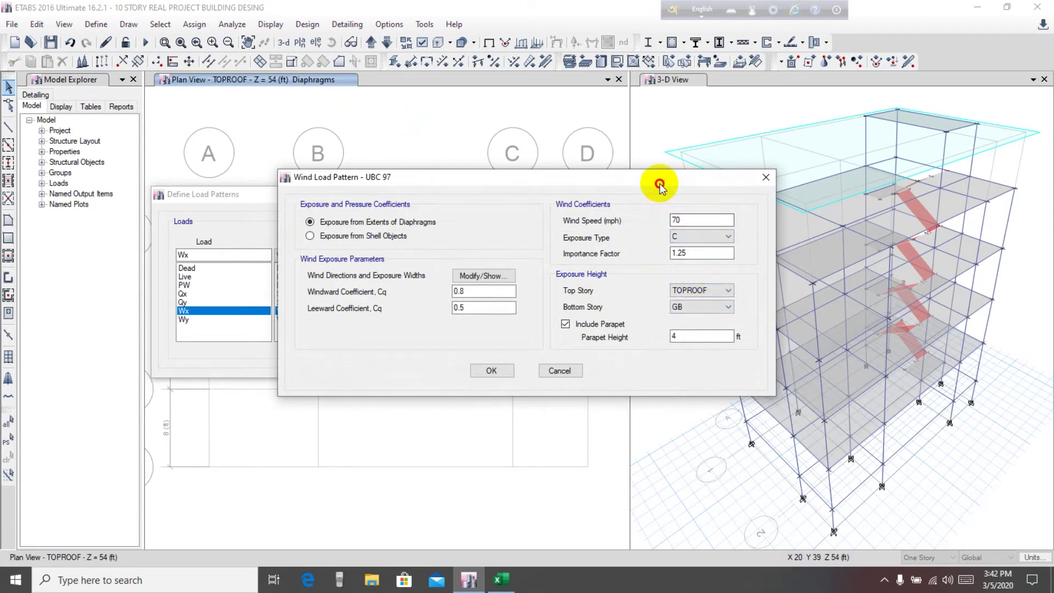
left_click_drag(666, 179, 617, 176)
left_click_drag(541, 174, 507, 173)
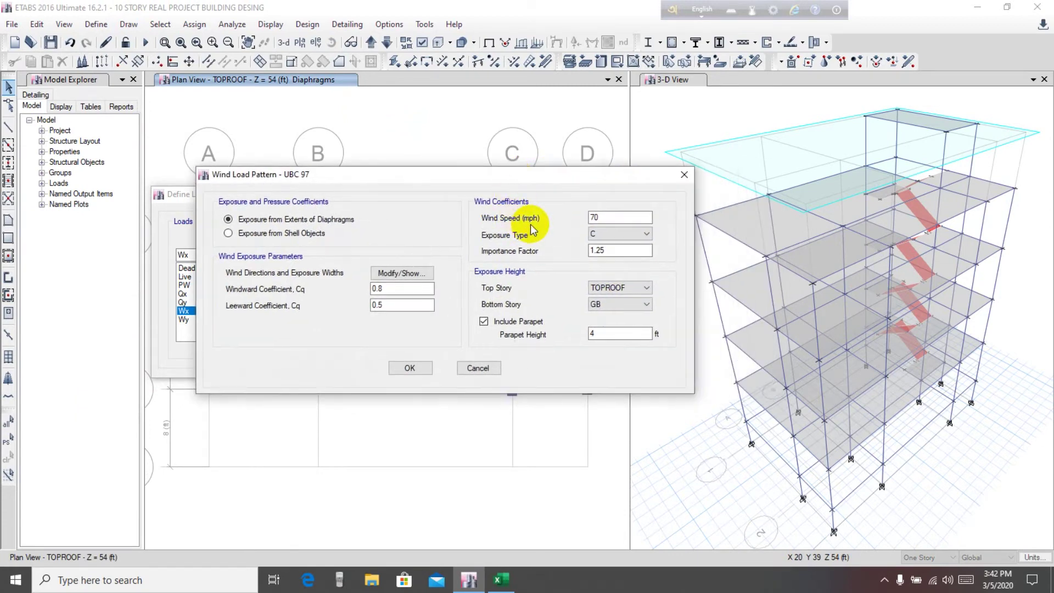
double_click(617, 218)
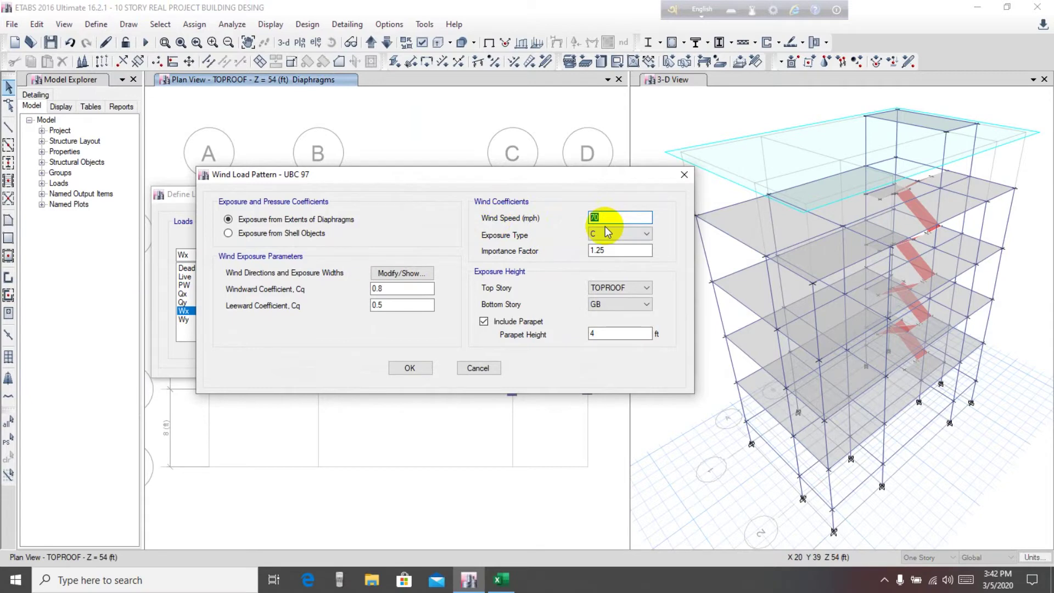
left_click(622, 214)
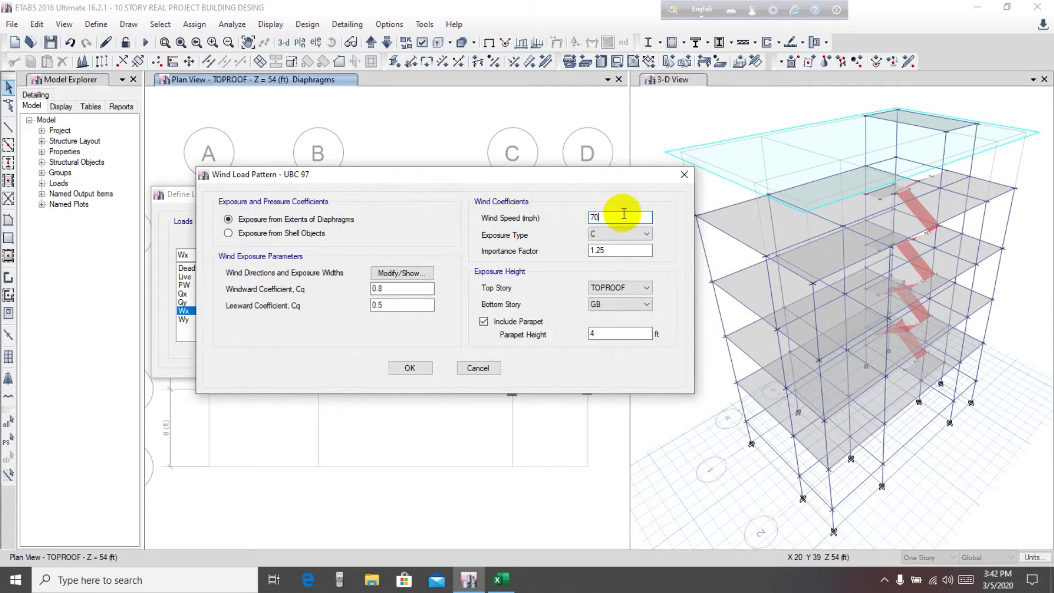
left_click_drag(631, 214, 574, 220)
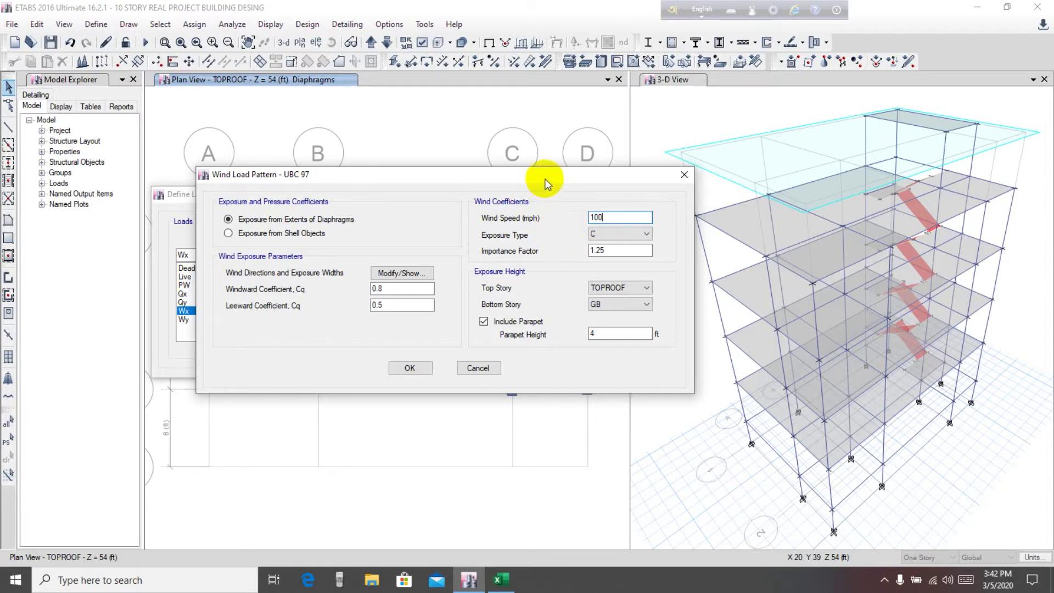
left_click_drag(546, 180, 536, 179)
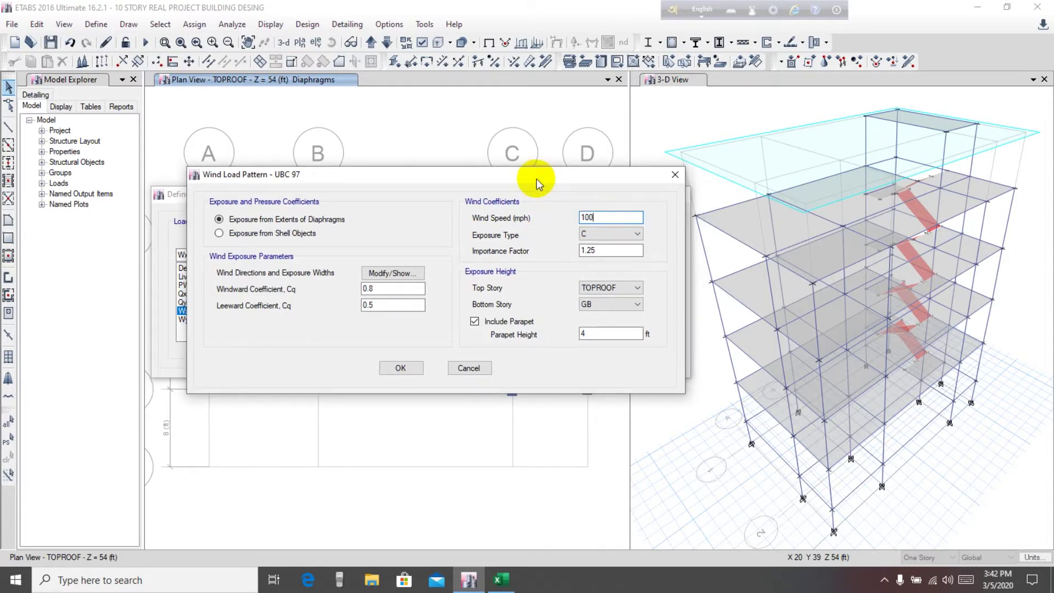
left_click(598, 217)
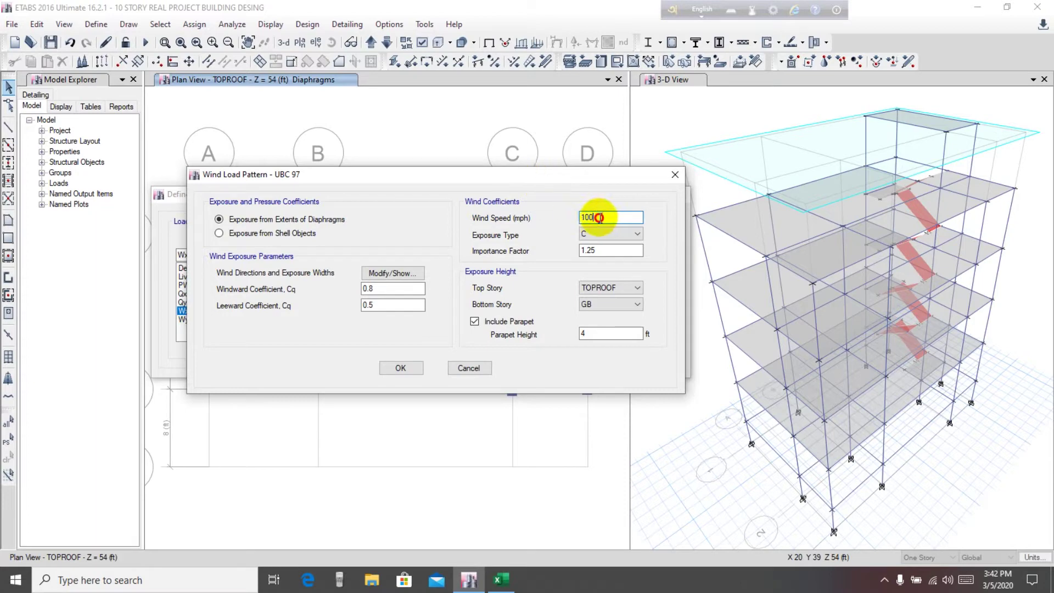
left_click_drag(581, 217, 614, 217)
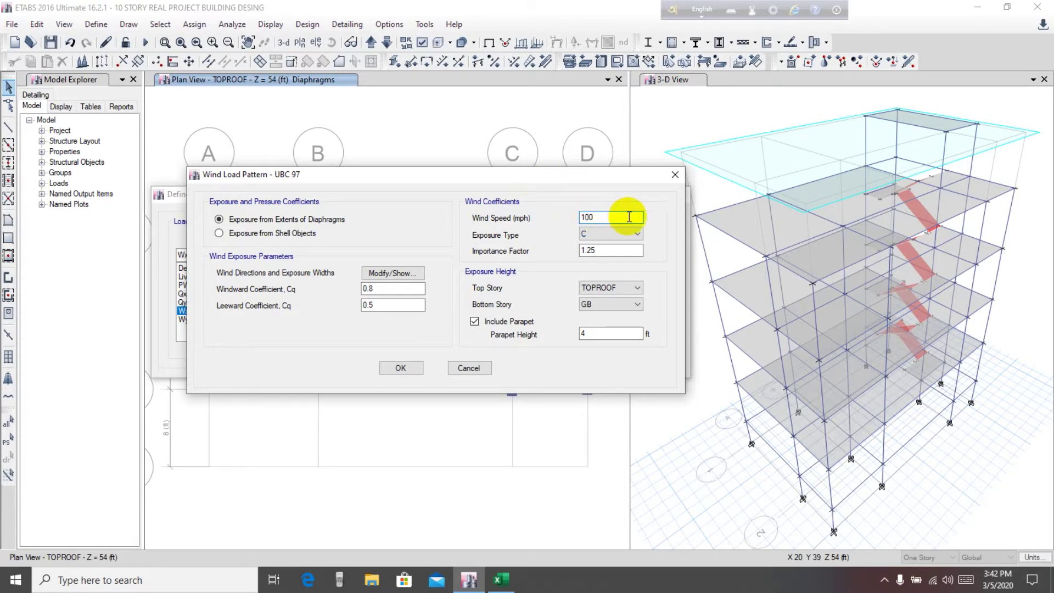
left_click_drag(552, 171, 544, 168)
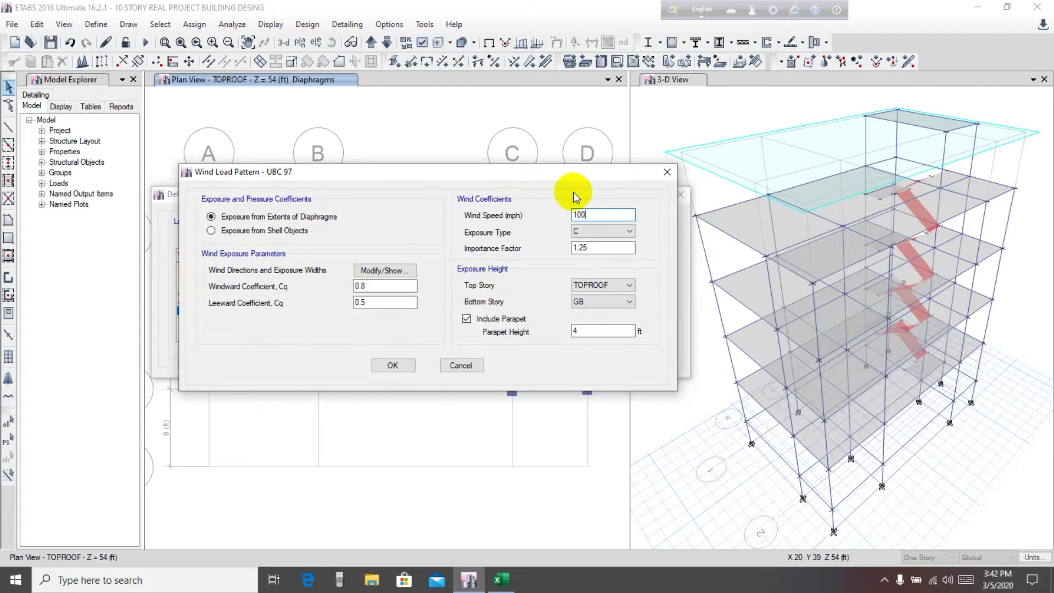
left_click(582, 213)
left_click_drag(593, 215, 569, 212)
left_click(598, 215)
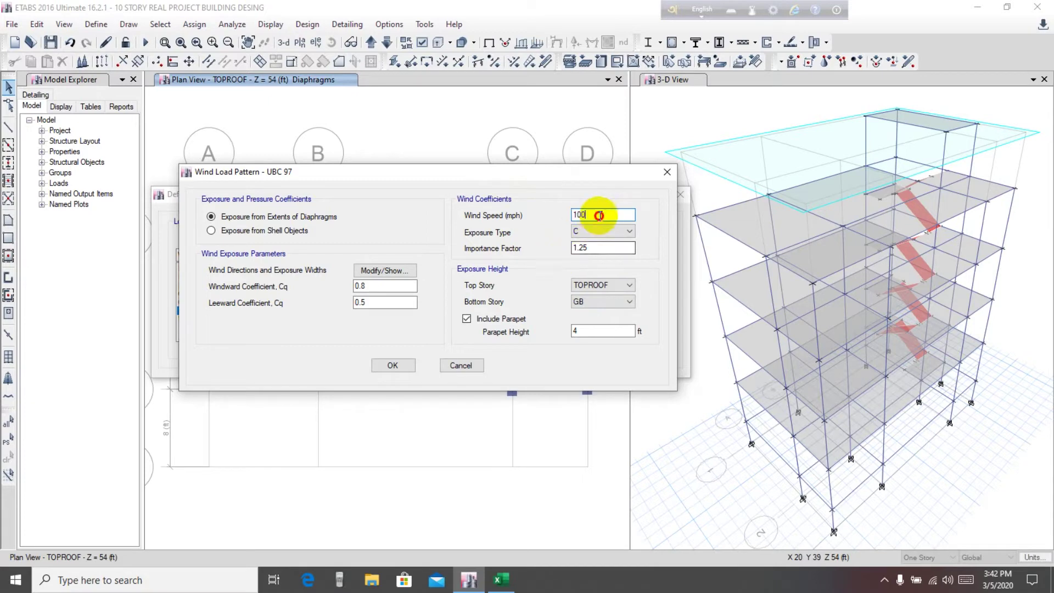
Step: Examine the Wx wind exposure width data for the 0 and 90 degree exposure sets
left_click(382, 270)
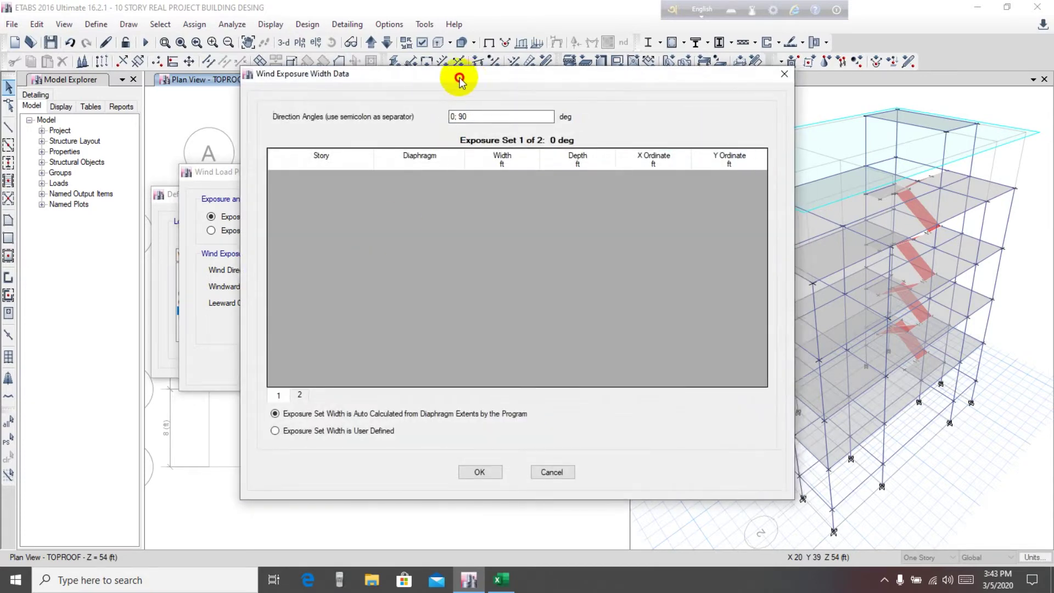
left_click_drag(460, 79, 415, 79)
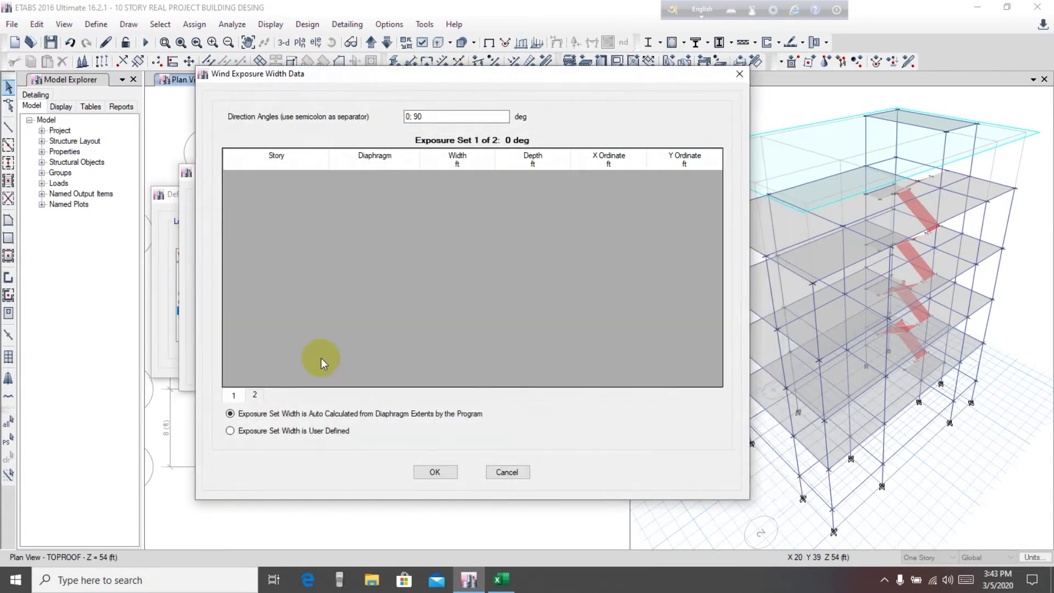
left_click(234, 396)
left_click(255, 396)
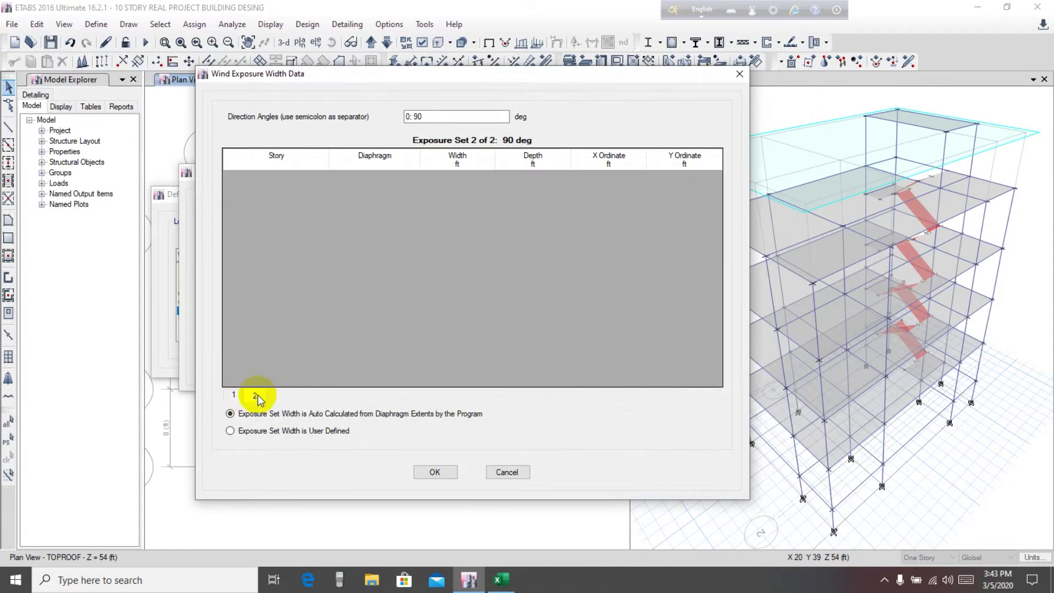
left_click(239, 396)
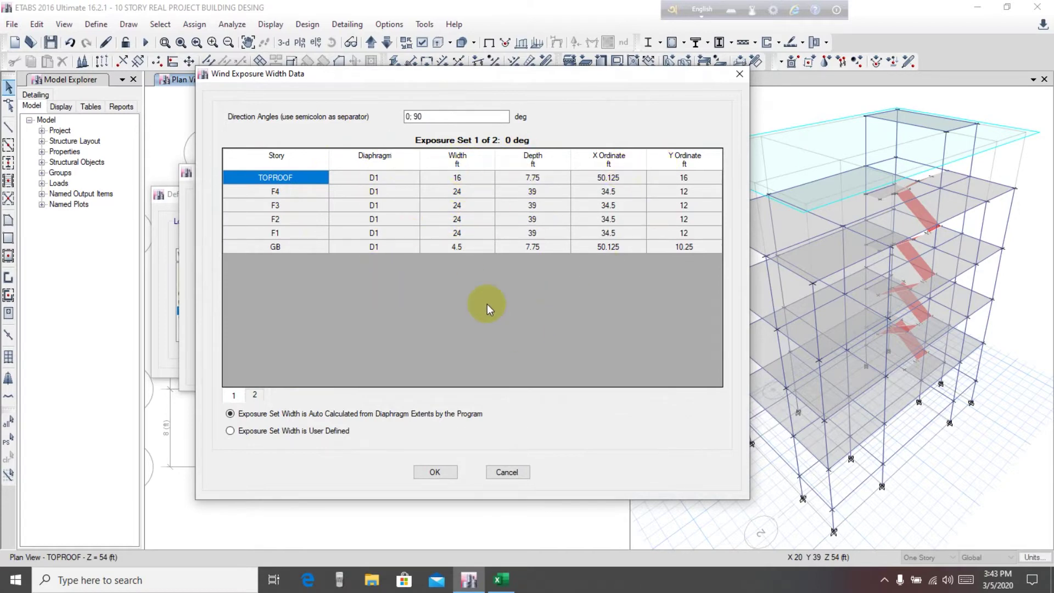
left_click_drag(363, 75, 487, 81)
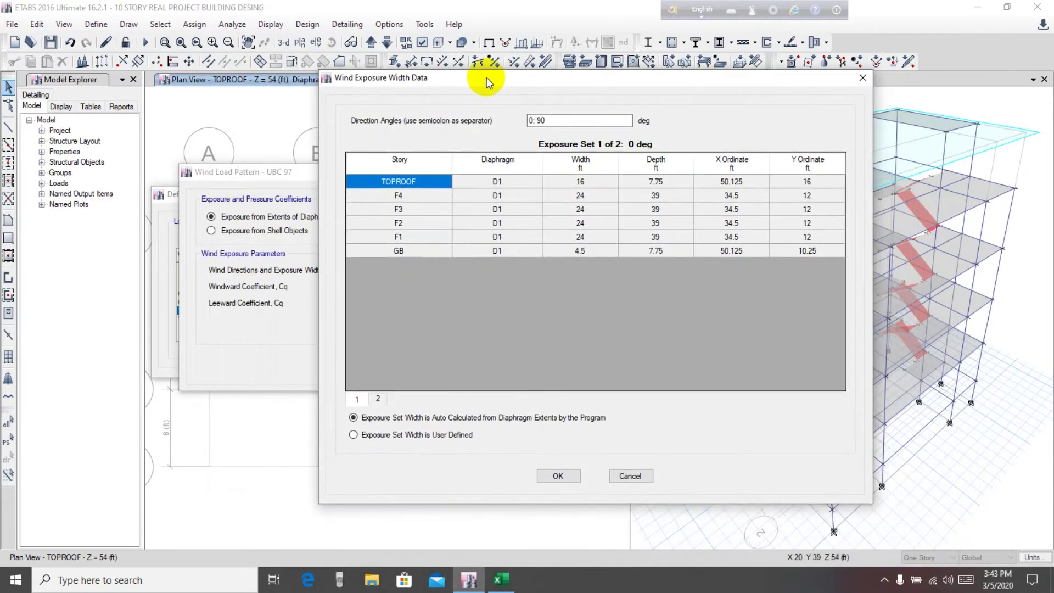
Step: Set the Wx wind direction angle to 0 degrees and accept the wind exposure width data
left_click(275, 170)
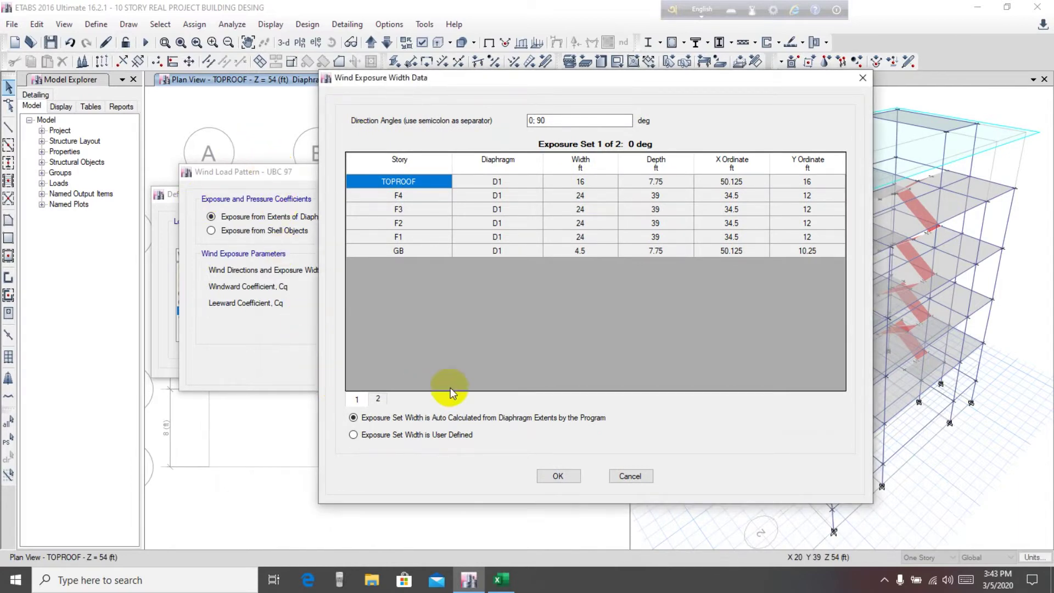
left_click(541, 121)
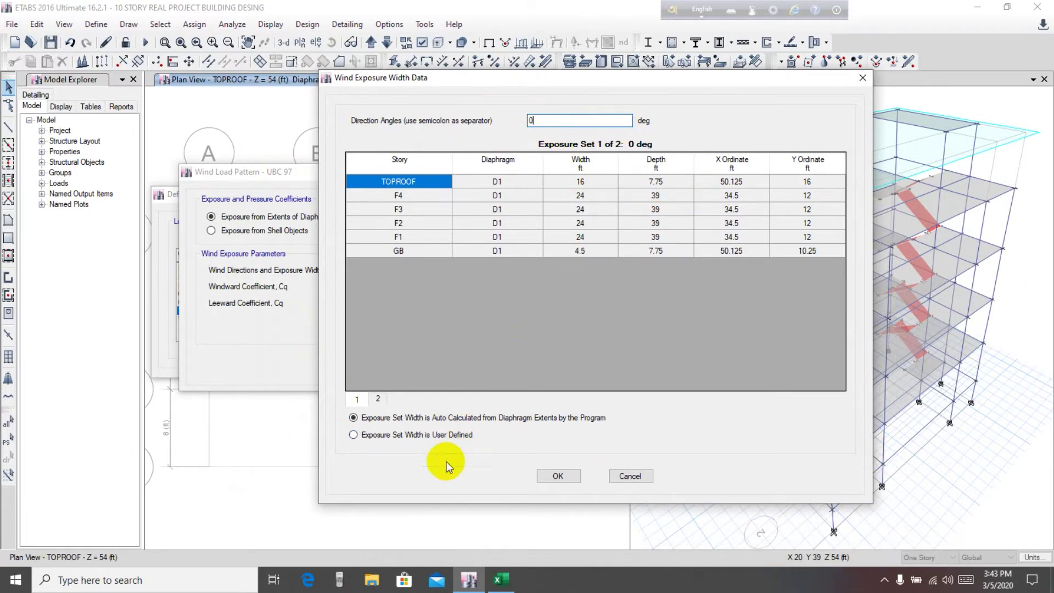
left_click(557, 476)
left_click_drag(436, 173, 456, 167)
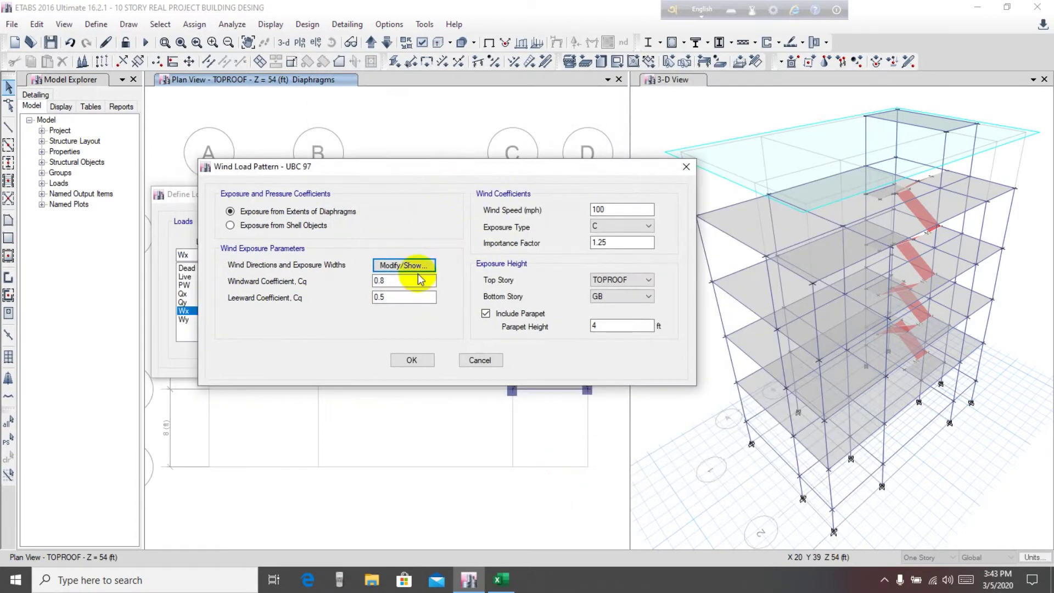
left_click(404, 265)
left_click(488, 473)
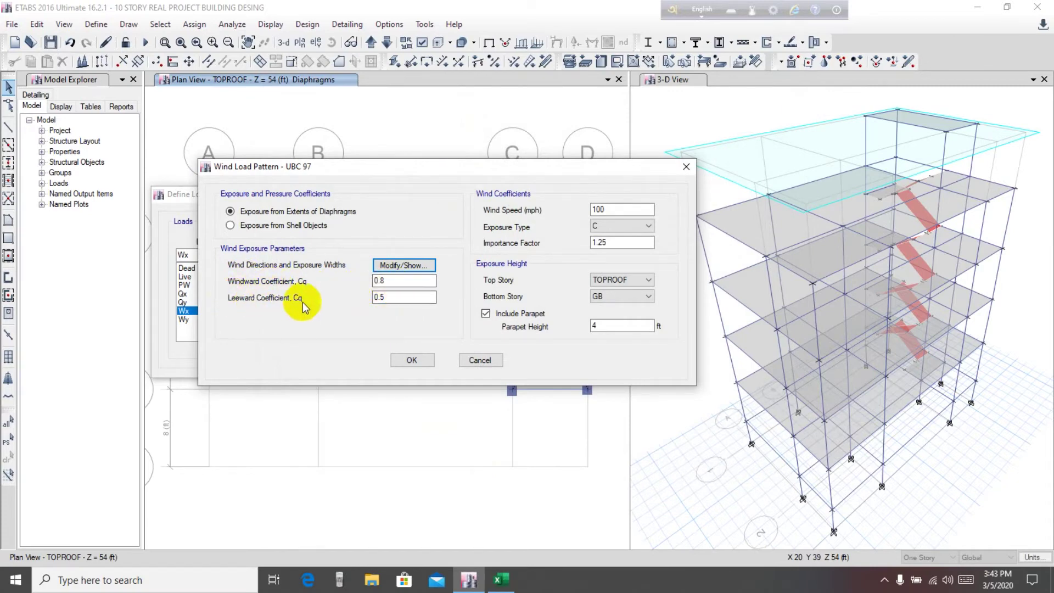
left_click(383, 280)
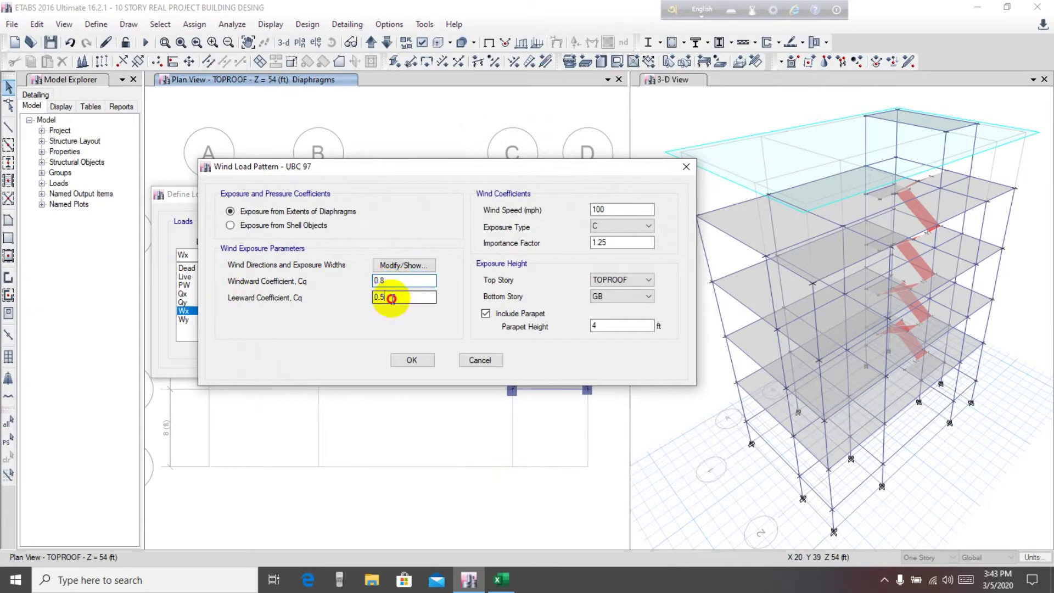
left_click(379, 281)
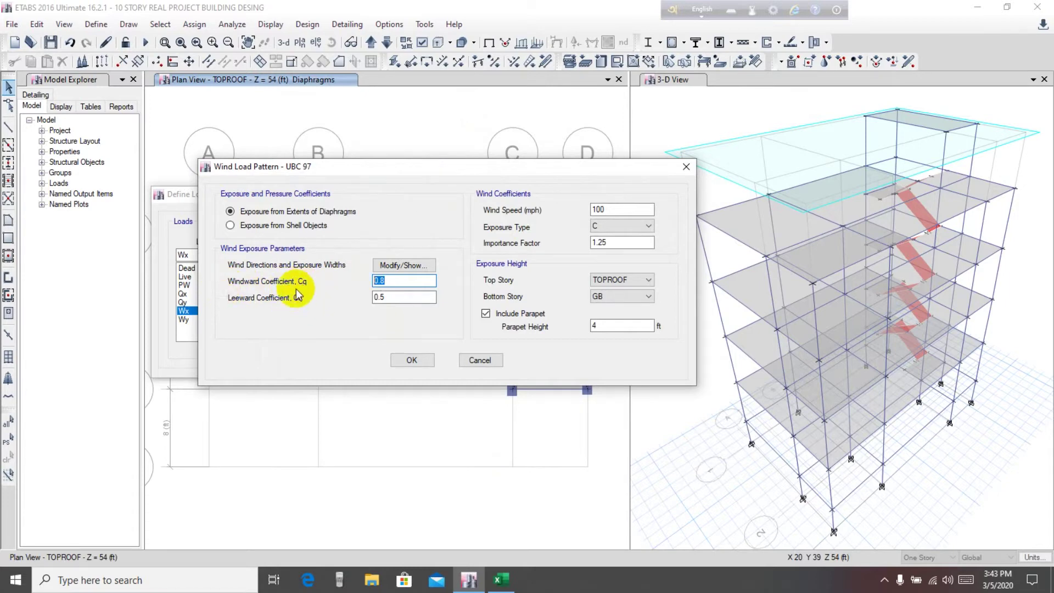
left_click(381, 296)
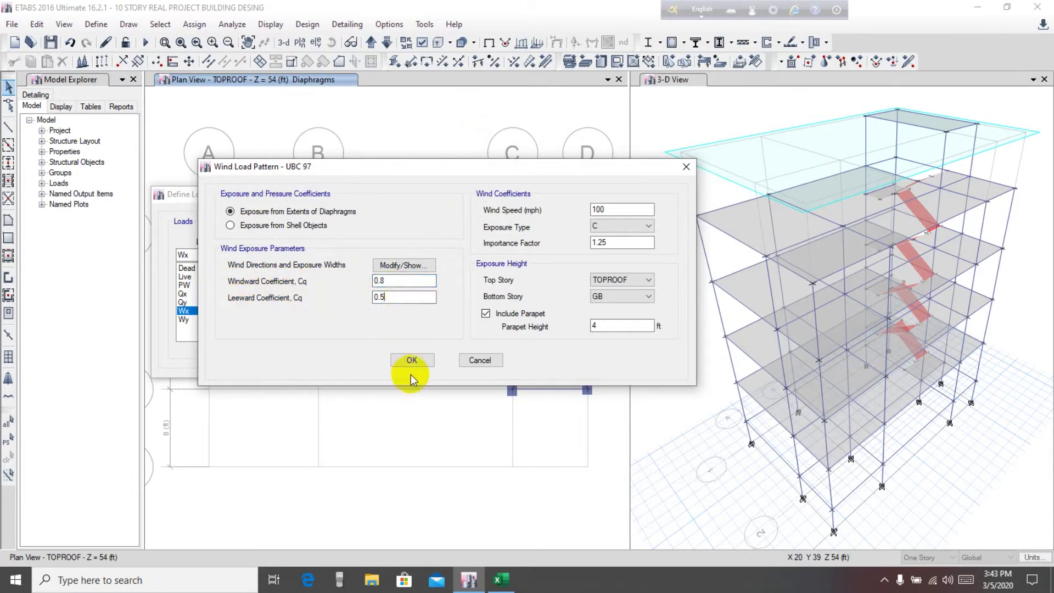
Step: Switch to the Wind Load Calculation workbook in Excel, set the wind direction perpendicular to Y, and return to ETABS
left_click(505, 580)
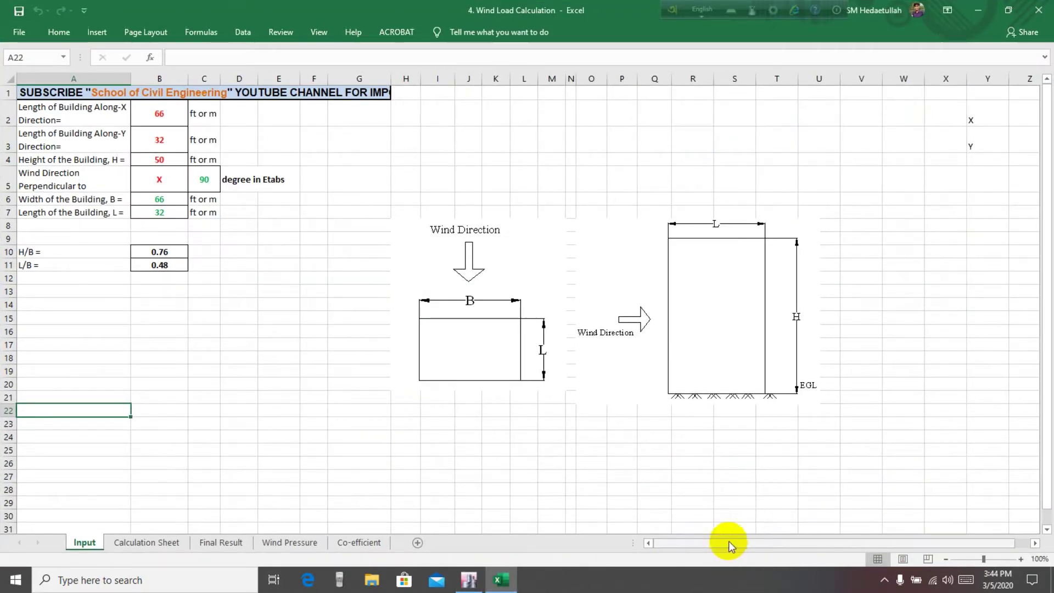
left_click(173, 112)
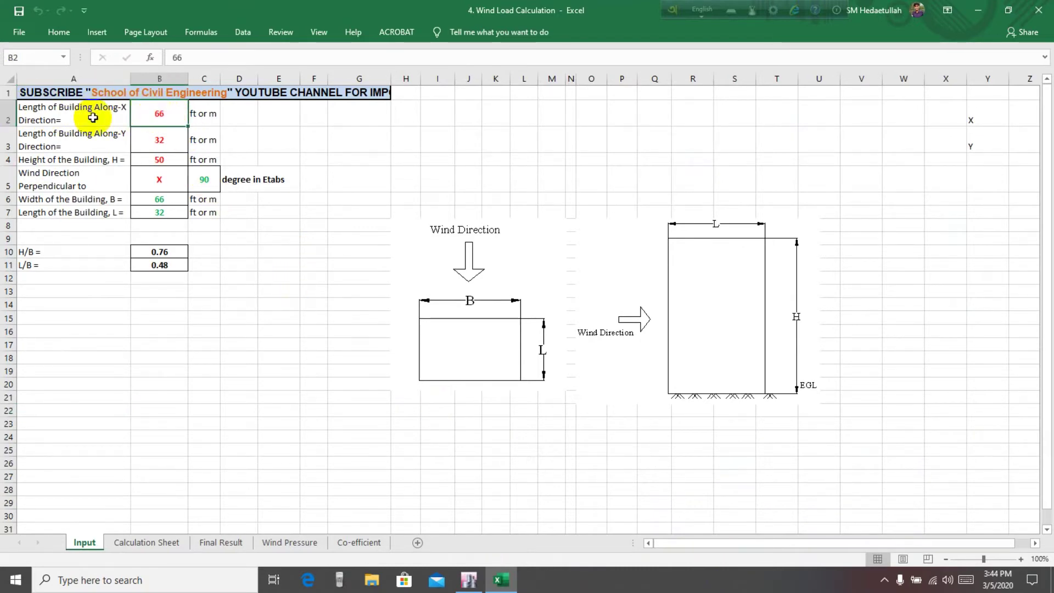
left_click(147, 159)
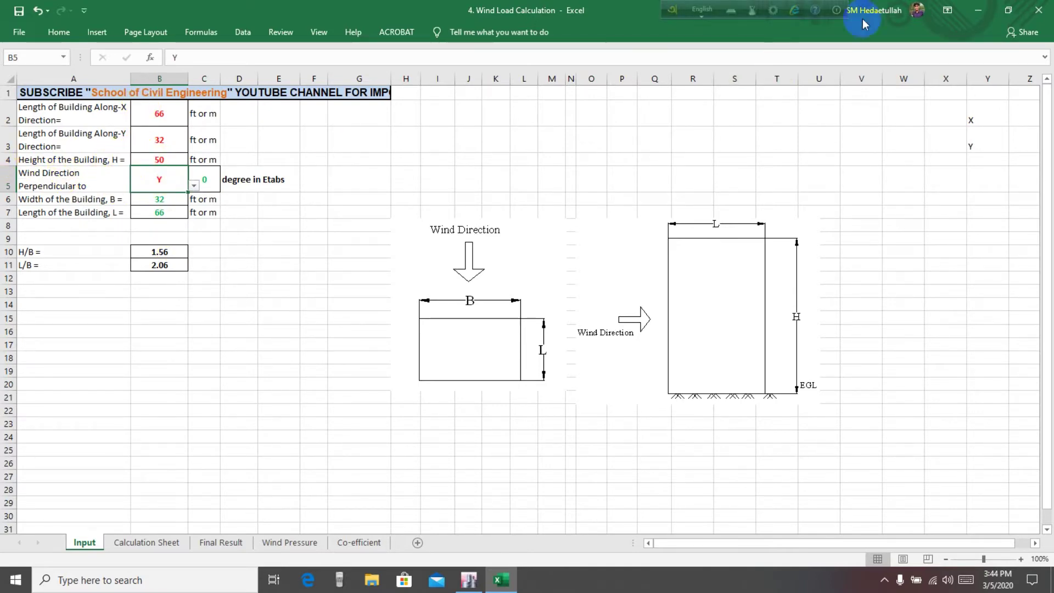
left_click(971, 10)
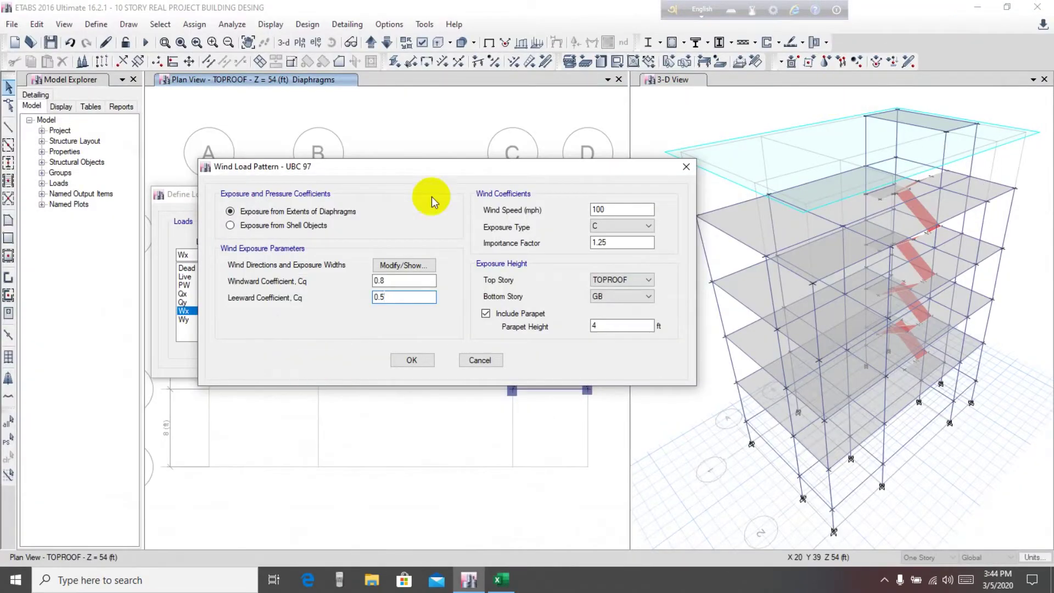
Step: Accept the Wx wind load settings and move the load patterns dialog clear of the plan view's grid dimensions
left_click_drag(451, 168, 291, 198)
left_click_drag(412, 197, 695, 160)
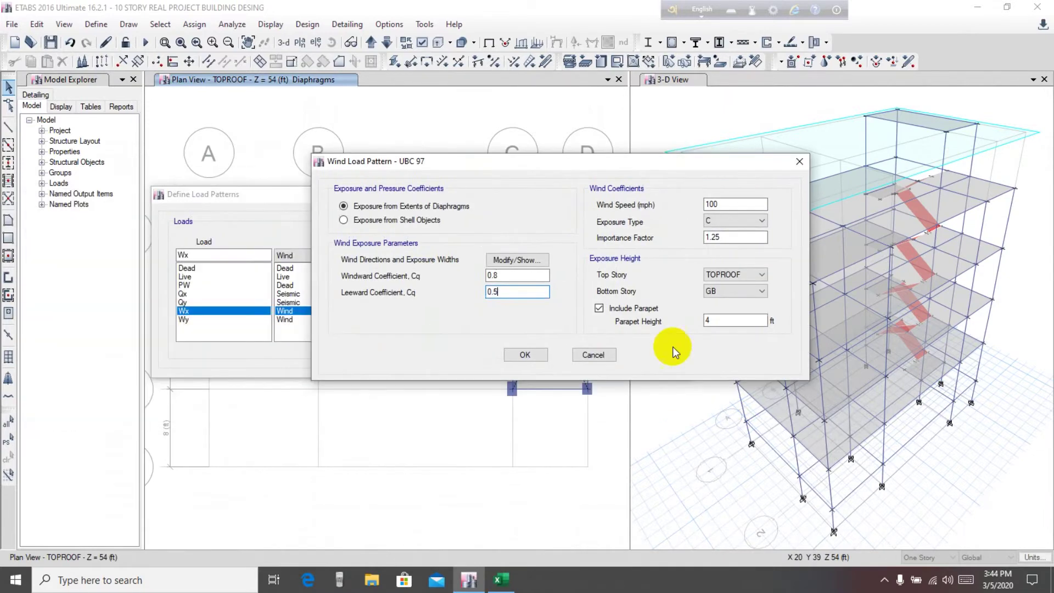
left_click(526, 354)
left_click_drag(439, 193, 948, 134)
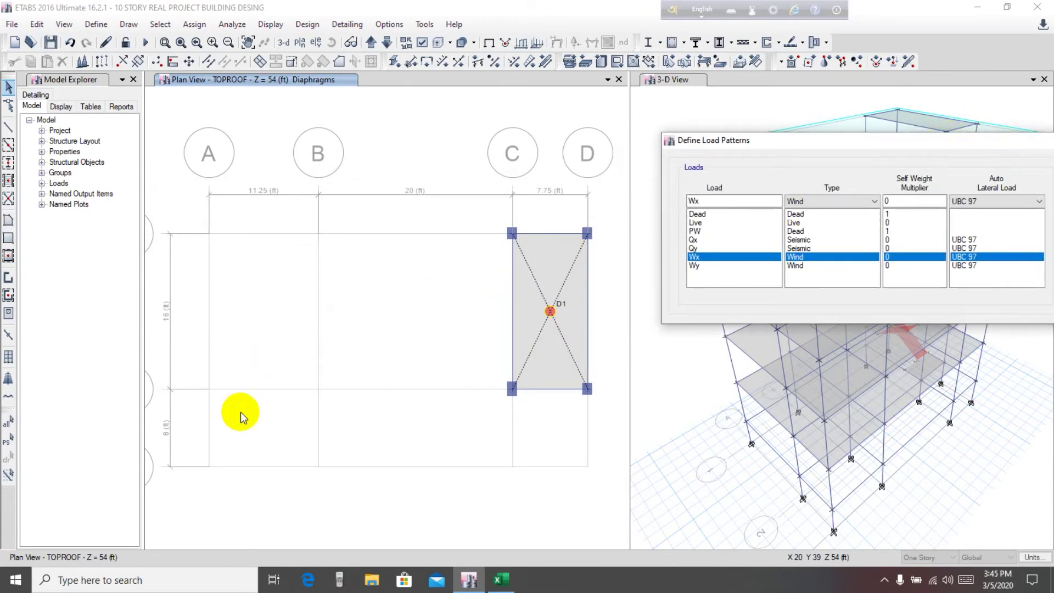
left_click(325, 351)
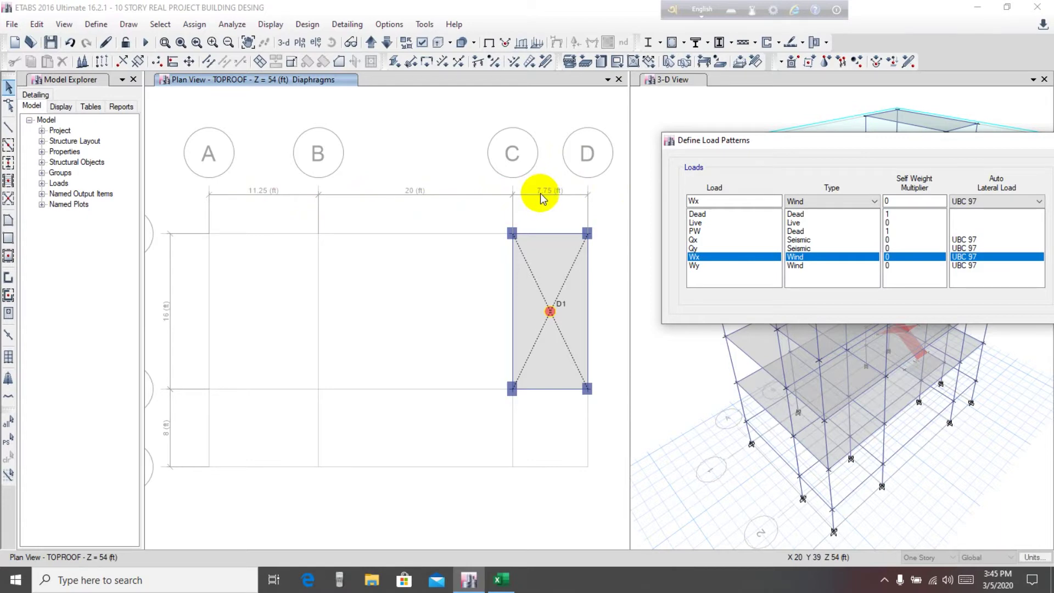
Step: Add the plan's grid spacings along X in the calculator as 20+11.25+7.75
left_click(338, 583)
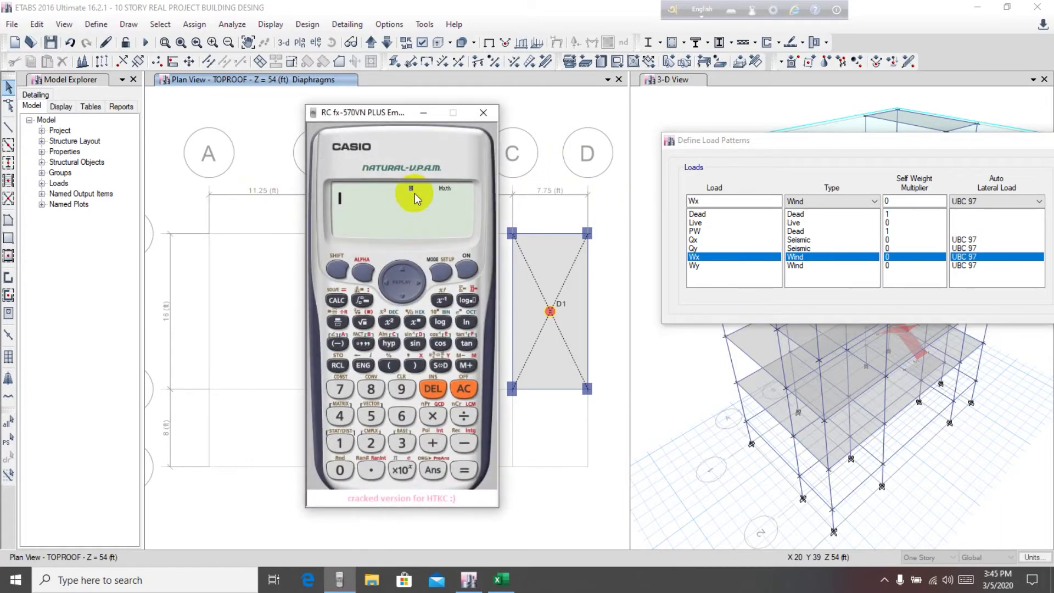
left_click_drag(405, 113, 756, 68)
left_click(719, 396)
left_click(688, 423)
left_click(782, 396)
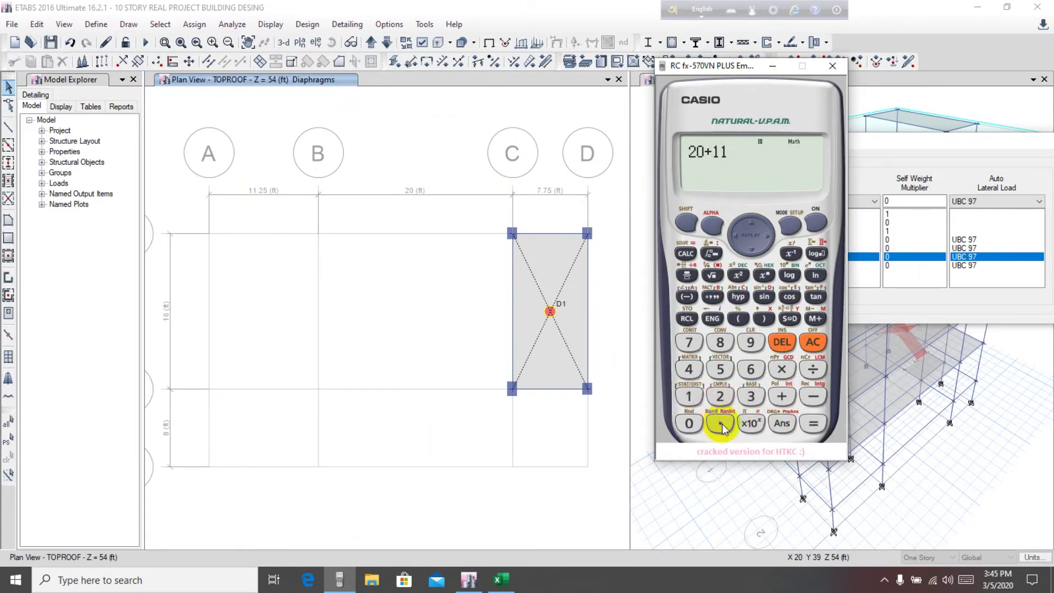
left_click(720, 423)
left_click(720, 396)
left_click(719, 369)
left_click(781, 395)
left_click(680, 342)
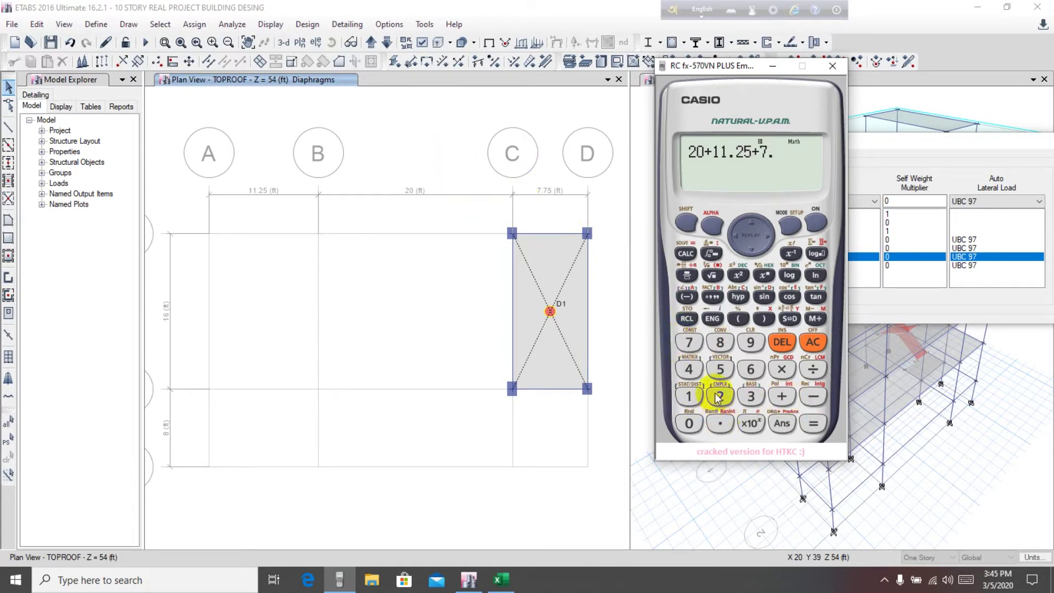
left_click(689, 343)
left_click(719, 368)
left_click(813, 423)
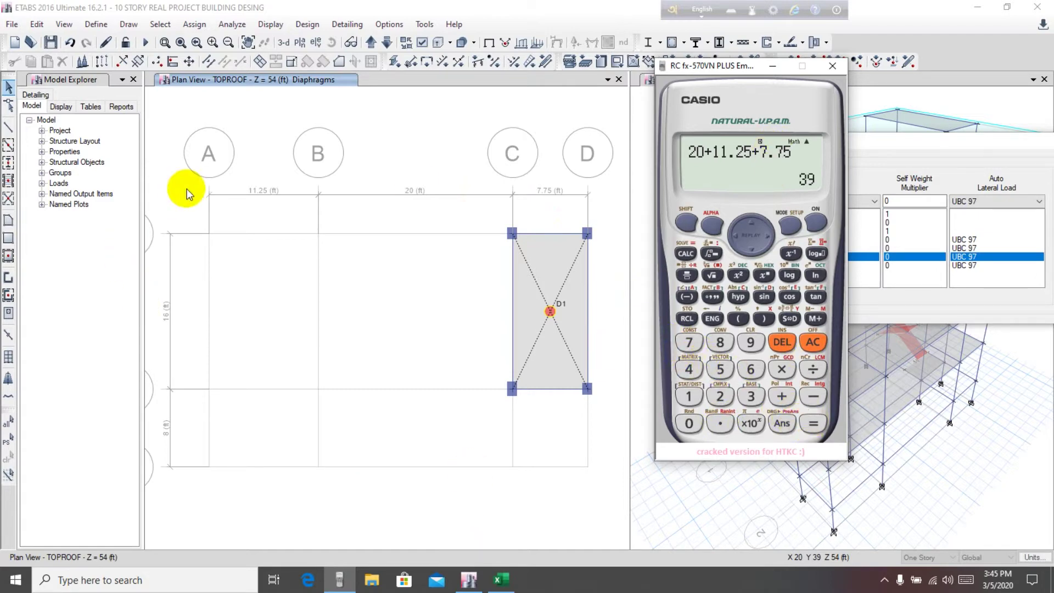
Step: Switch to the Excel wind load workbook and set the length of the building along the X direction to 39
left_click(500, 579)
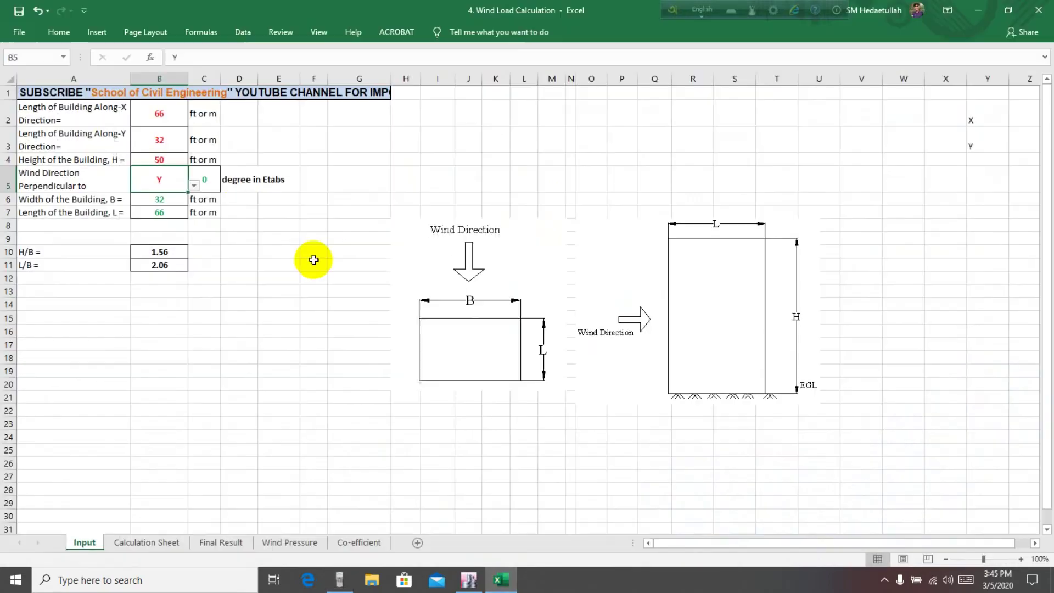
left_click(158, 117)
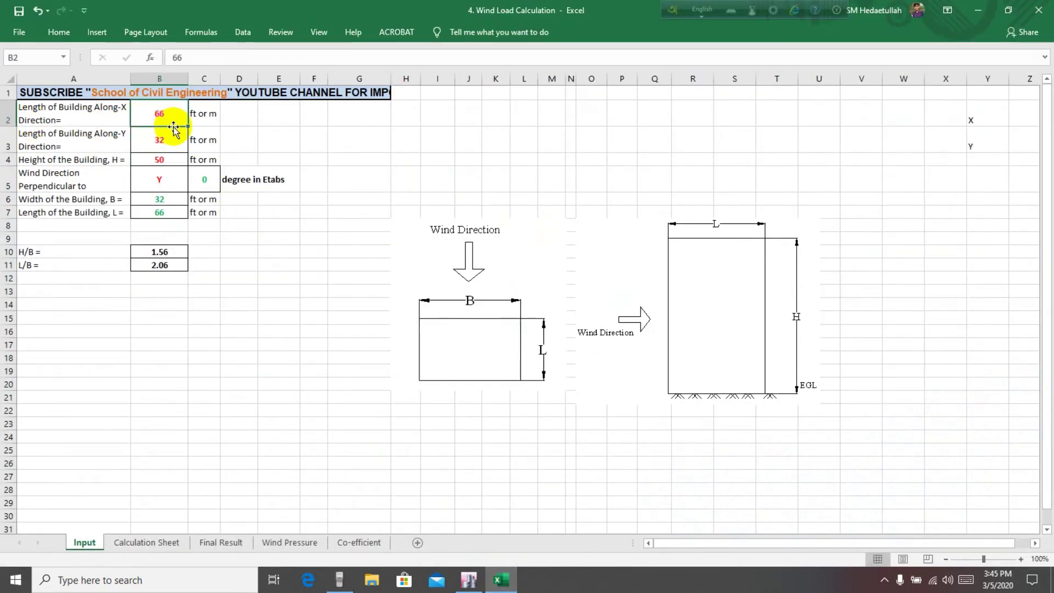
type("39")
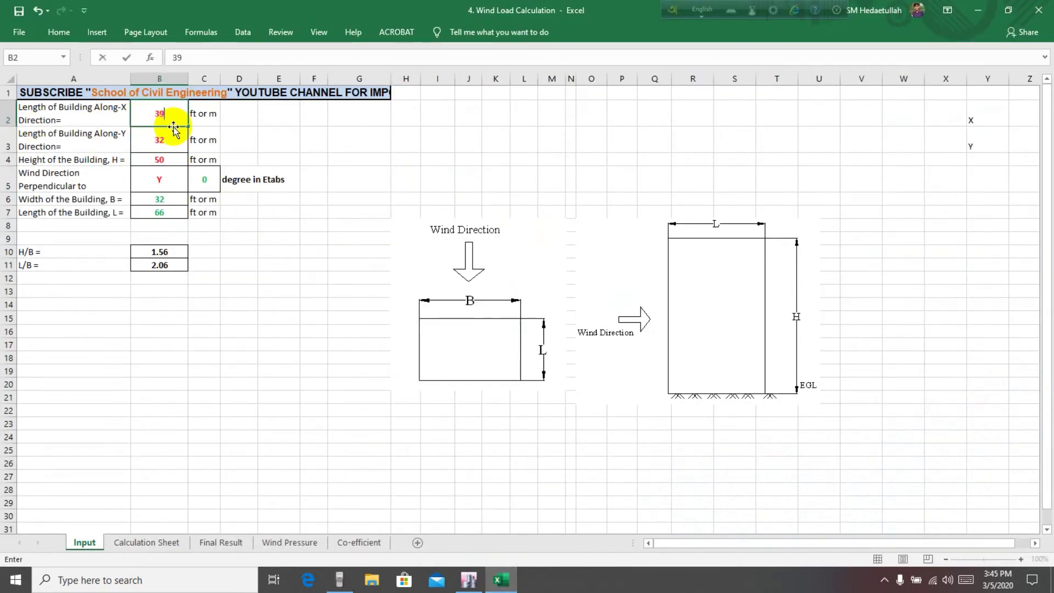
left_click(164, 138)
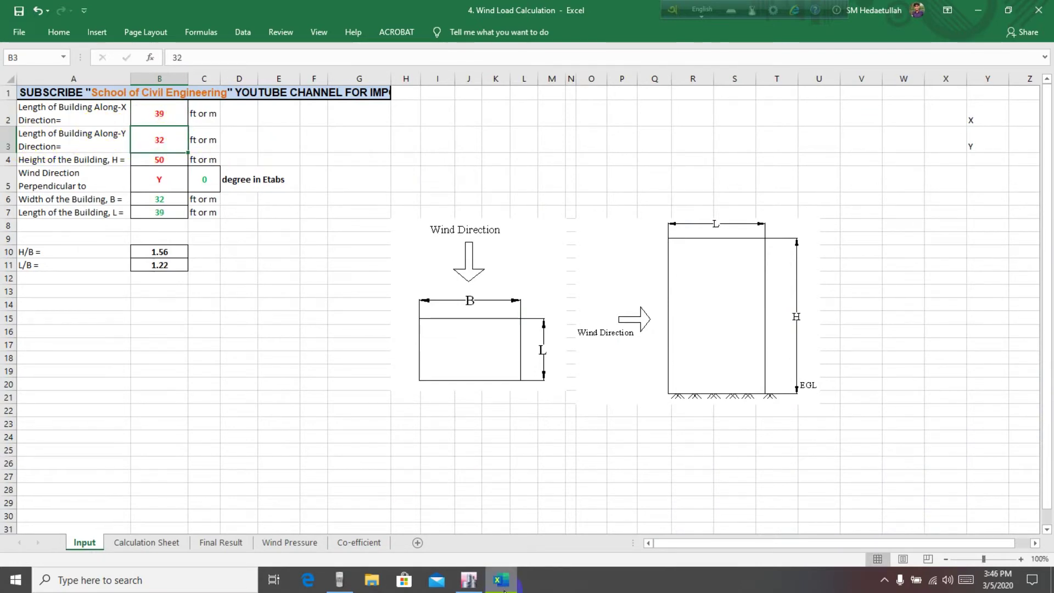
Step: Check the Y grid spacings in the ETABS plan and set the building length along the Y direction to 24 in Excel
left_click(471, 580)
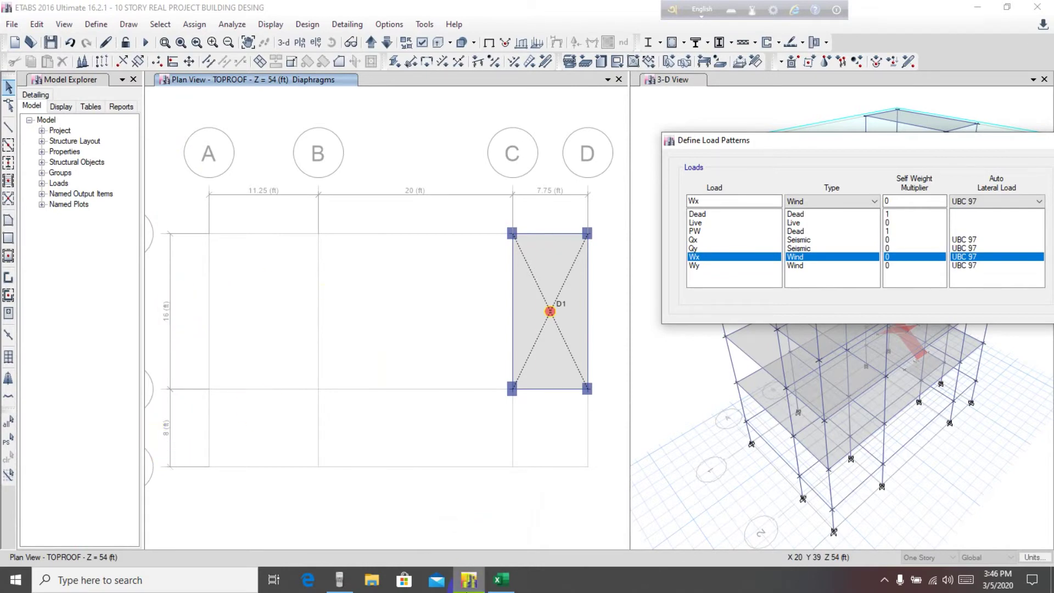
left_click(490, 582)
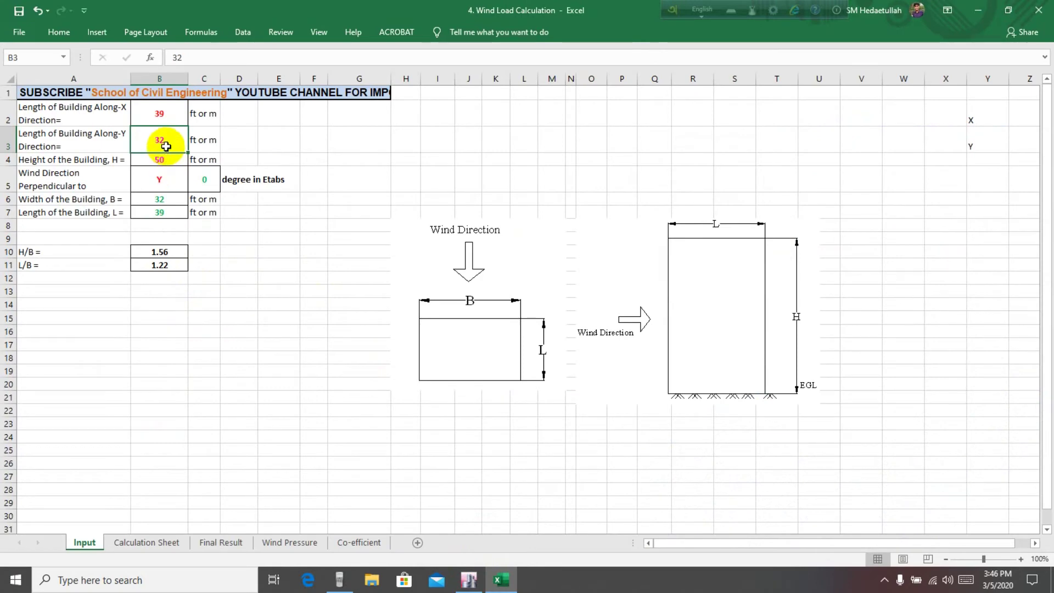
type("2")
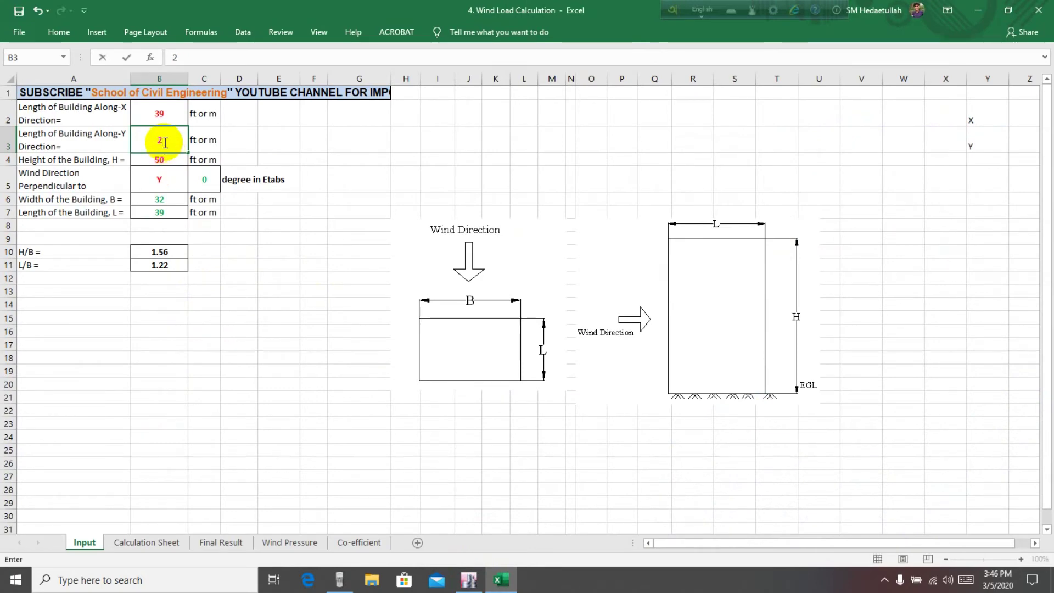
type("4")
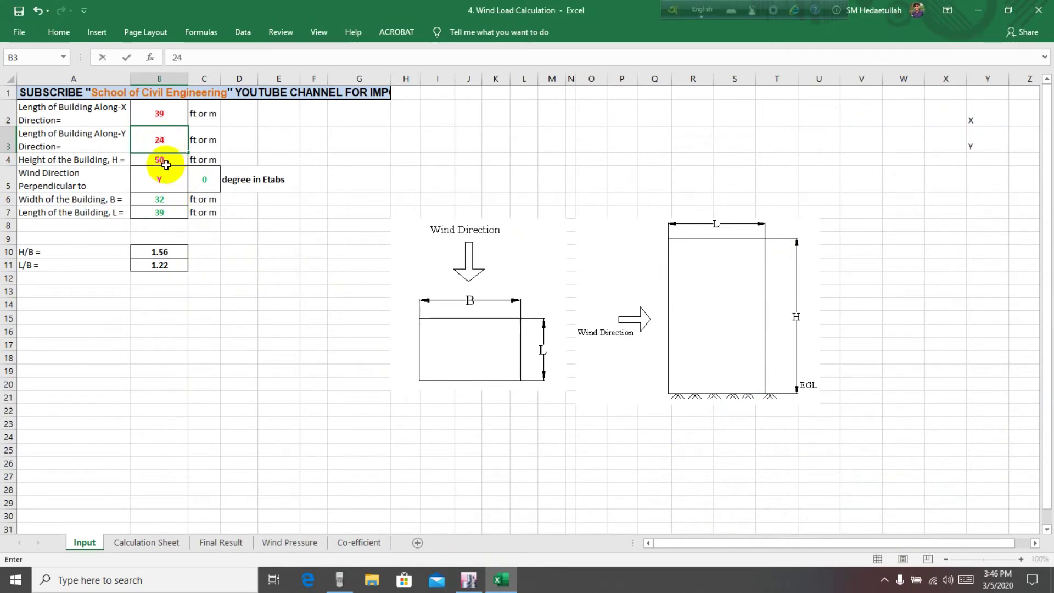
key("Return")
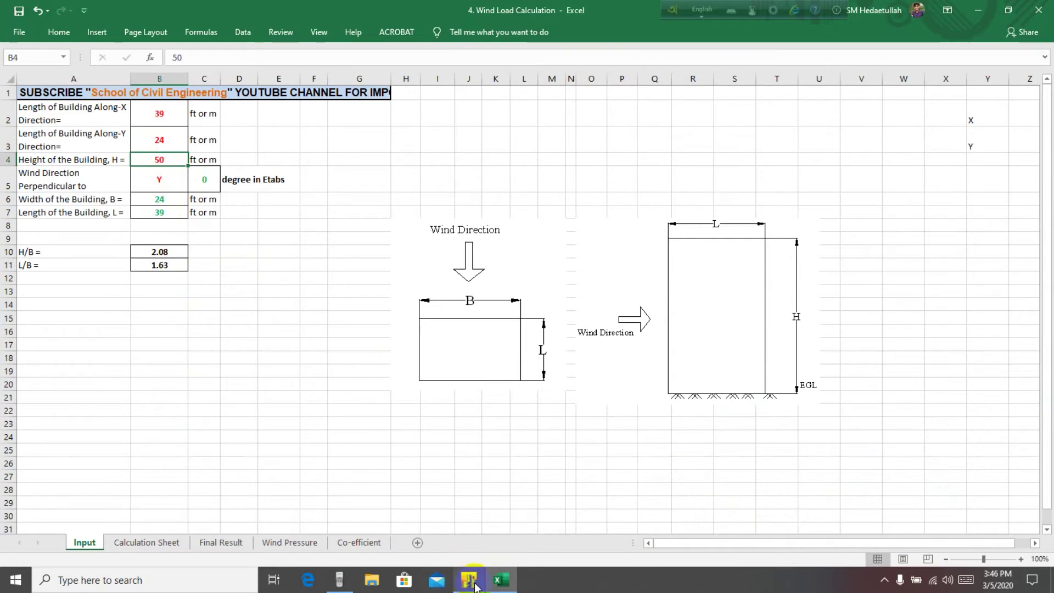
Step: Return to the ETABS model briefly, and set the height of the building to 48 in the Excel input sheet
mouse_move(468, 580)
mouse_move(485, 544)
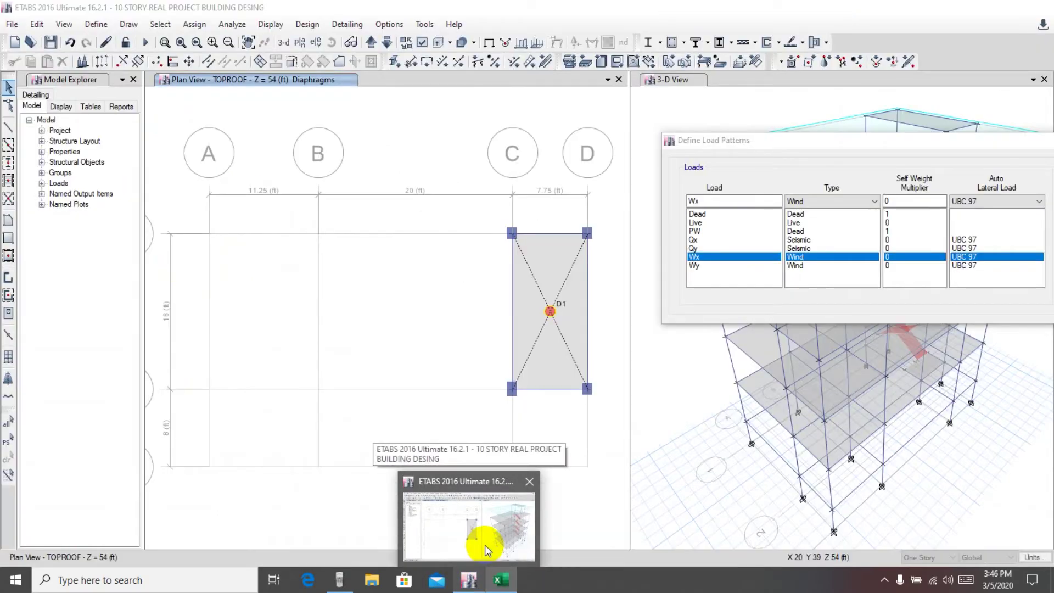
left_click(484, 539)
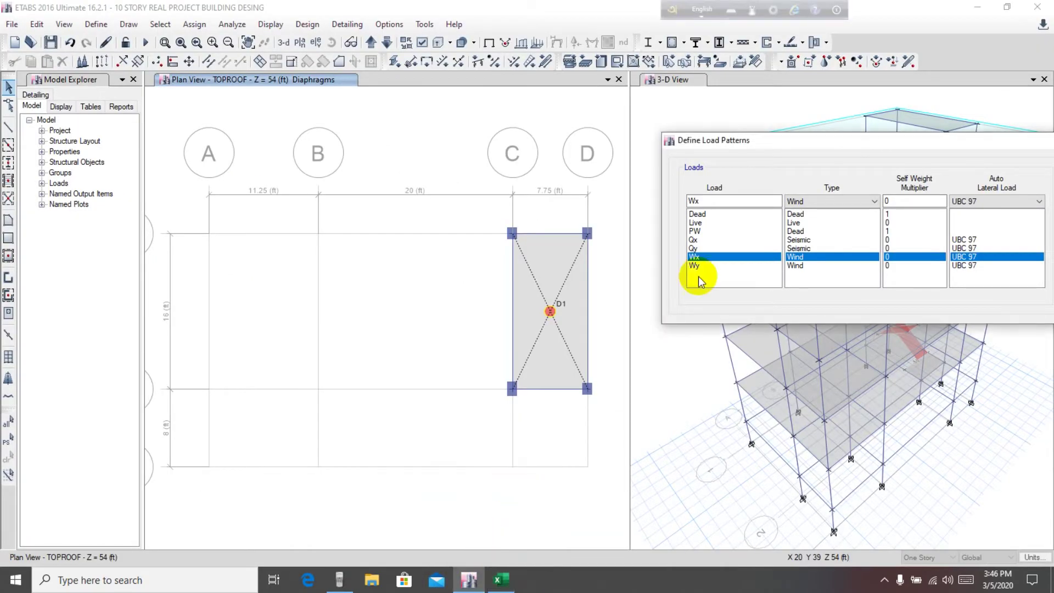
left_click_drag(804, 147, 198, 216)
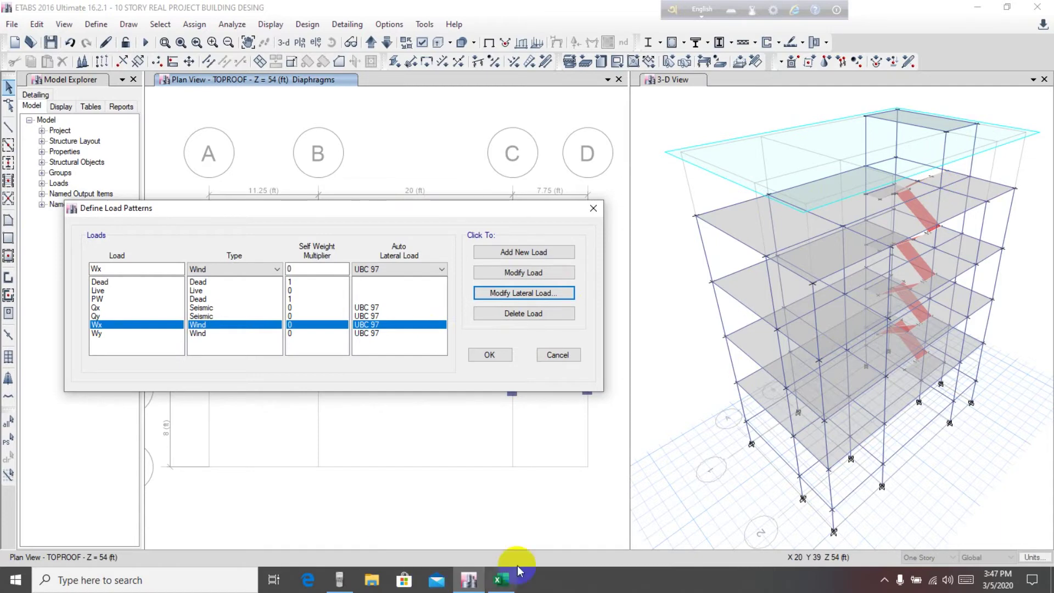
left_click(501, 577)
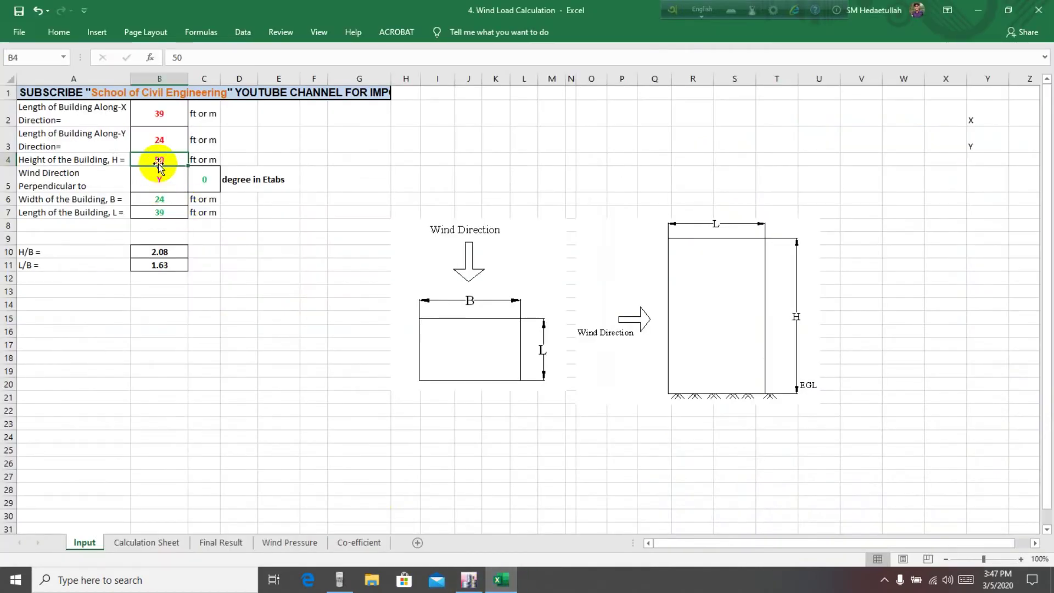
type("4")
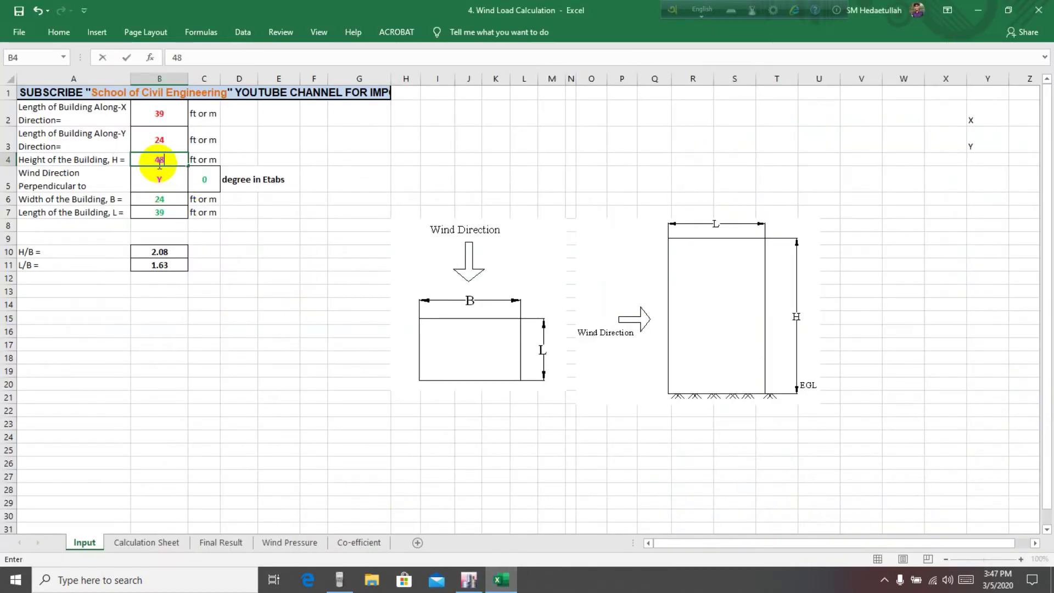
type("8")
left_click(192, 329)
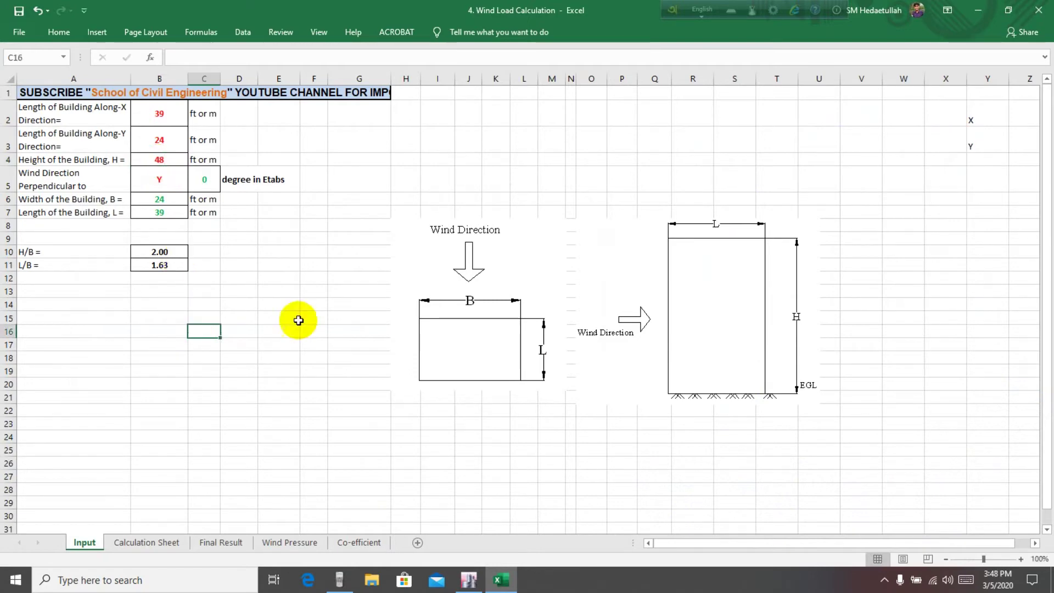
left_click(331, 356)
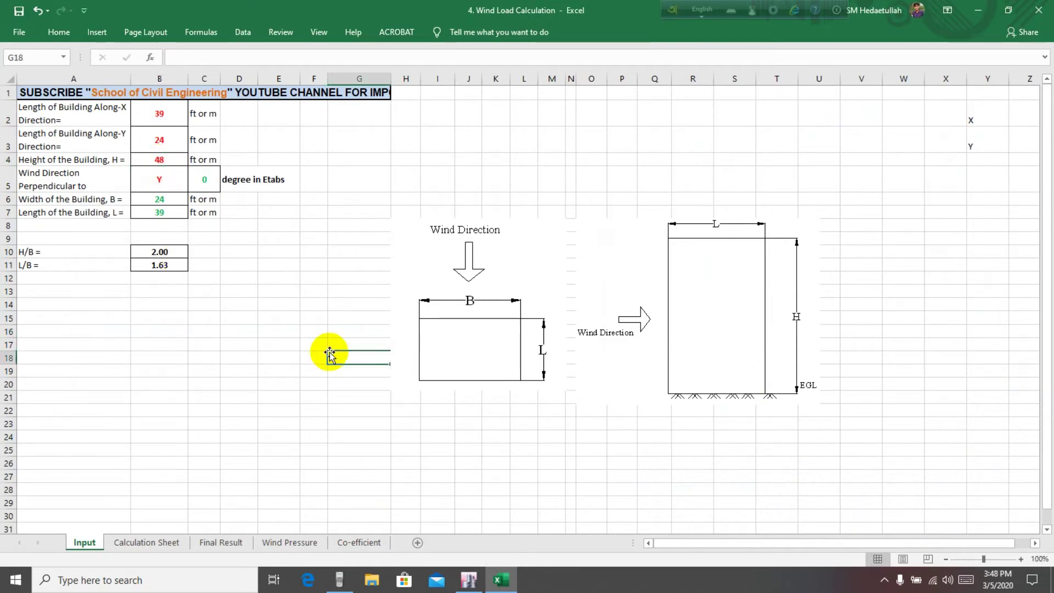
left_click(159, 210)
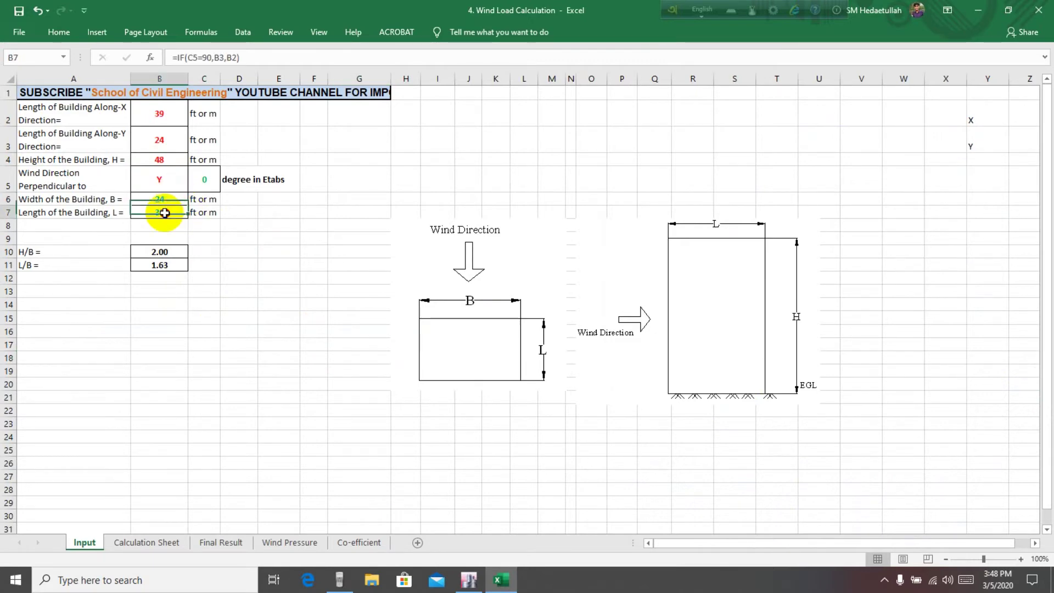
Step: Look up the Cp value for the building's H/B and L/B ratios in the Final Result sheet
left_click(215, 542)
left_click(374, 213)
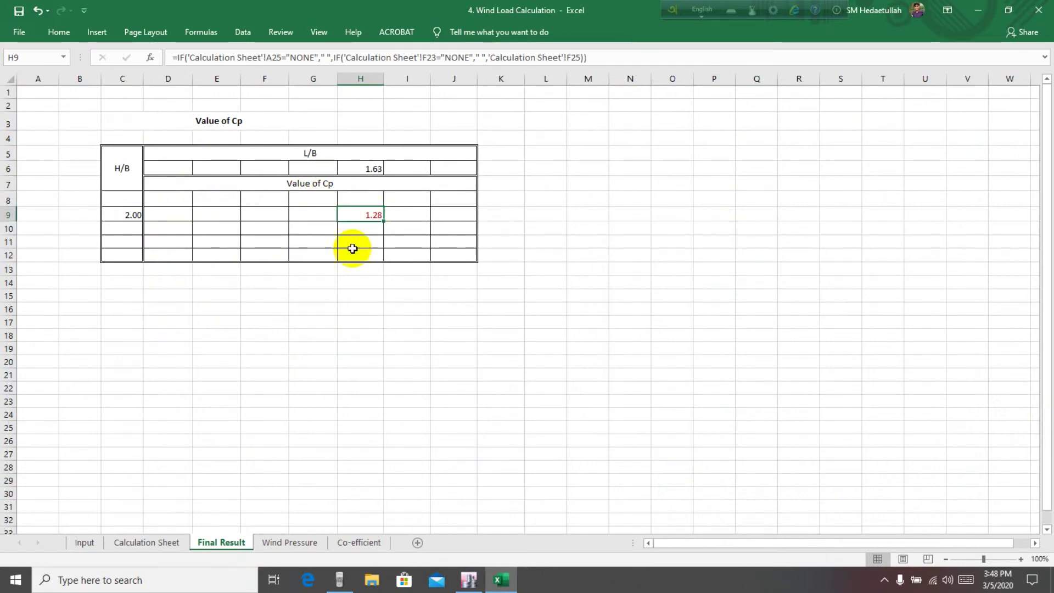
left_click(372, 307)
left_click(368, 216)
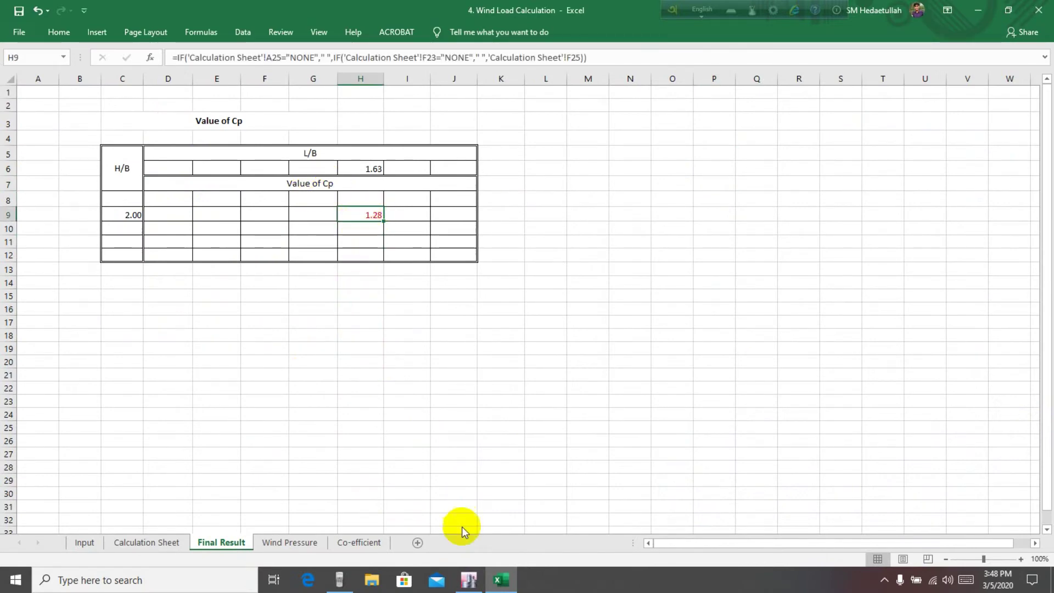
Step: Switch to ETABS and set the windward coefficient Cq of wind load pattern Wx to 1.28, rechecking it against the Excel result
left_click(469, 579)
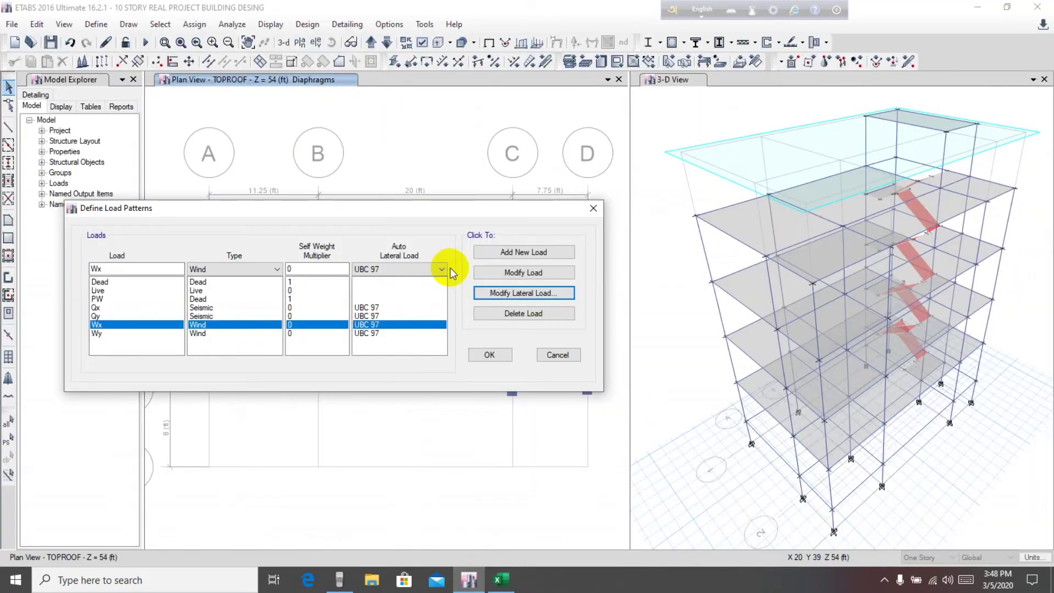
left_click(515, 292)
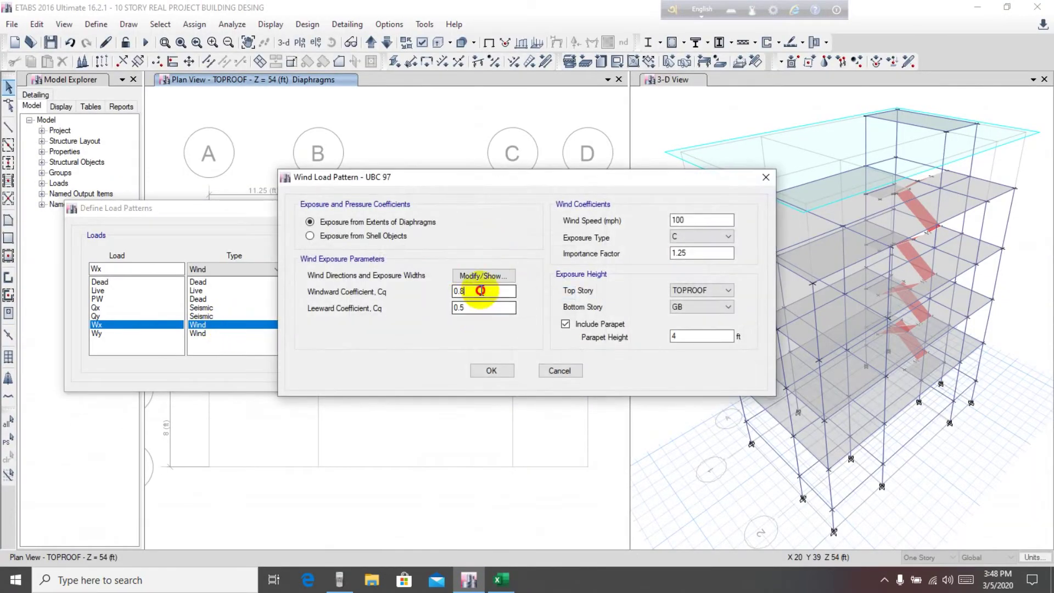
left_click_drag(481, 290, 430, 291)
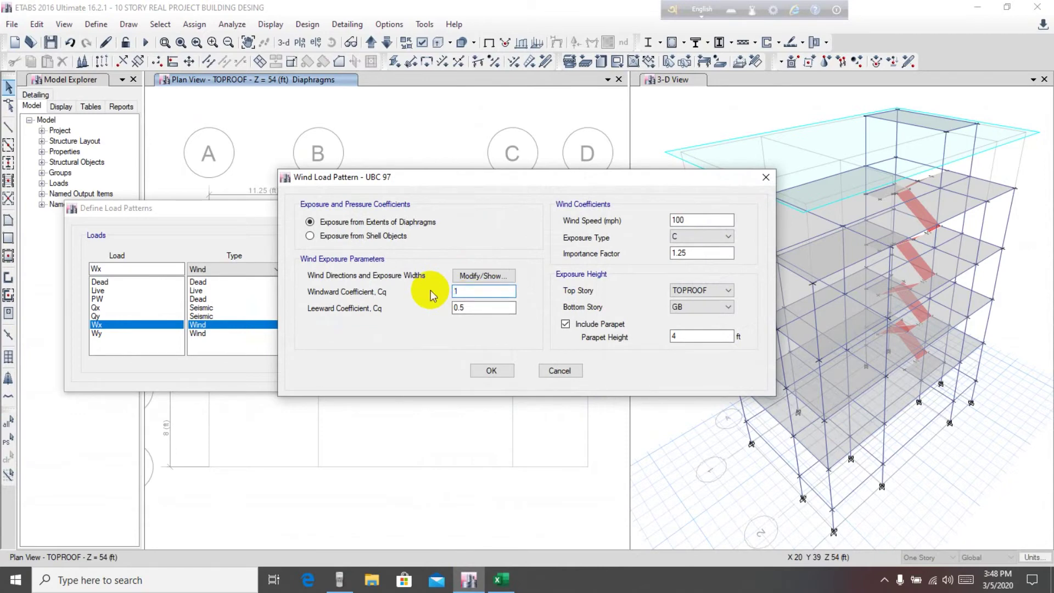
type("1.25")
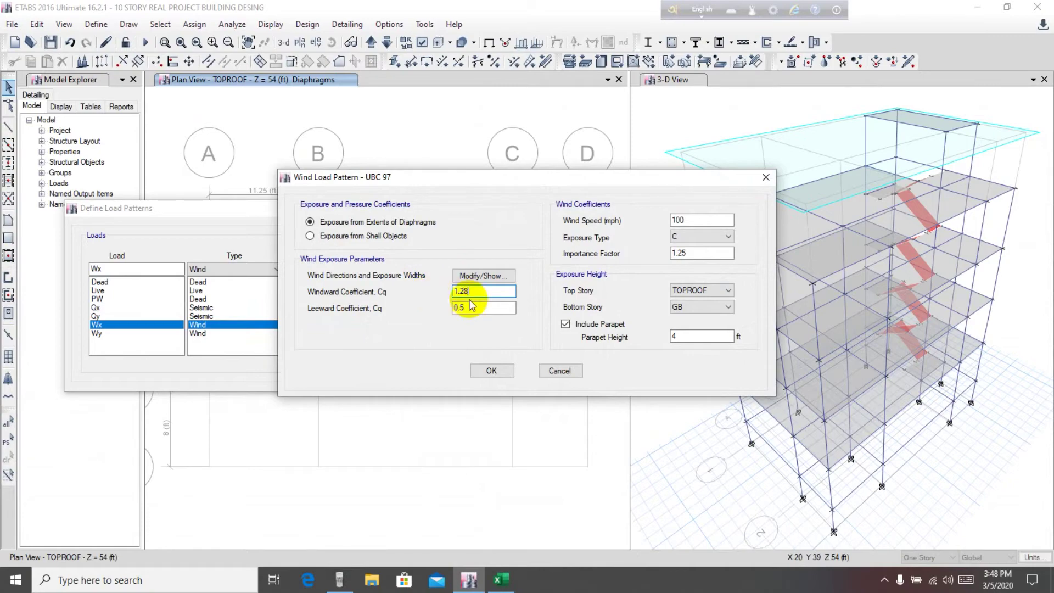
left_click(501, 580)
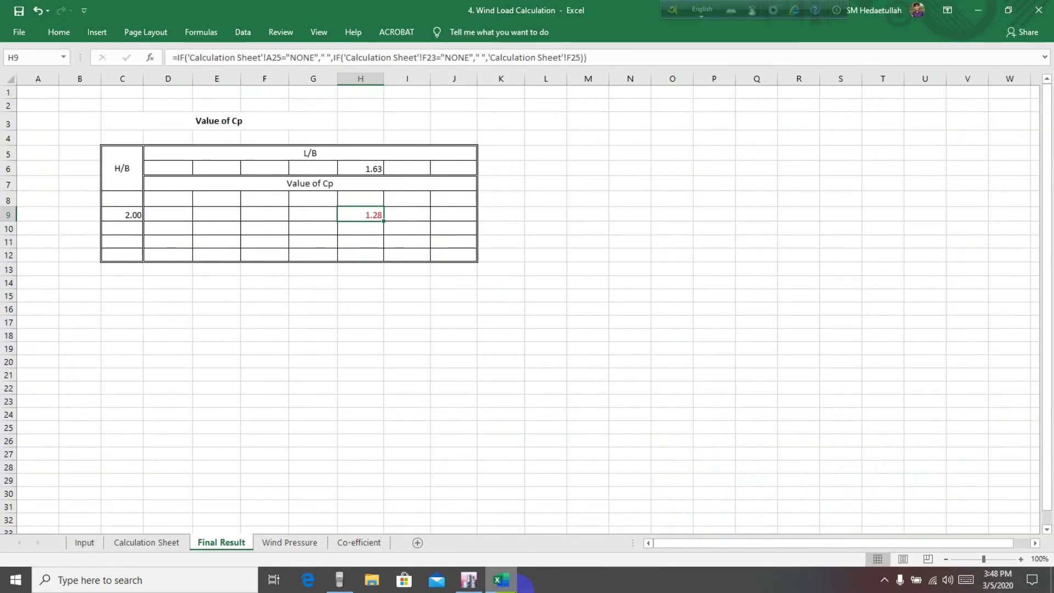
left_click(469, 579)
key("Tab")
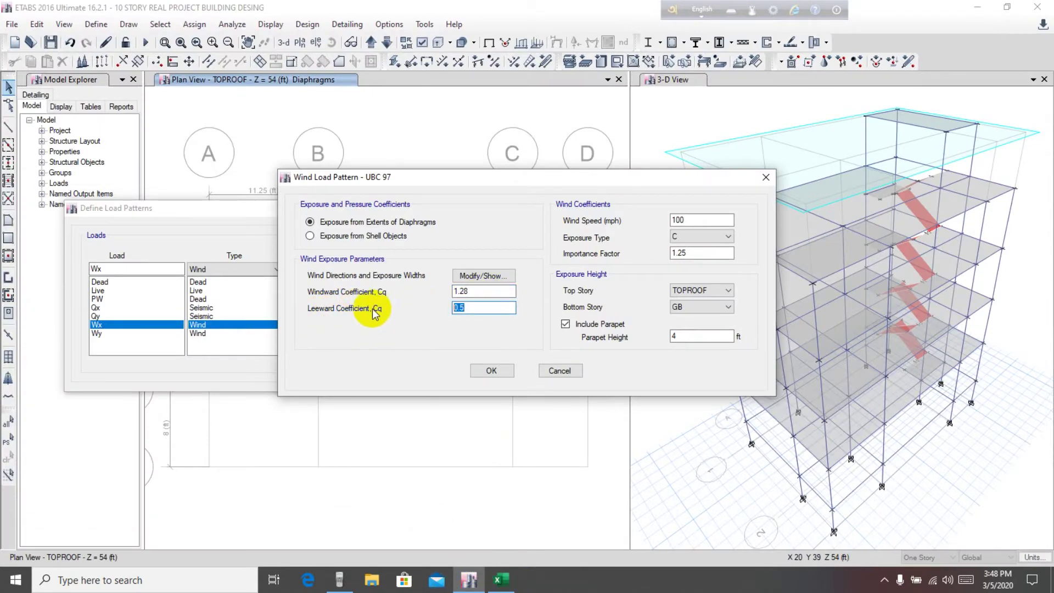
Step: Review the wind direction and exposure widths of Wx, and accept its UBC 97 wind load settings
left_click(471, 307)
left_click_drag(519, 180, 356, 194)
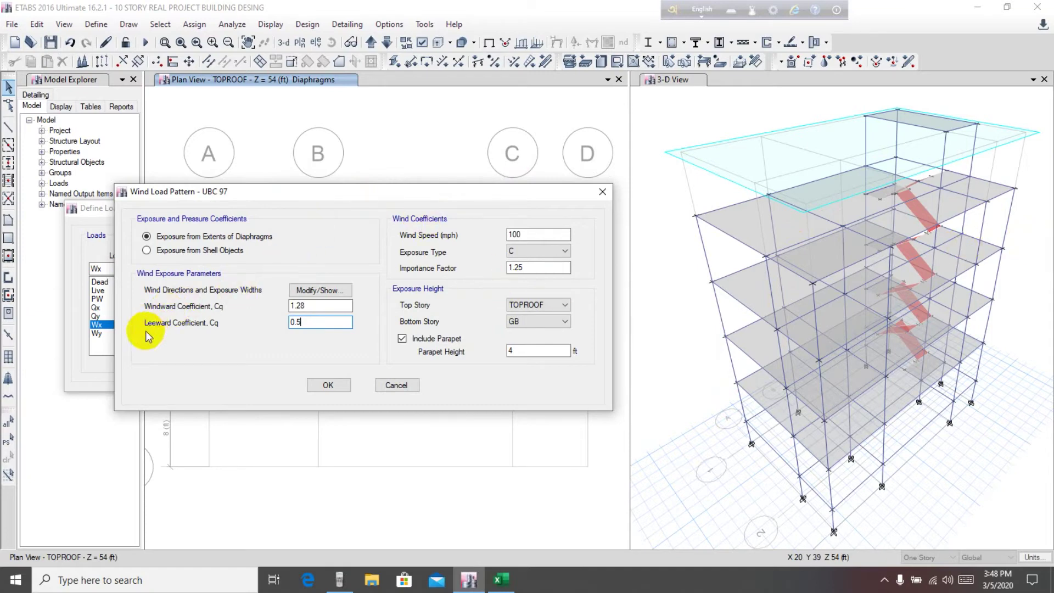
left_click_drag(301, 192, 316, 166)
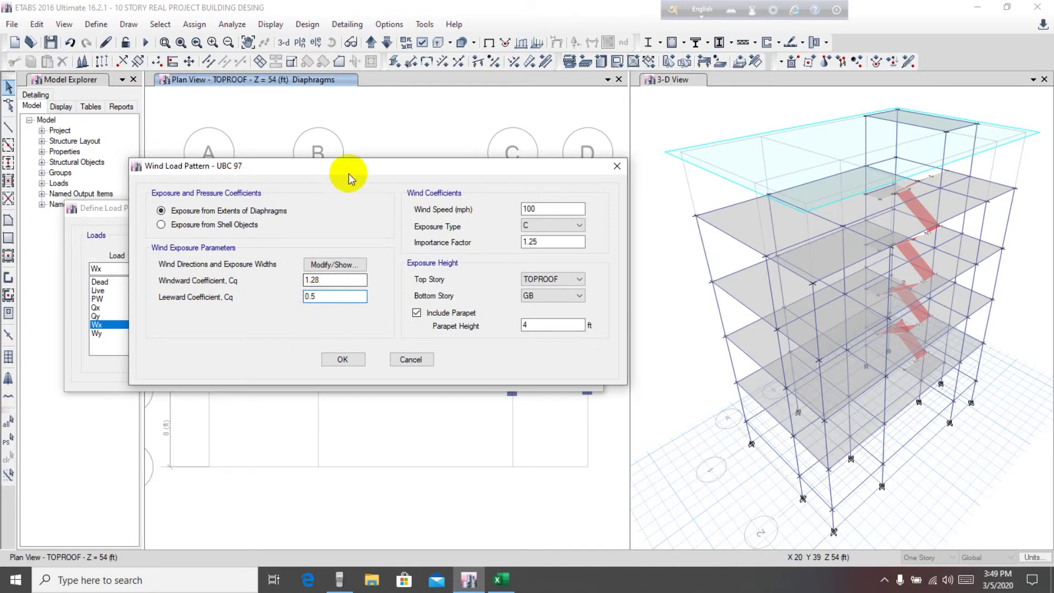
left_click_drag(352, 165, 356, 155)
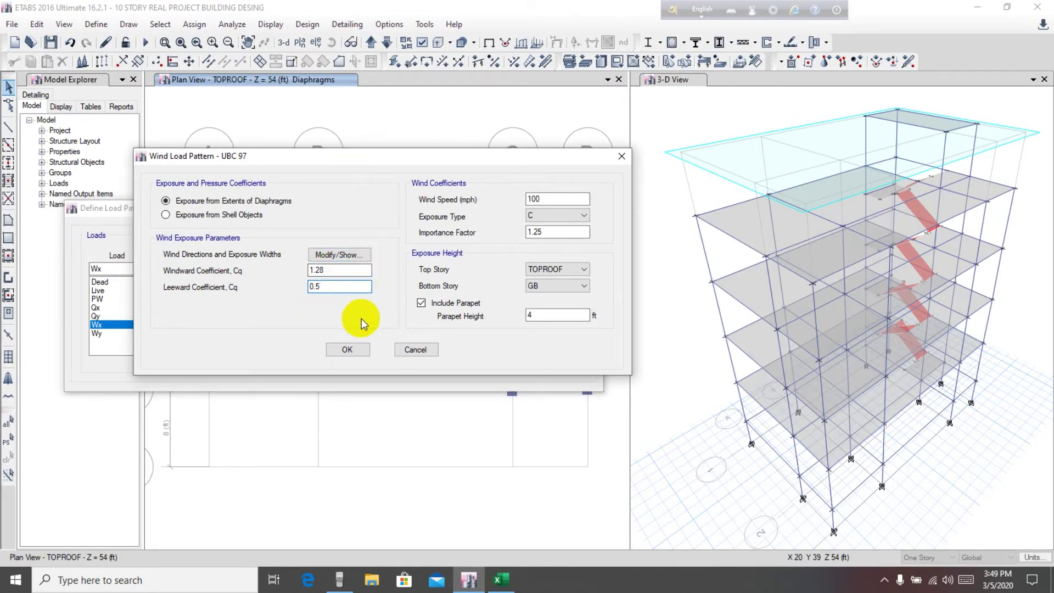
left_click_drag(370, 159, 376, 164)
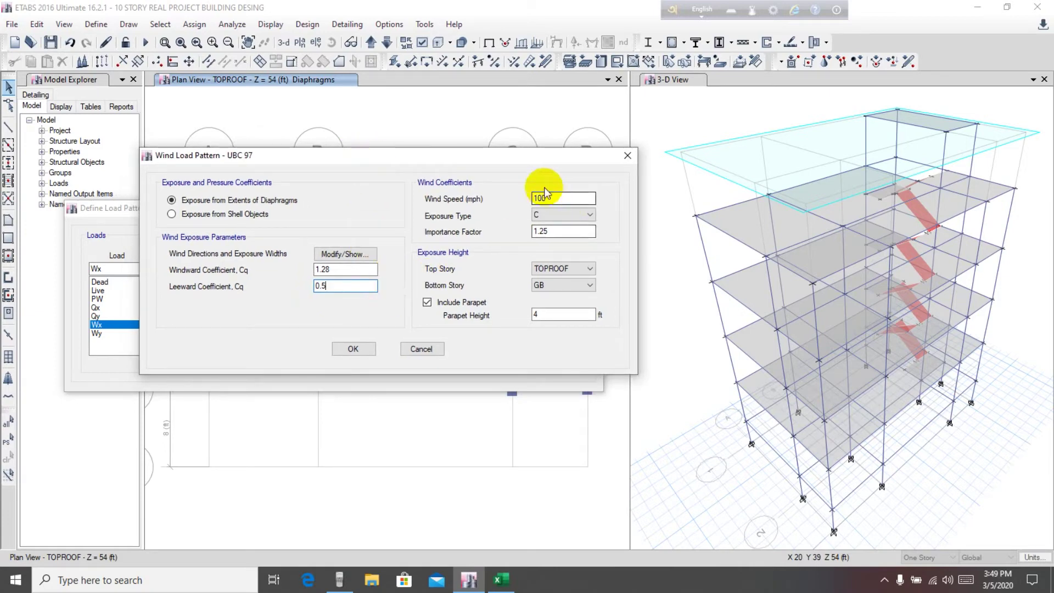
left_click(345, 254)
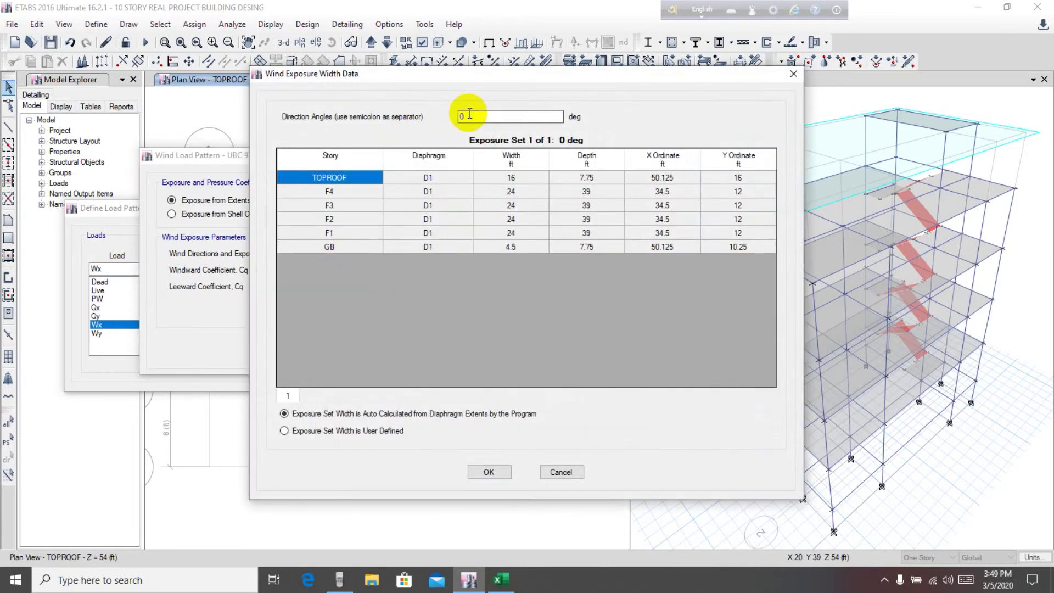
left_click(488, 472)
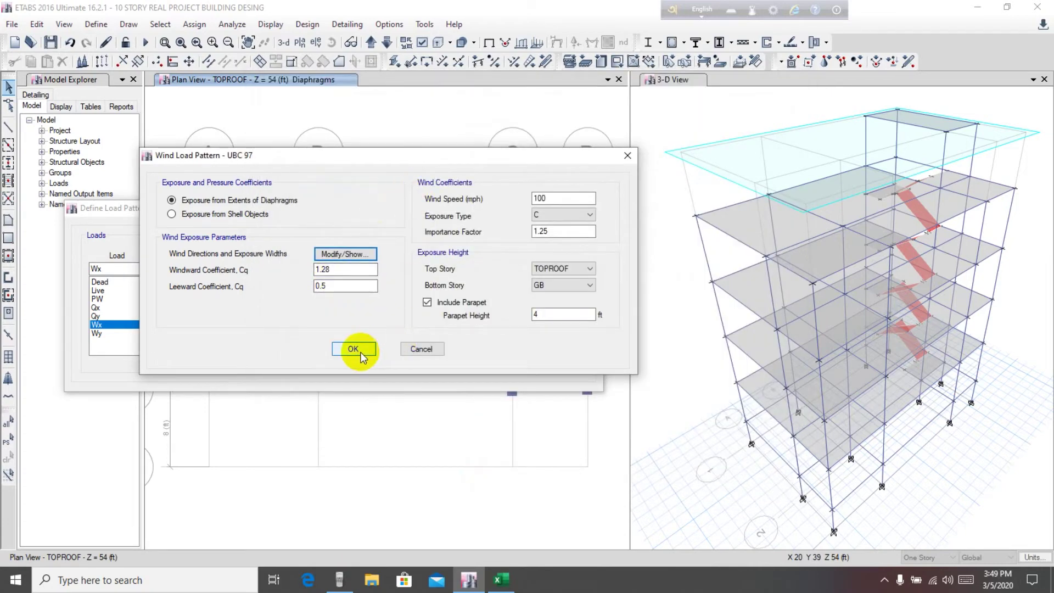
left_click(354, 349)
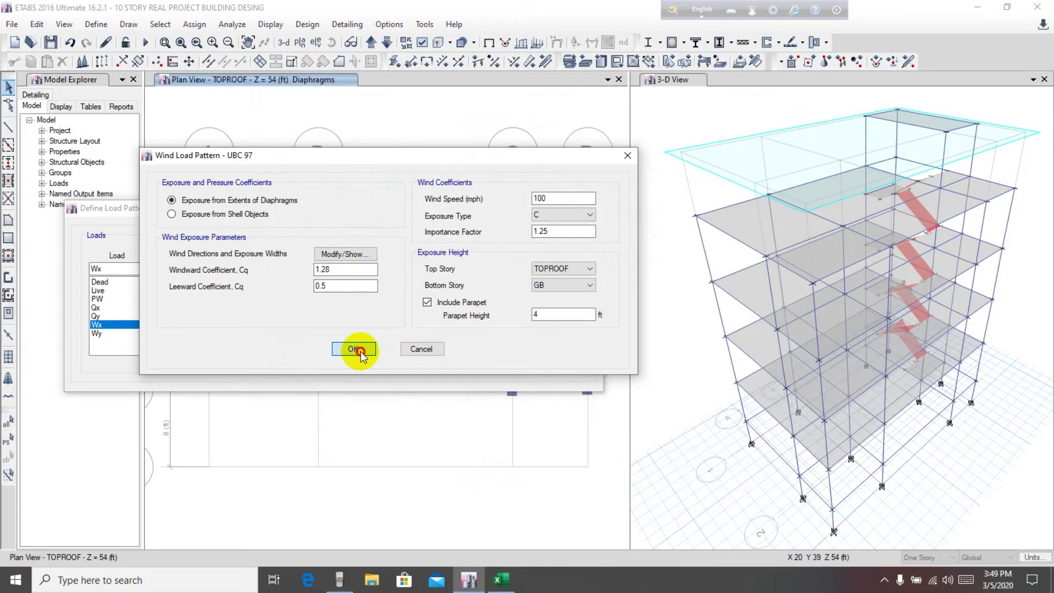
Step: Modify the lateral load of pattern Wy, setting the wind speed to 100 mph and the importance factor to 1.25
left_click(219, 334)
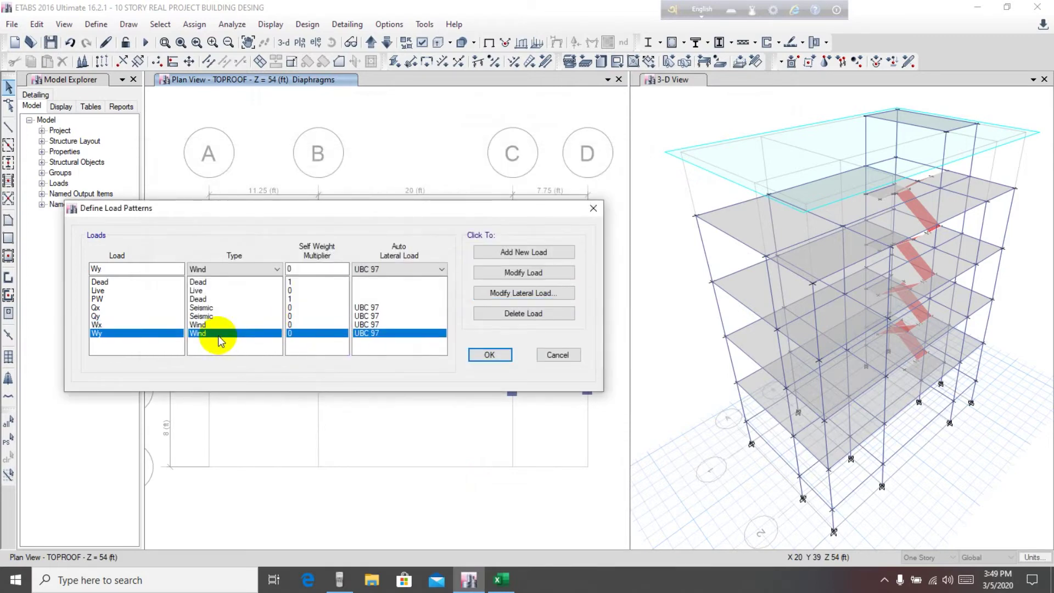
left_click(518, 294)
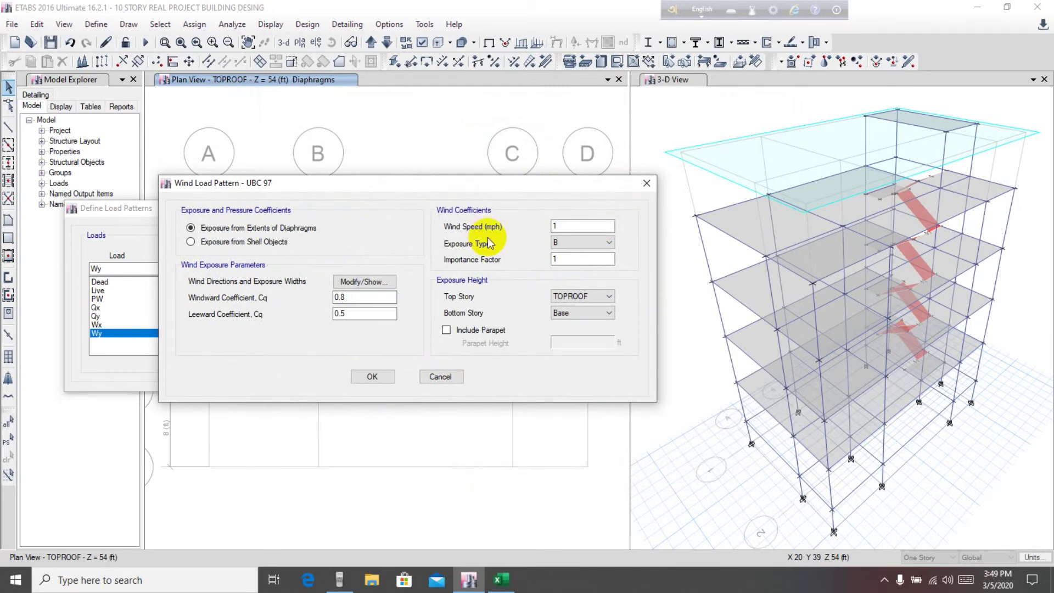
left_click(571, 243)
left_click(572, 262)
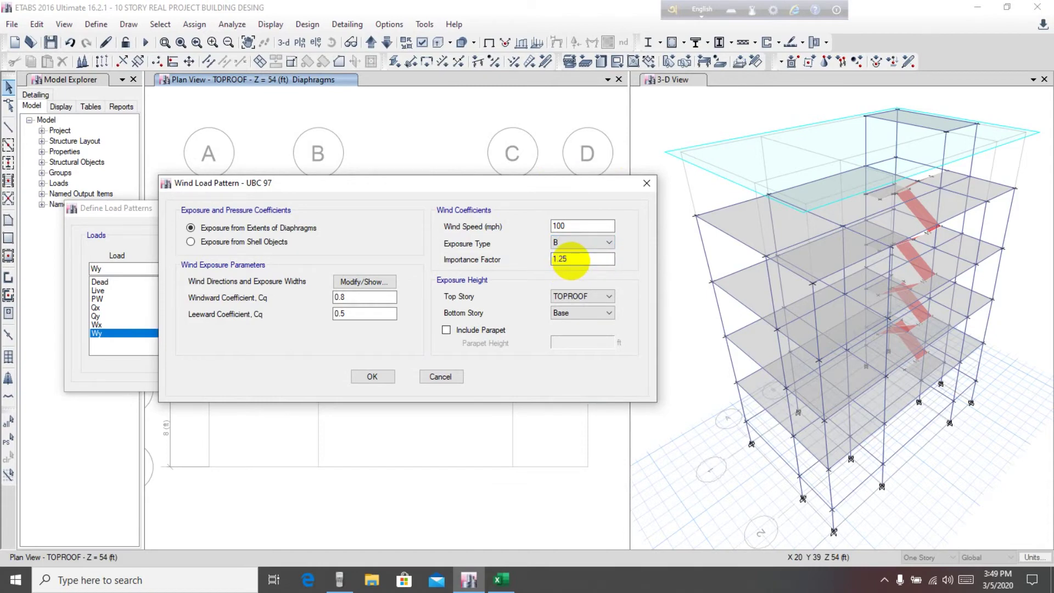
Step: Set Wy's bottom story to GB and include a parapet 4 ft high
left_click(590, 313)
left_click(565, 368)
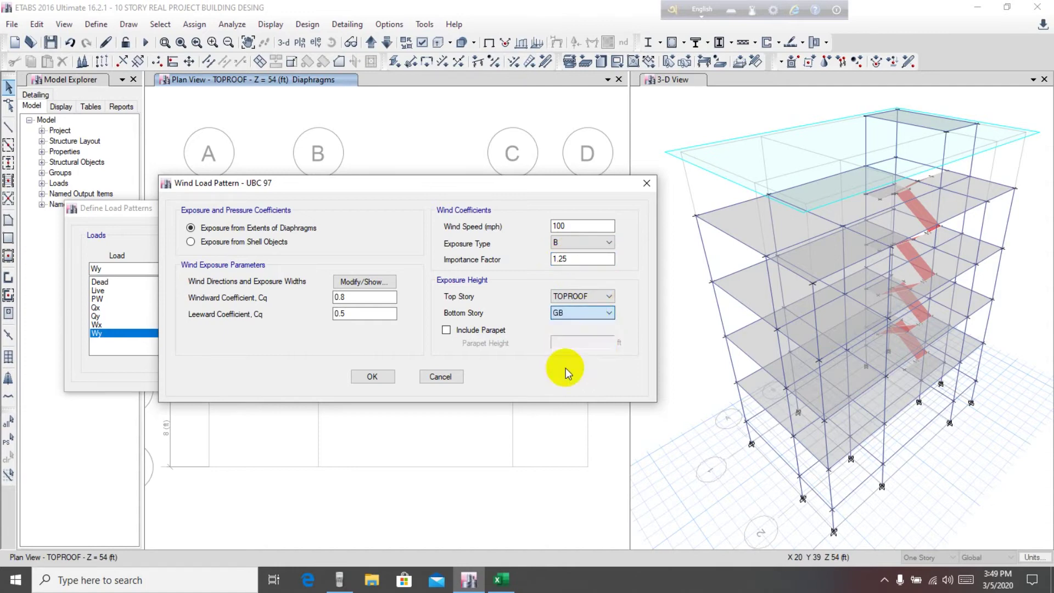
left_click(493, 330)
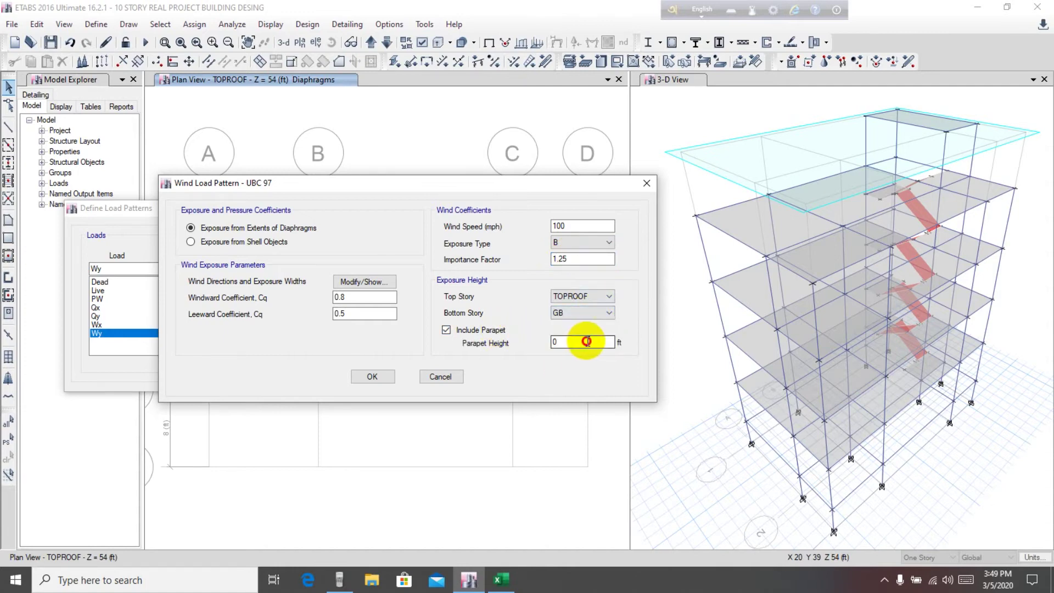
left_click_drag(587, 341, 467, 346)
type("4")
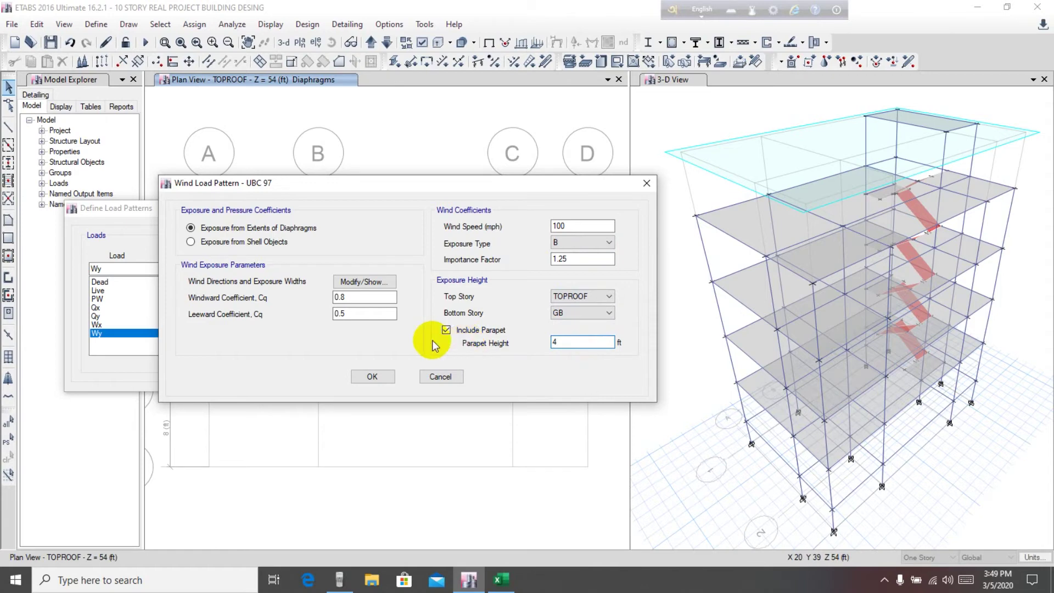
Step: Set Wy's windward coefficient Cq to 1.25 and its wind direction angle to 90 degrees
left_click_drag(393, 297, 242, 310)
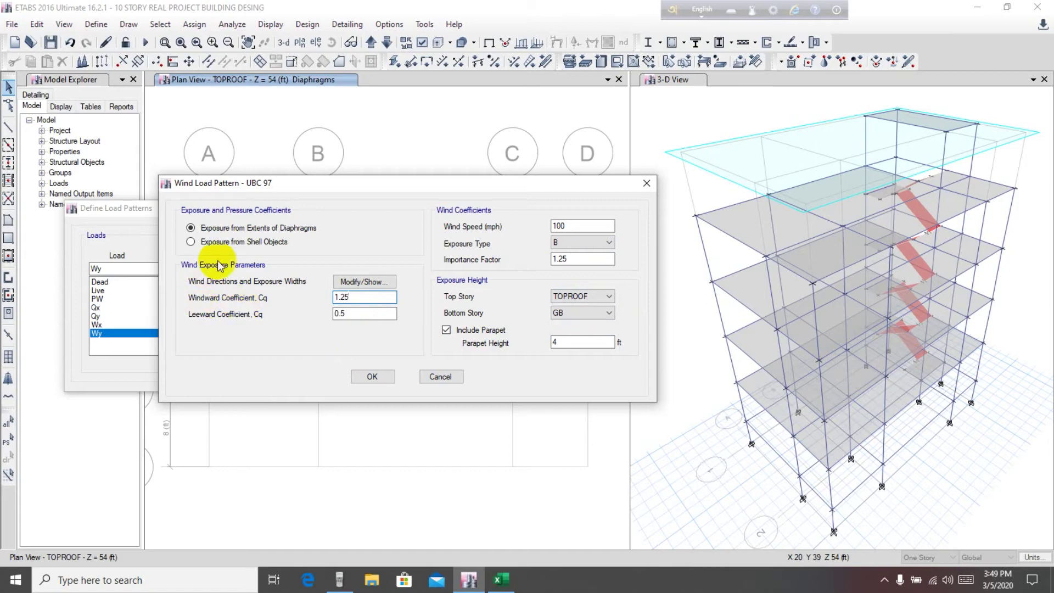
left_click(352, 280)
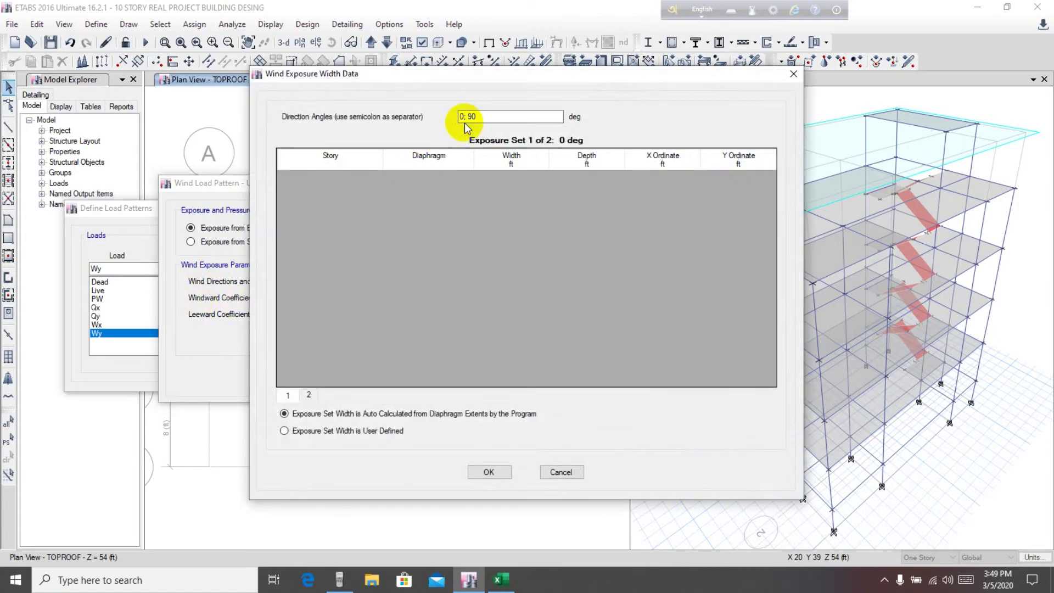
left_click(308, 394)
left_click(287, 395)
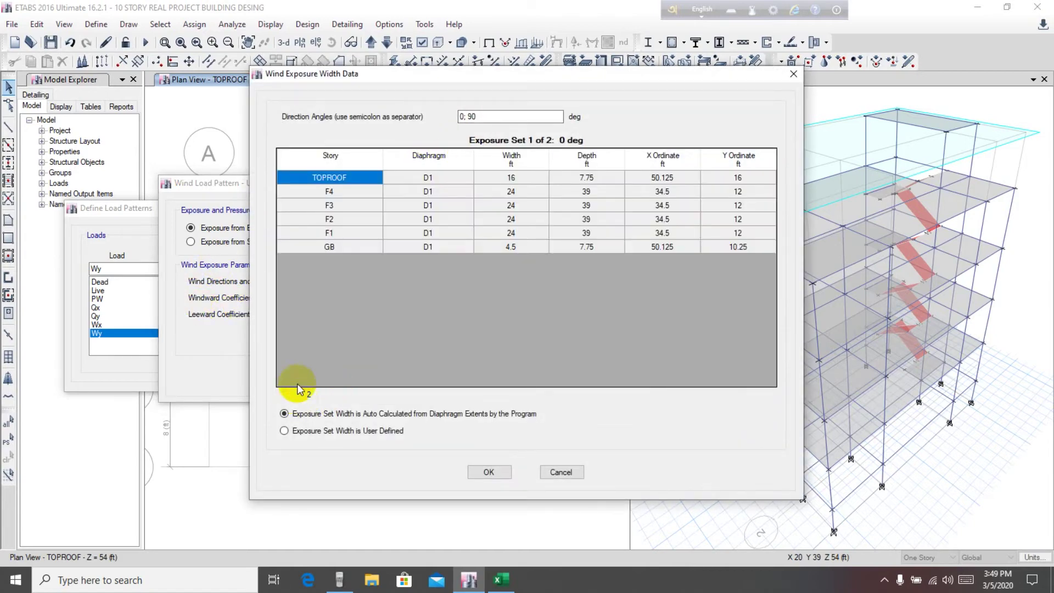
left_click_drag(468, 117, 396, 134)
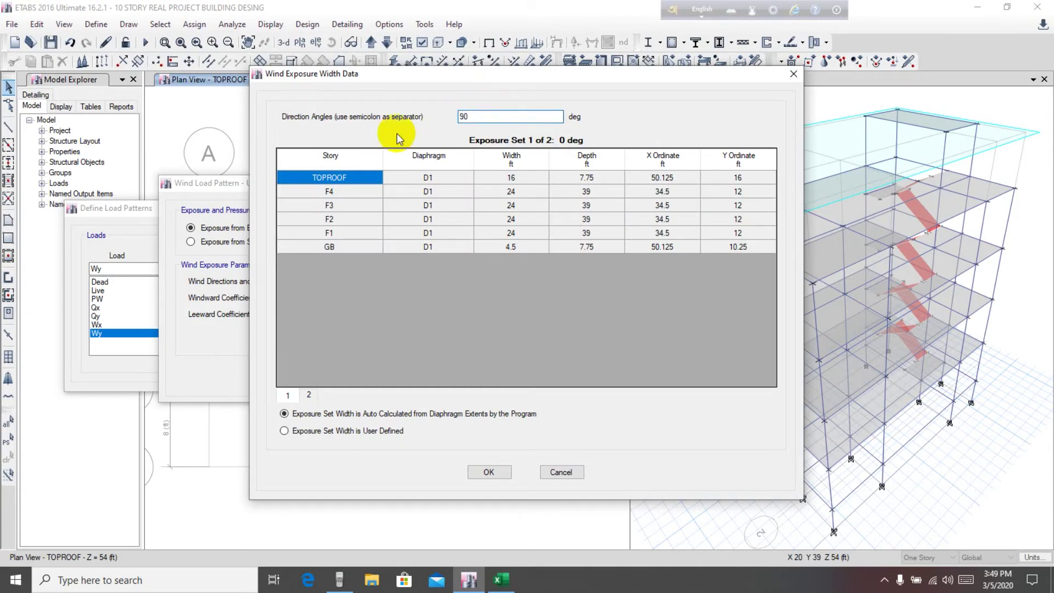
left_click_drag(527, 77, 479, 79)
left_click_drag(425, 119, 395, 120)
left_click(432, 119)
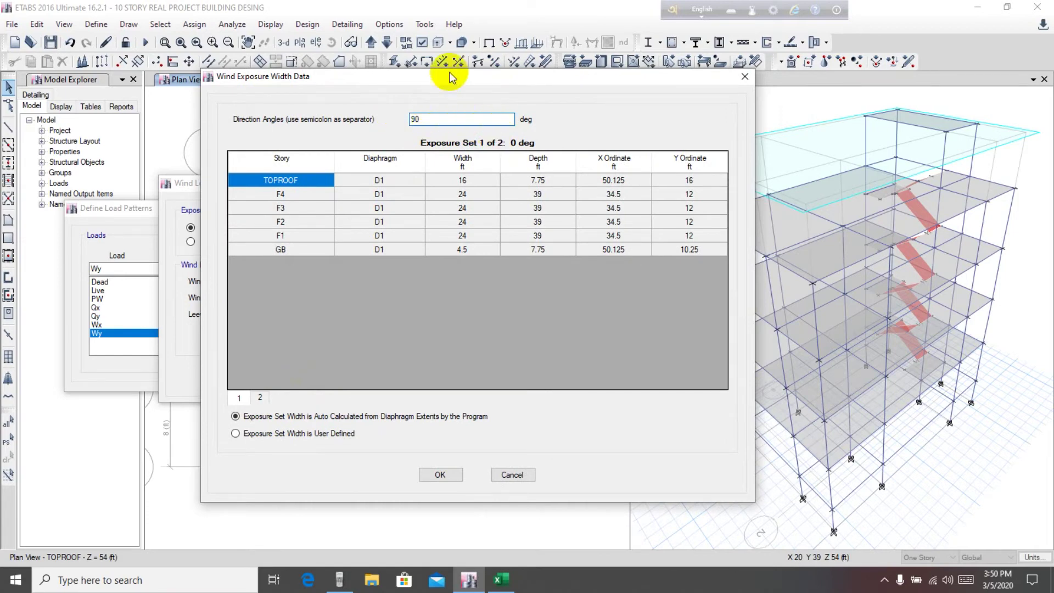
left_click_drag(449, 72, 427, 69)
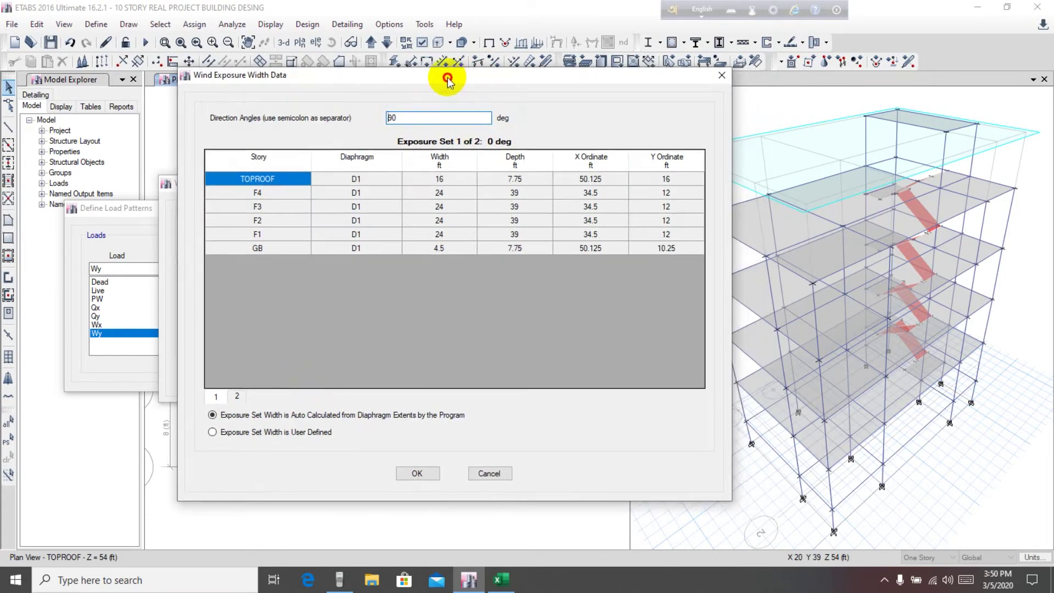
double_click(416, 122)
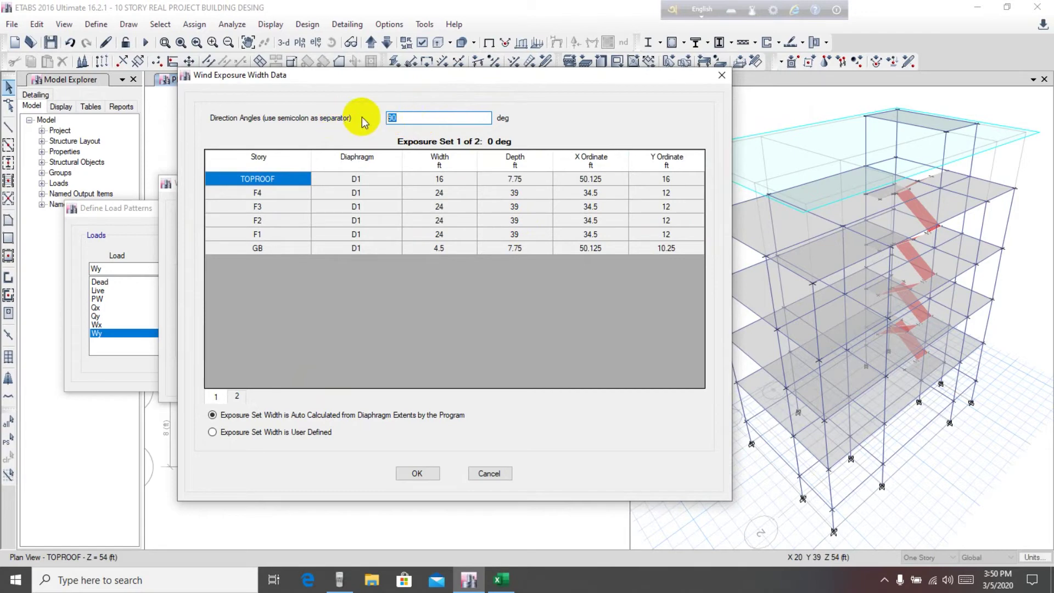
left_click(417, 476)
Step: Switch to the Excel wind load workbook and set the wind direction perpendicular to X in the Input sheet
double_click(350, 297)
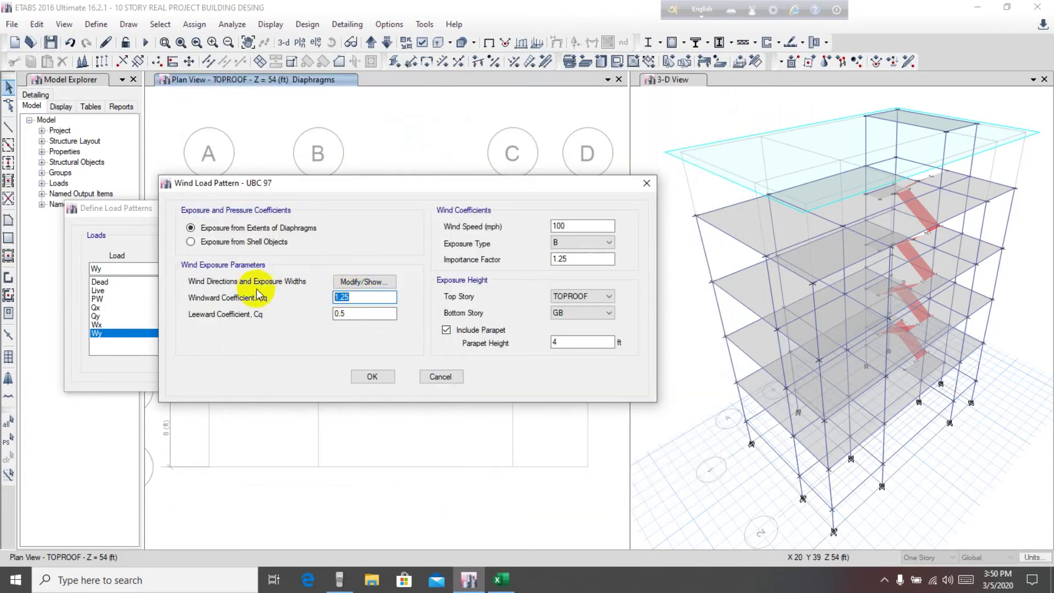
left_click(500, 579)
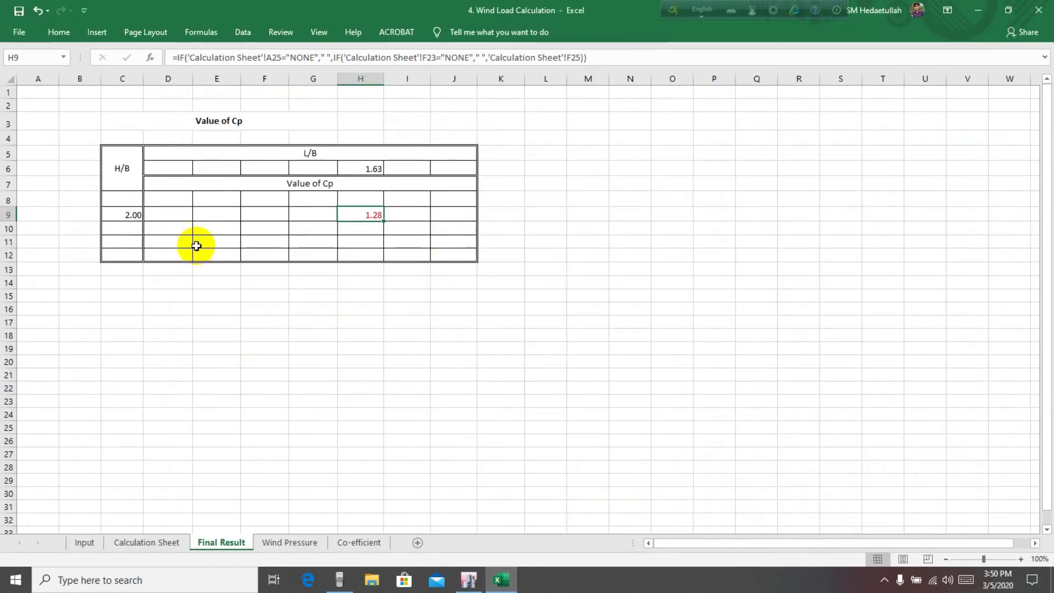
left_click(83, 542)
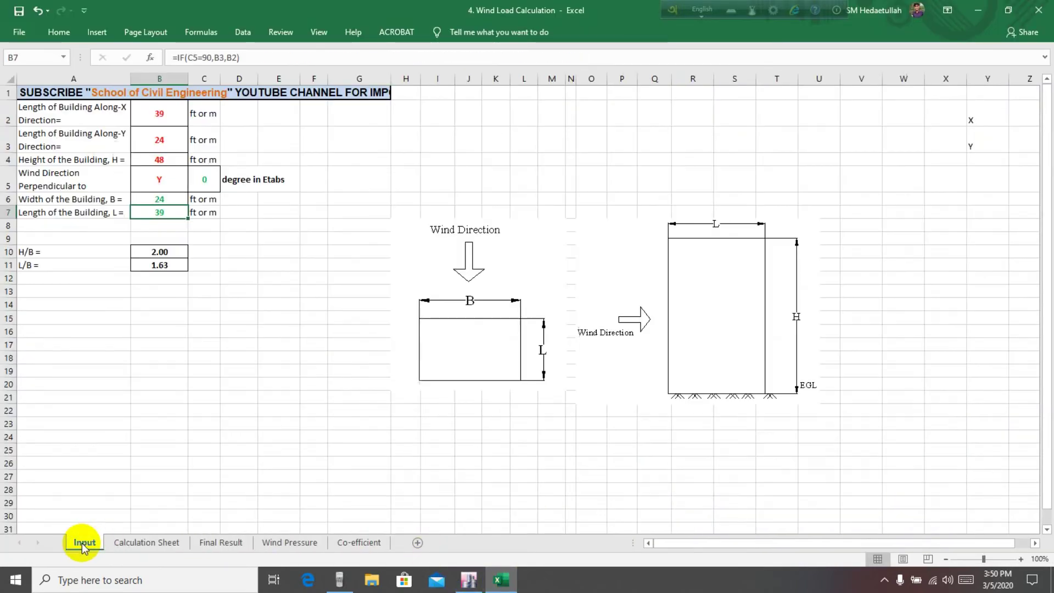
left_click(148, 188)
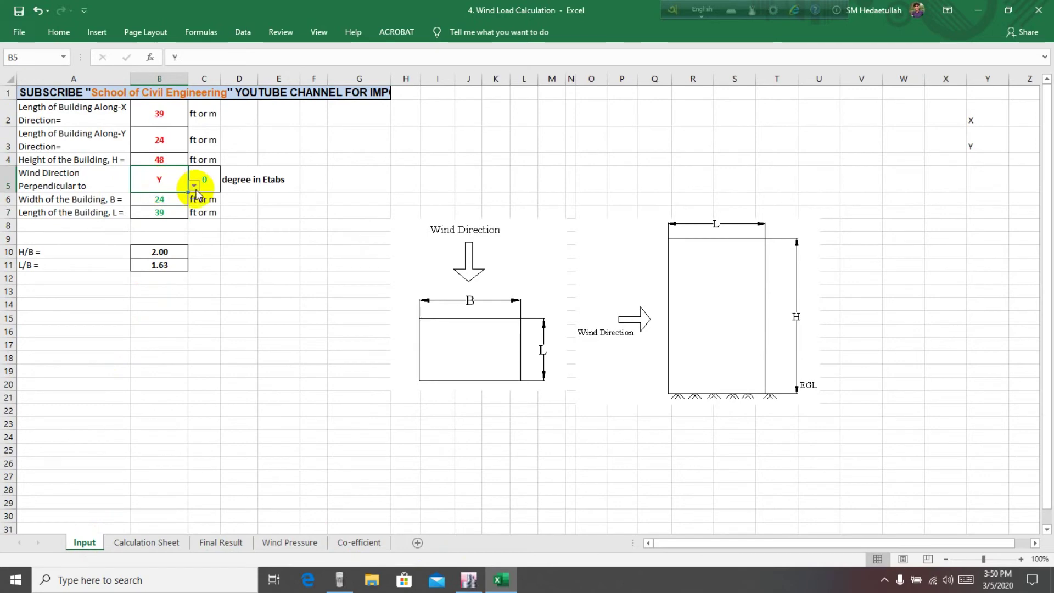
left_click(193, 186)
left_click(174, 198)
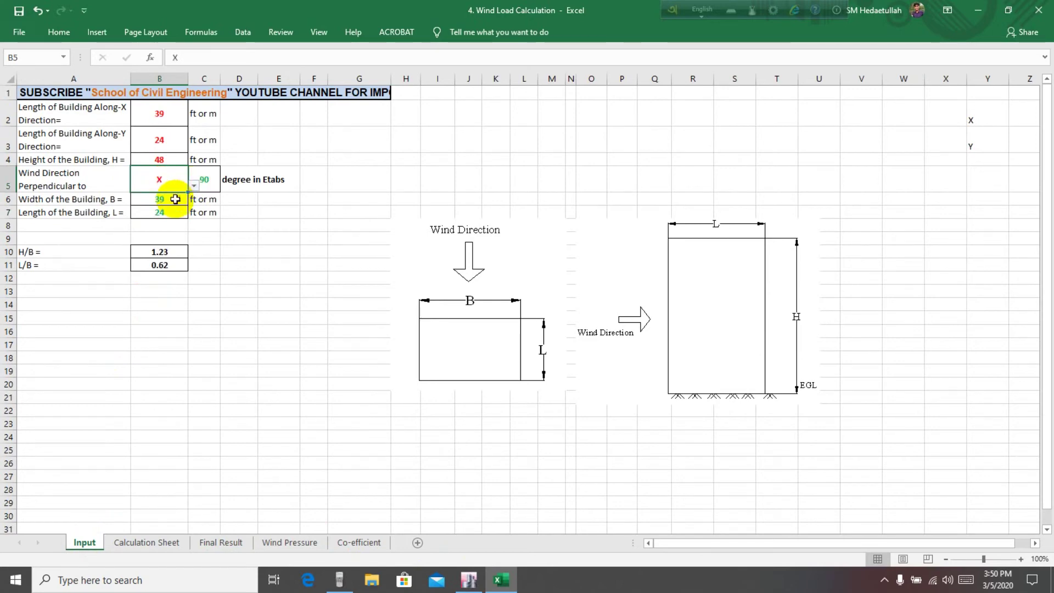
left_click(244, 265)
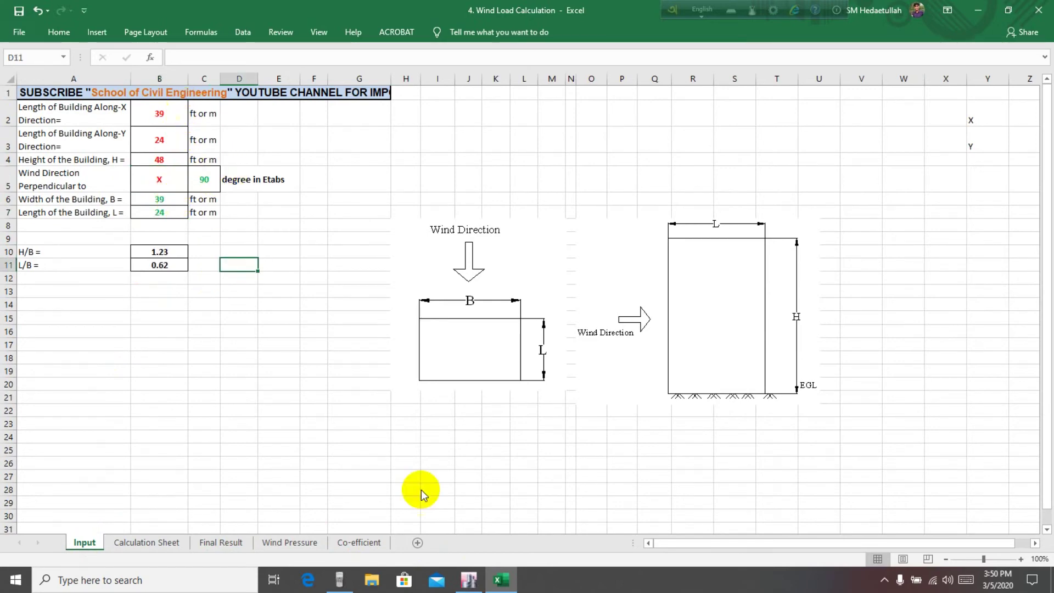
left_click(170, 180)
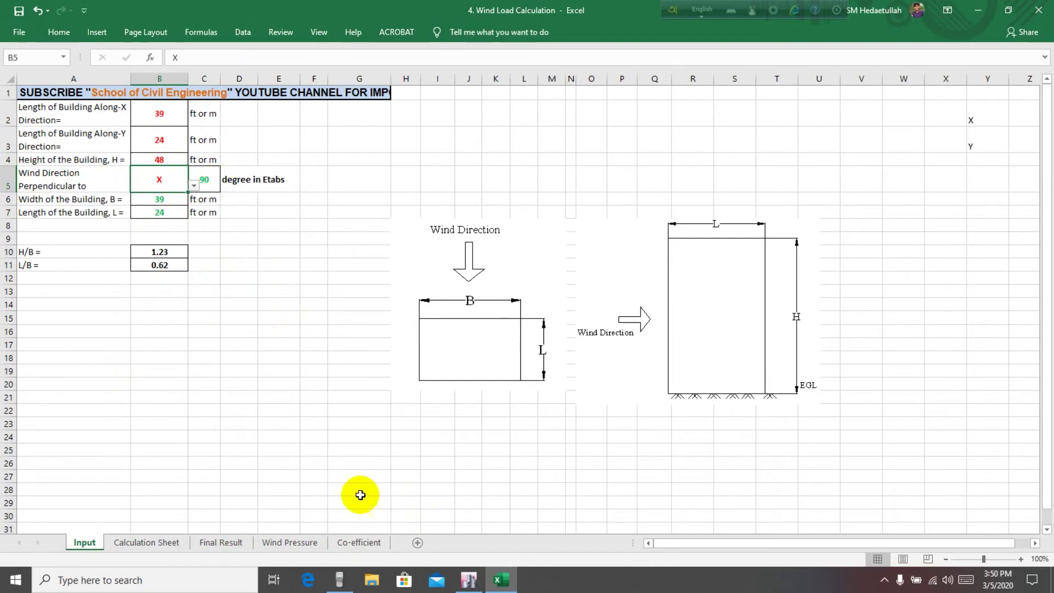
Step: Read Cp from the Final Result sheet, switch to ETABS and set Wy's windward coefficient Cq to 1.56
left_click(221, 542)
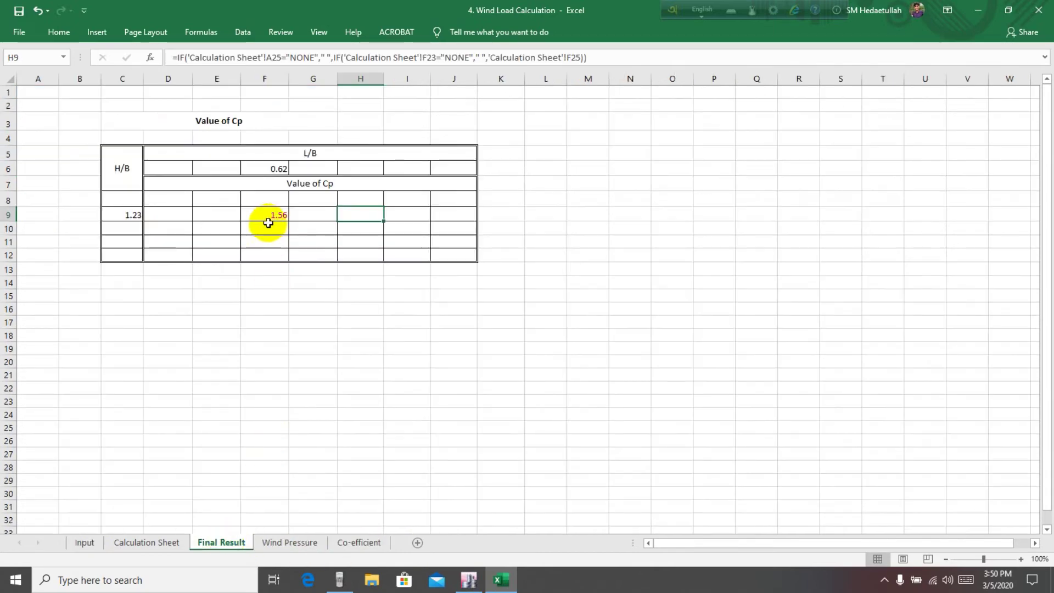
left_click(469, 581)
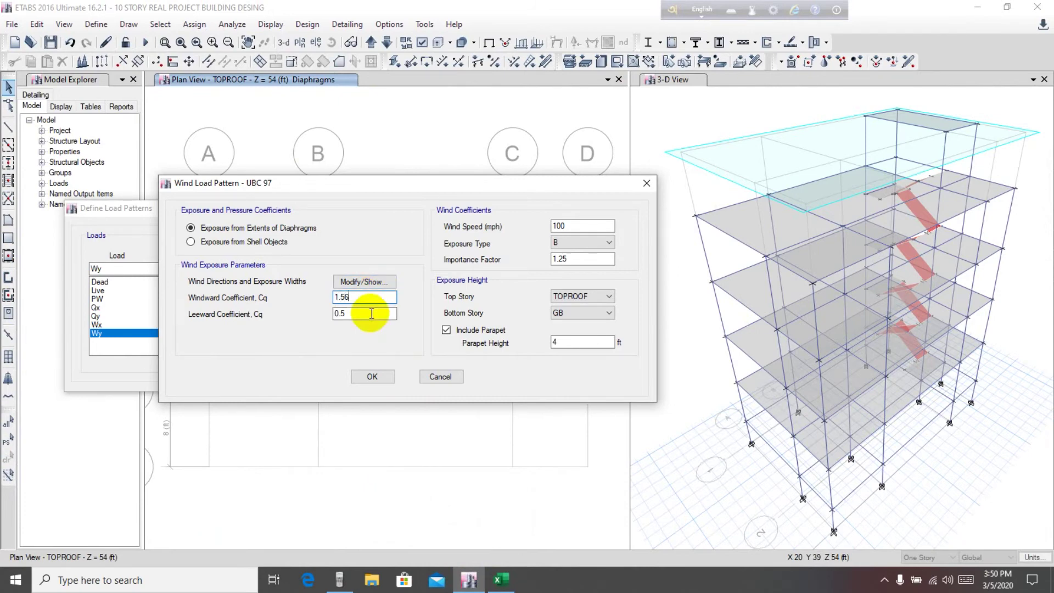
key("Tab")
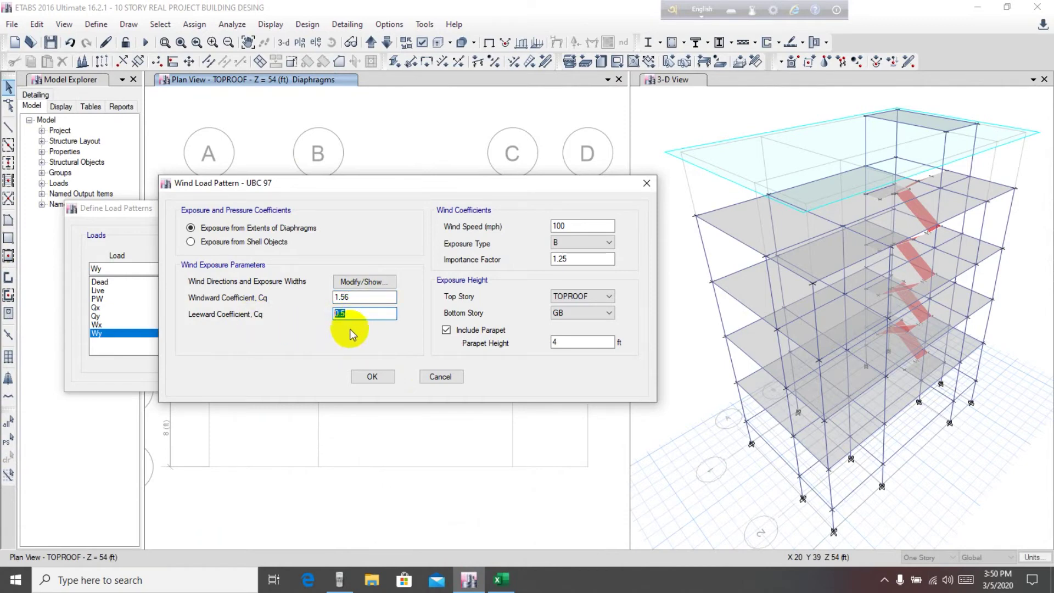
Step: Switch to the calculator and compute 1.56 × 0.4 as a decimal
left_click(340, 579)
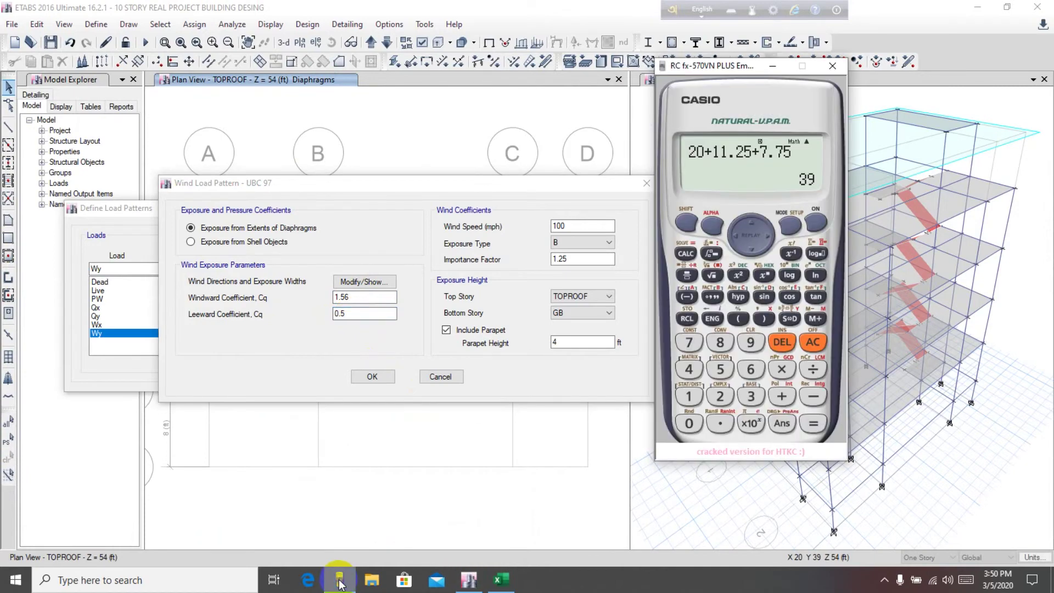
left_click(688, 396)
left_click(719, 423)
left_click(720, 368)
left_click(750, 369)
left_click(774, 372)
left_click(688, 396)
left_click(781, 343)
left_click(688, 423)
left_click(720, 423)
left_click(688, 369)
left_click(813, 423)
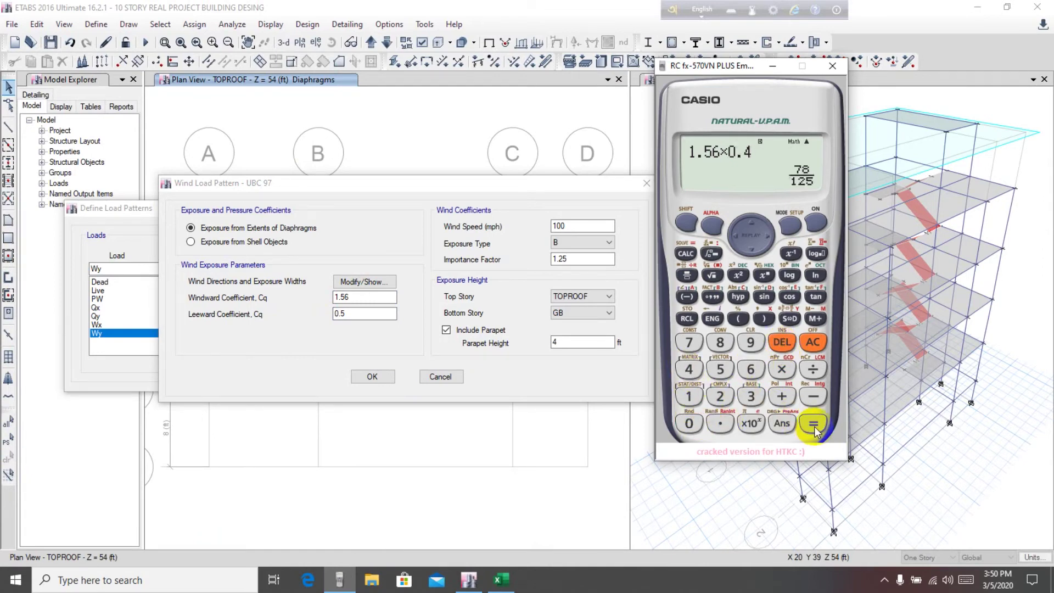
left_click(790, 321)
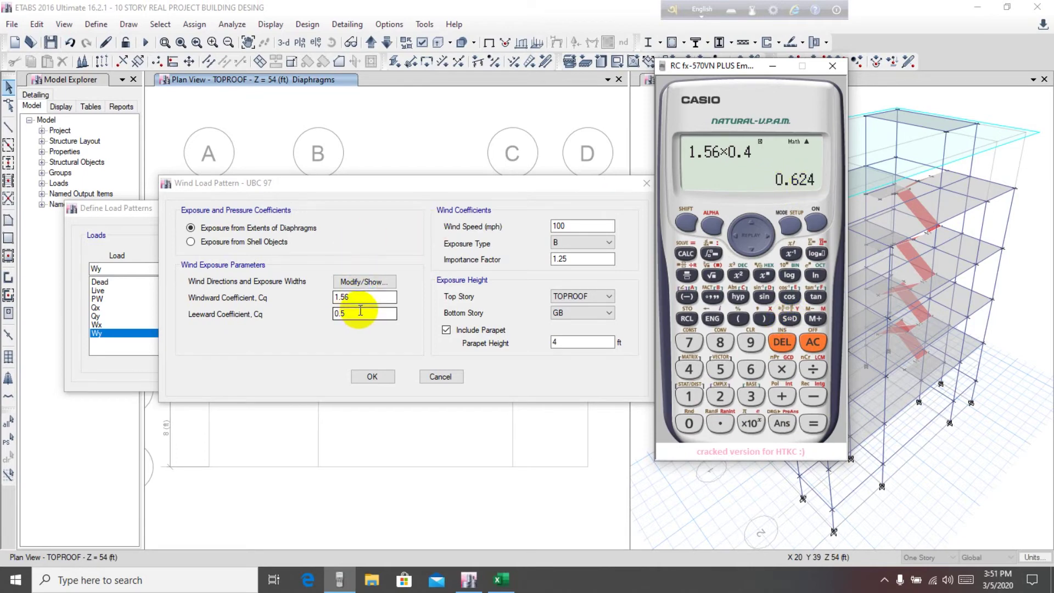
Step: Switch back to ETABS and set Wy's leeward coefficient Cq to 0.63
left_click_drag(360, 314, 300, 322)
type("0")
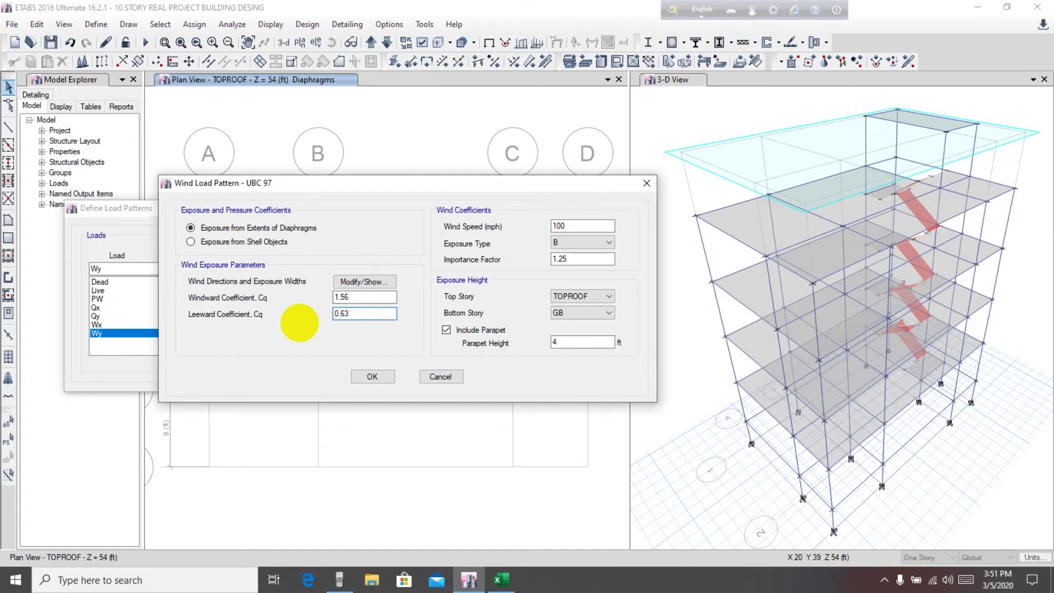
left_click_drag(405, 185, 416, 185)
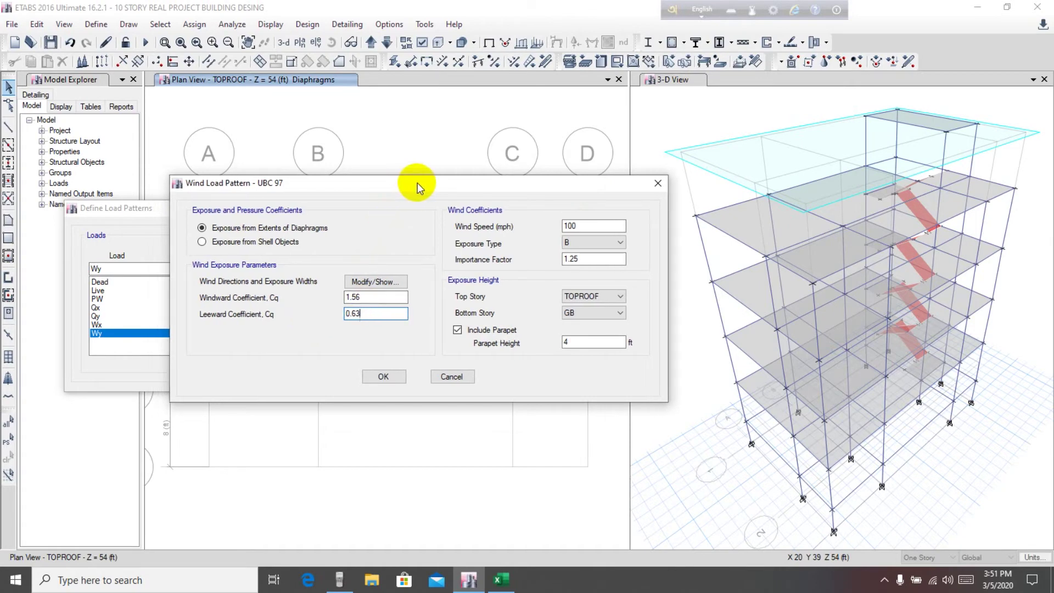
Step: Check Wy's wind exposure widths for the 90 degree direction and accept the wind load and load pattern definitions
left_click(376, 281)
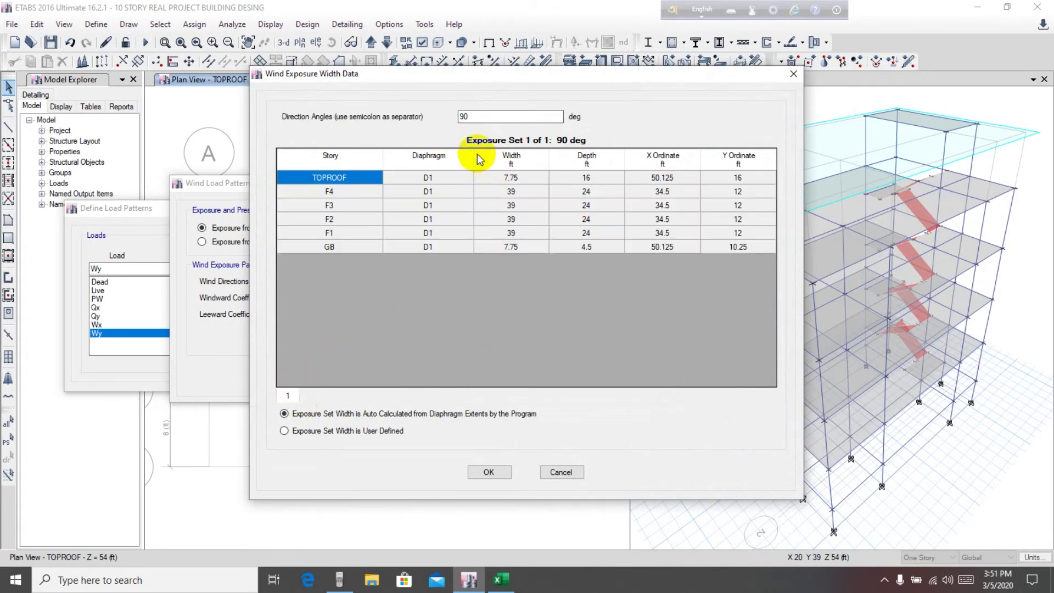
left_click(490, 473)
left_click(374, 378)
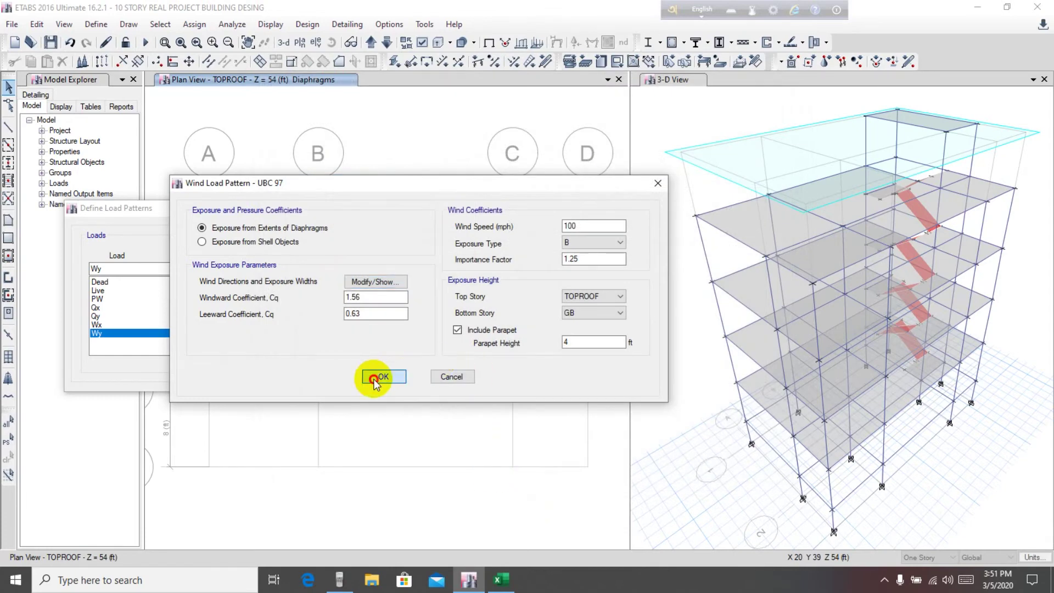
left_click_drag(300, 214, 346, 212)
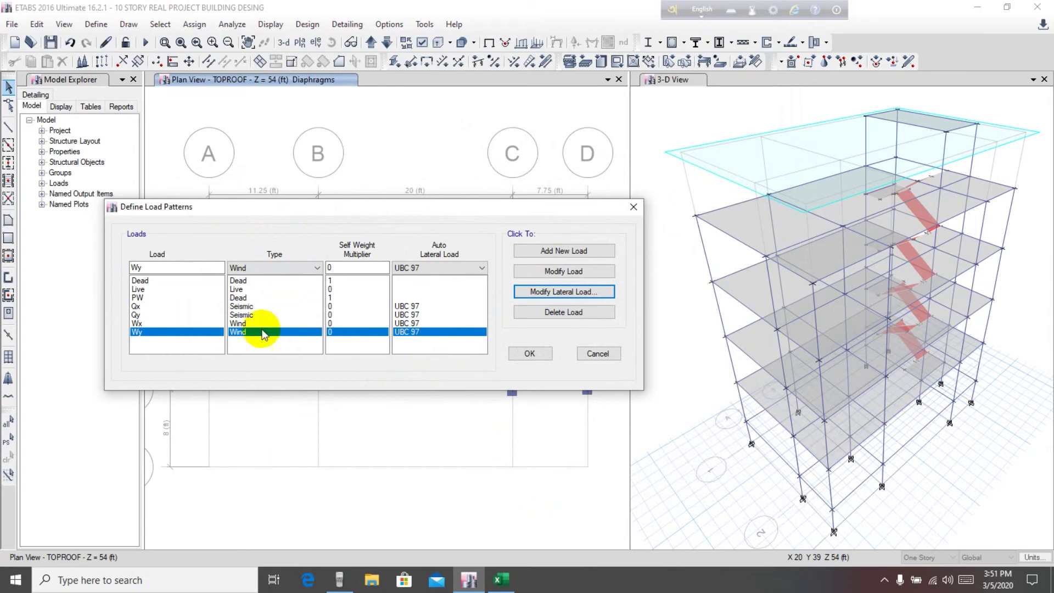
left_click(244, 324)
left_click(247, 332)
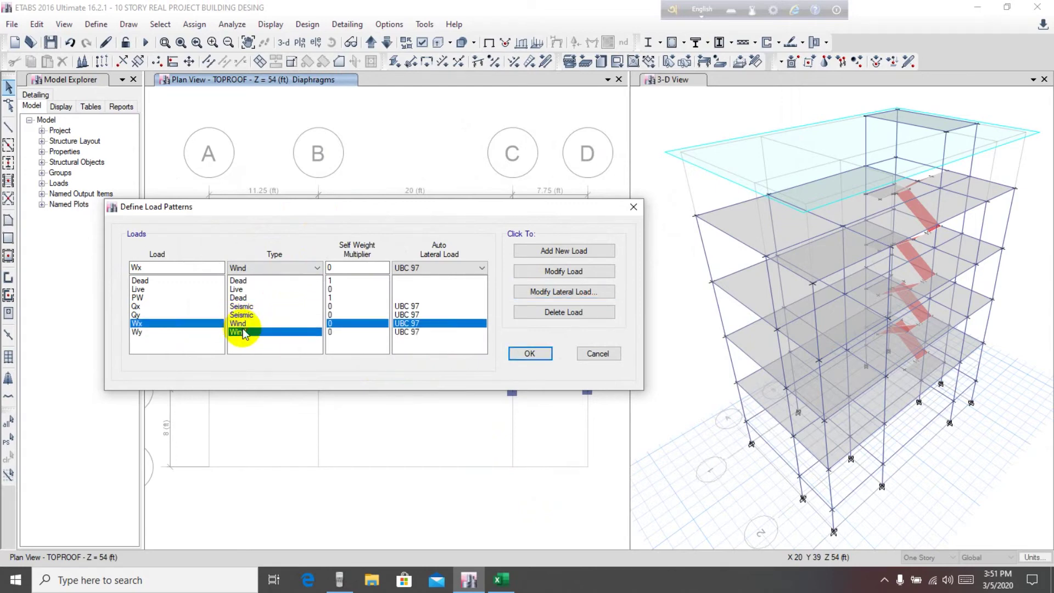
left_click(529, 354)
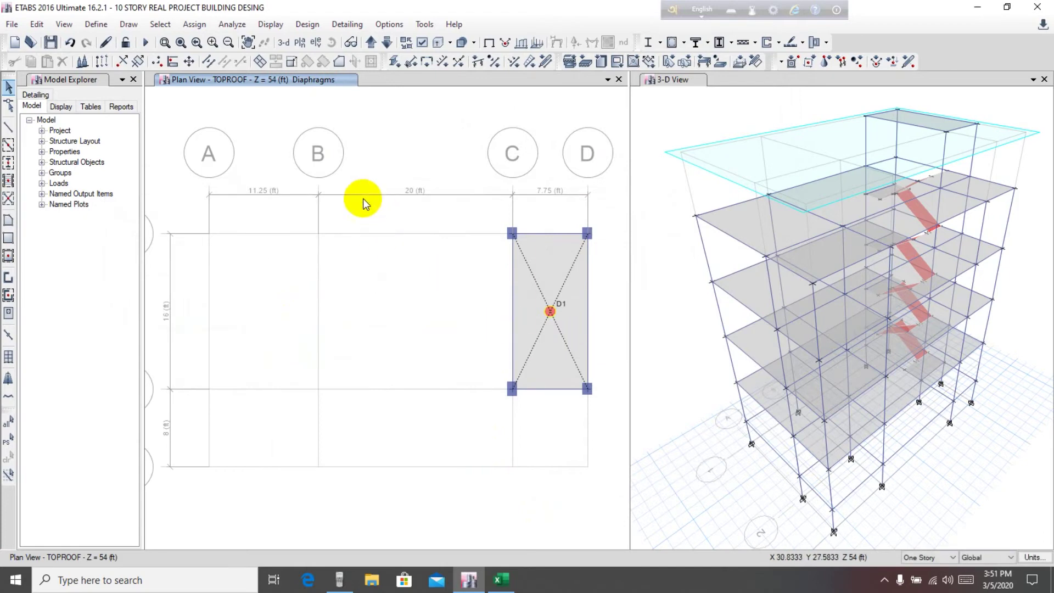
Step: Open the definitions of the model's load cases
left_click(96, 24)
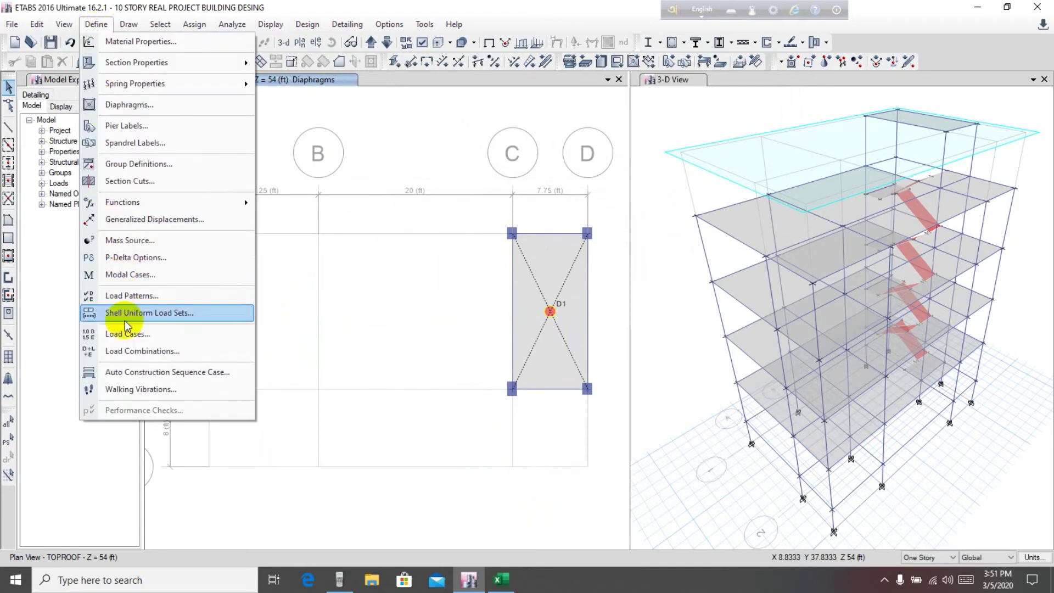
left_click(136, 334)
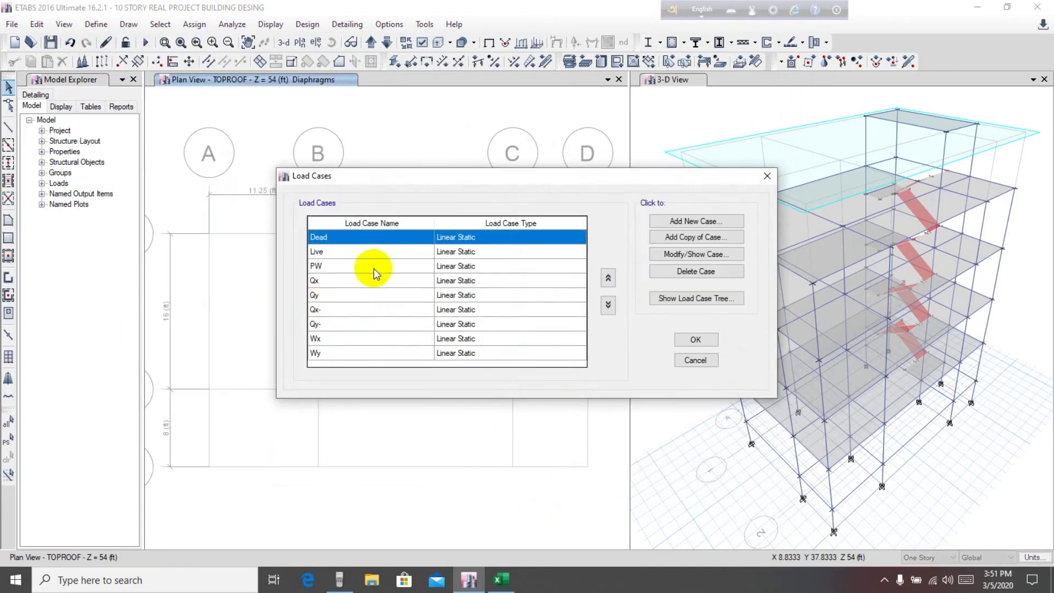
left_click_drag(398, 175, 247, 137)
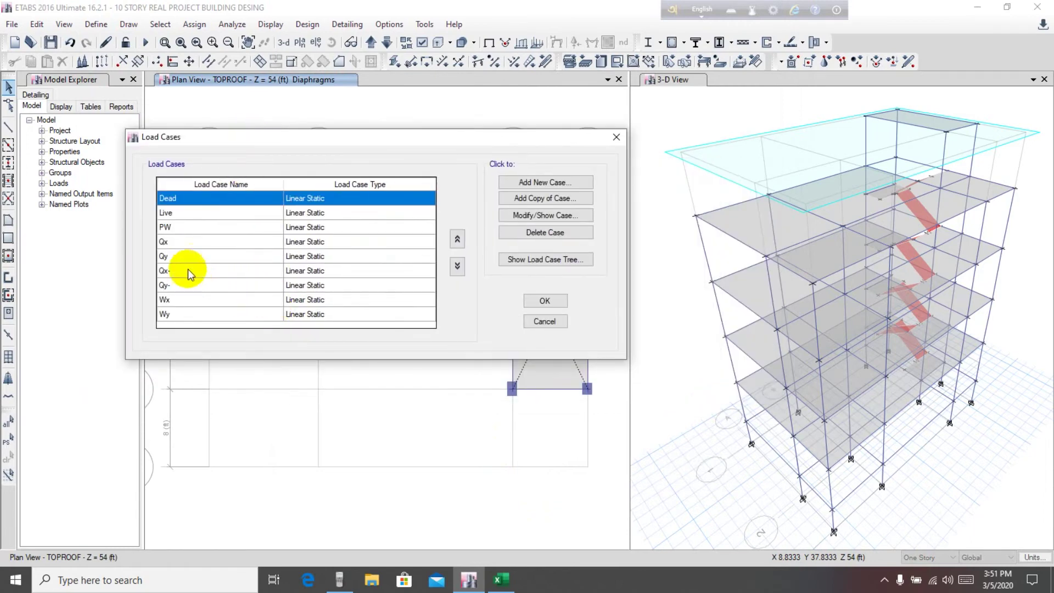
Step: Examine the load case list, comparing the seismic cases Qx, Qx- and Qy- with the wind cases Wx and Wy
left_click(177, 248)
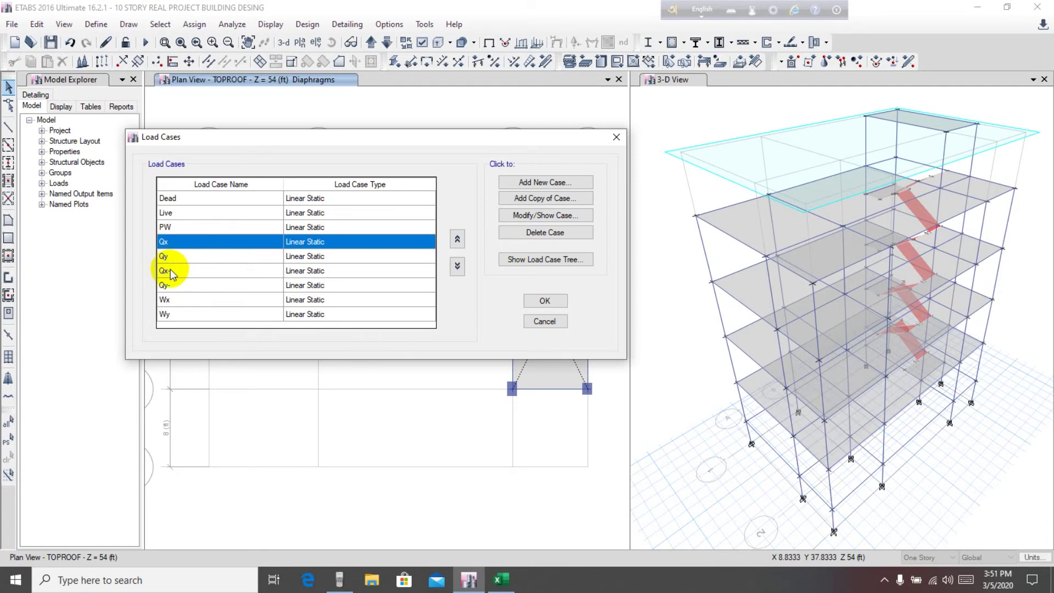
left_click(174, 271)
left_click(175, 287)
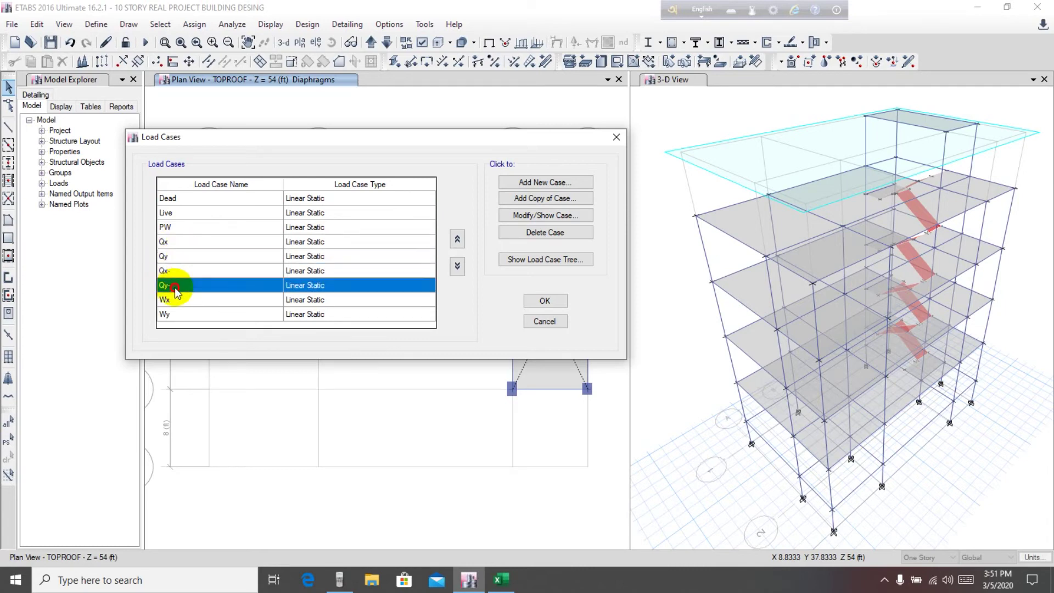
left_click(191, 300)
left_click(201, 313)
left_click(206, 297)
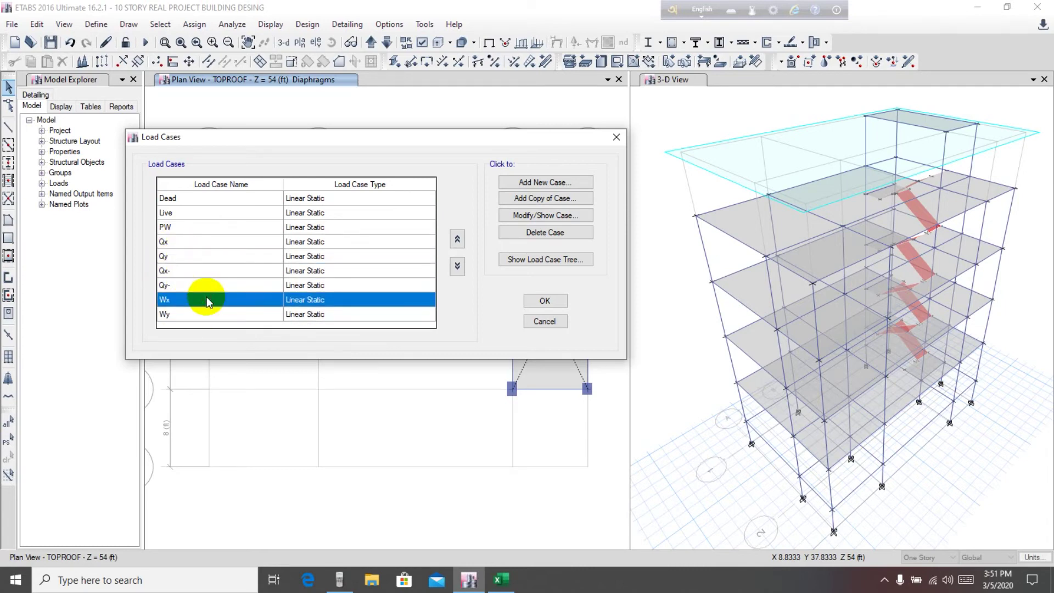
left_click(209, 310)
left_click(195, 300)
left_click(222, 312)
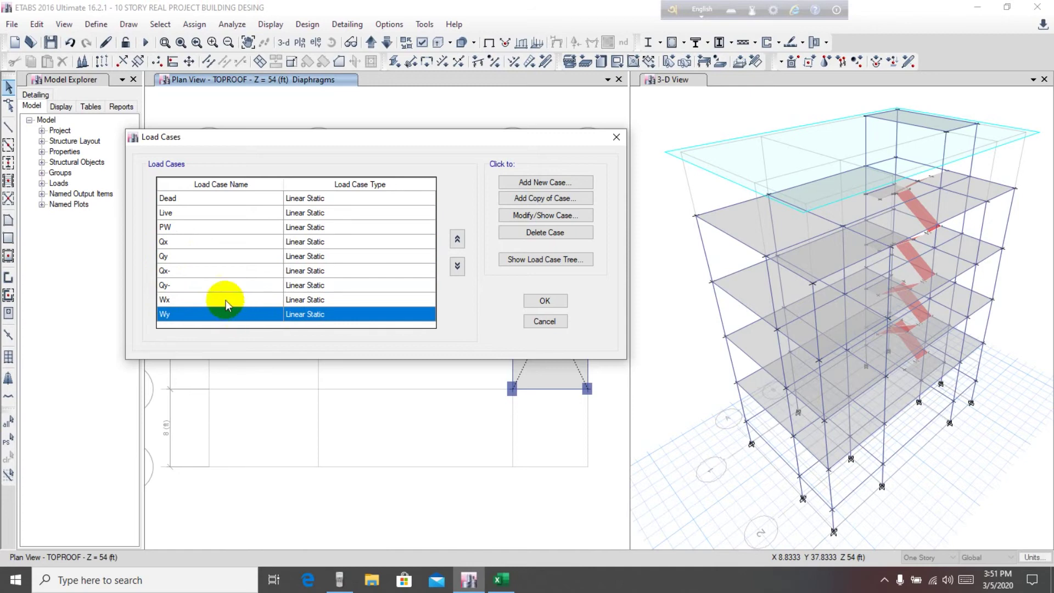
left_click(225, 299)
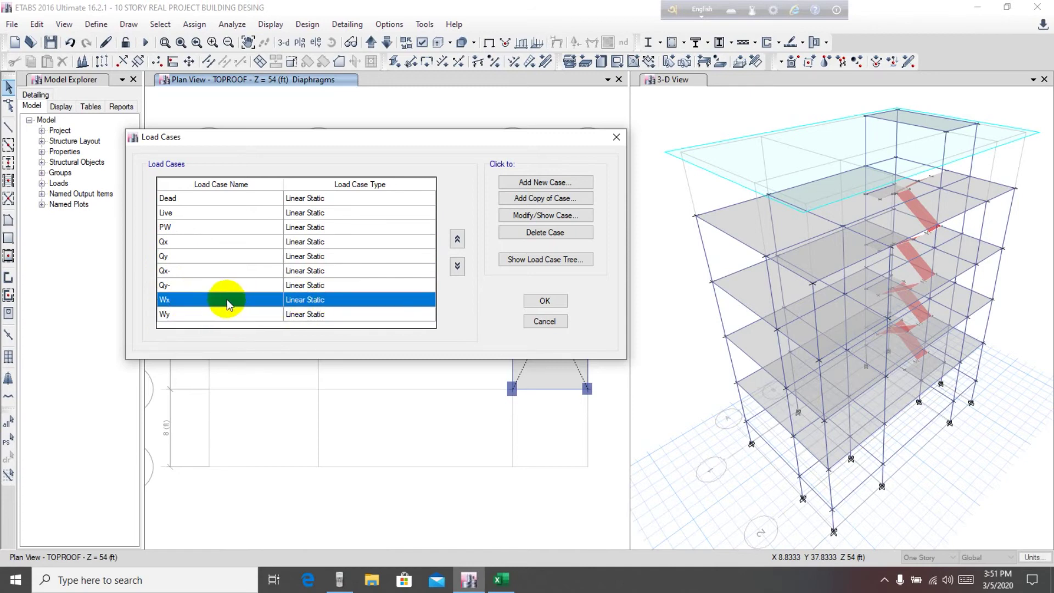
left_click(166, 270)
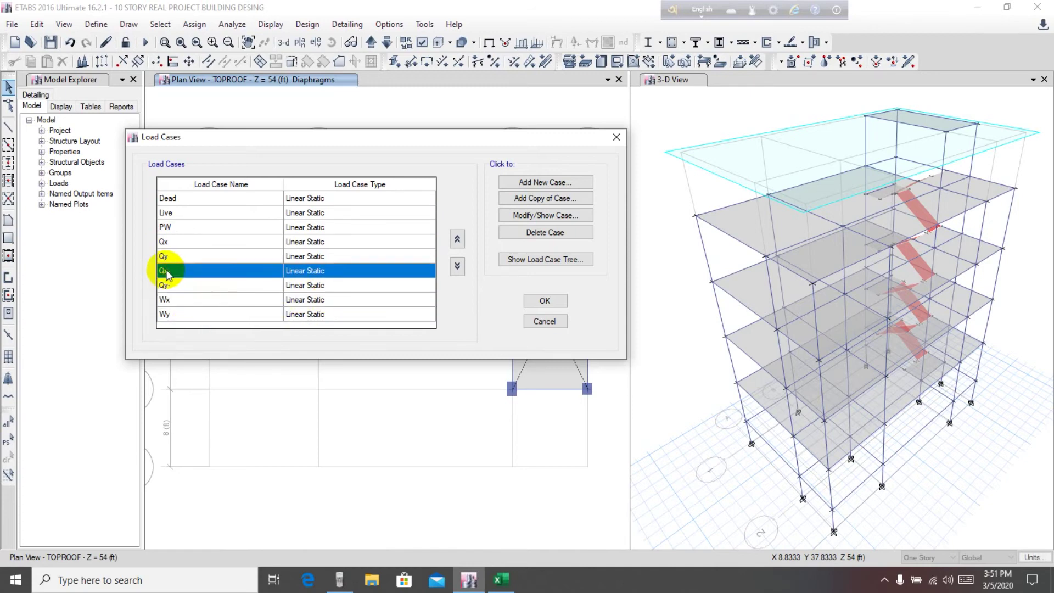
left_click(177, 242)
left_click(170, 270)
Step: Add a copy of load case Wx named Wx- with a scale factor of -1
left_click(183, 299)
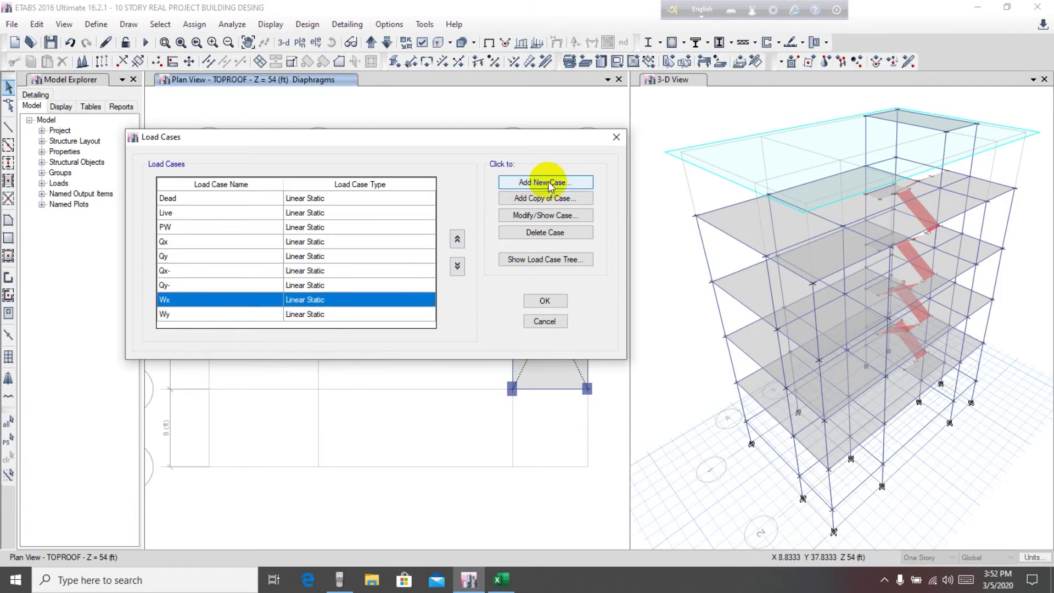
left_click(536, 202)
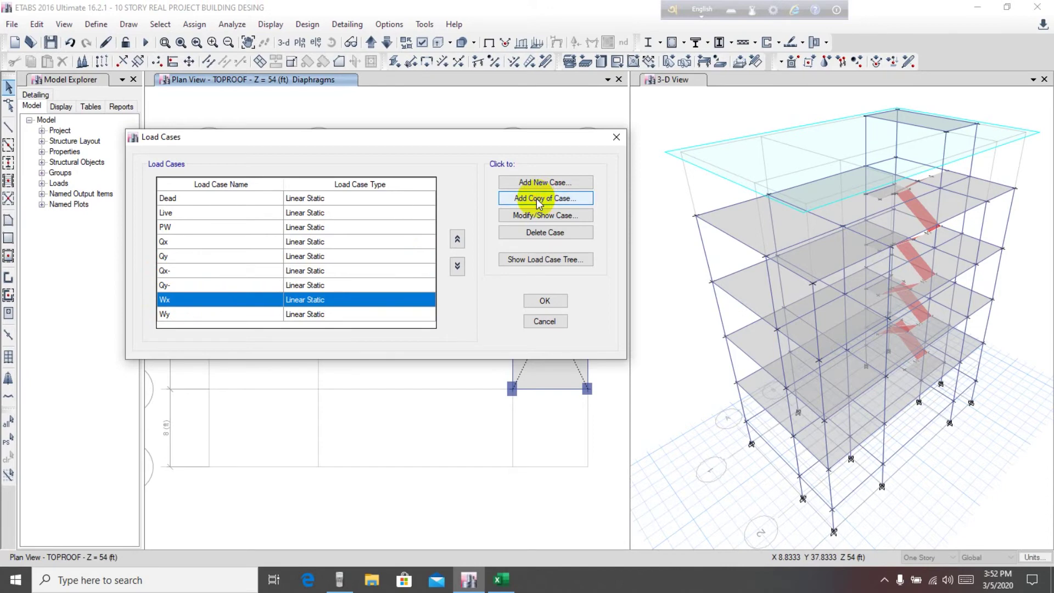
left_click_drag(559, 61, 514, 65)
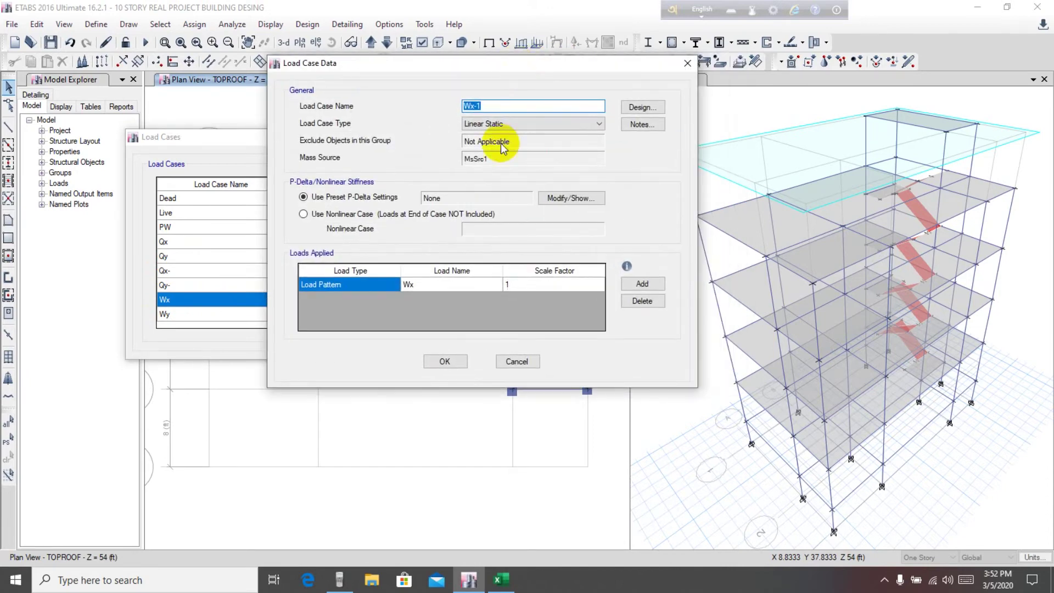
left_click(512, 283)
left_click(511, 283)
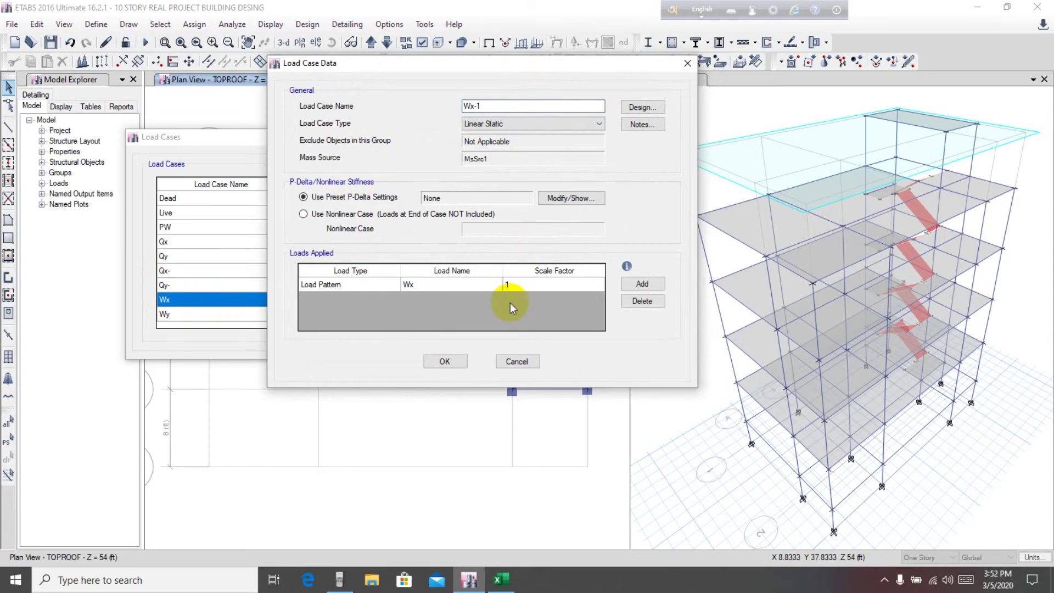
type("-")
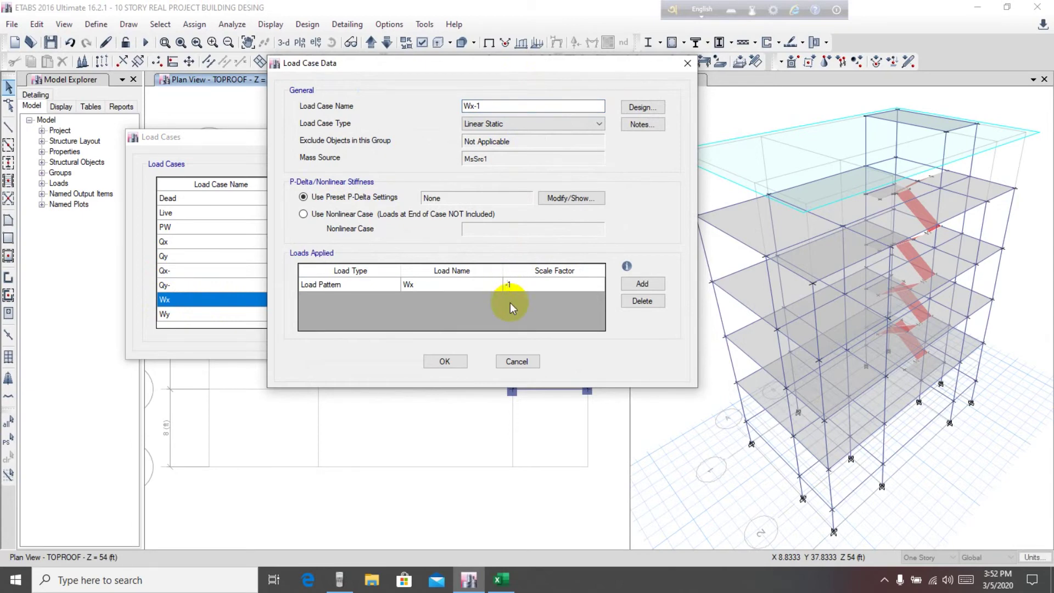
left_click(526, 106)
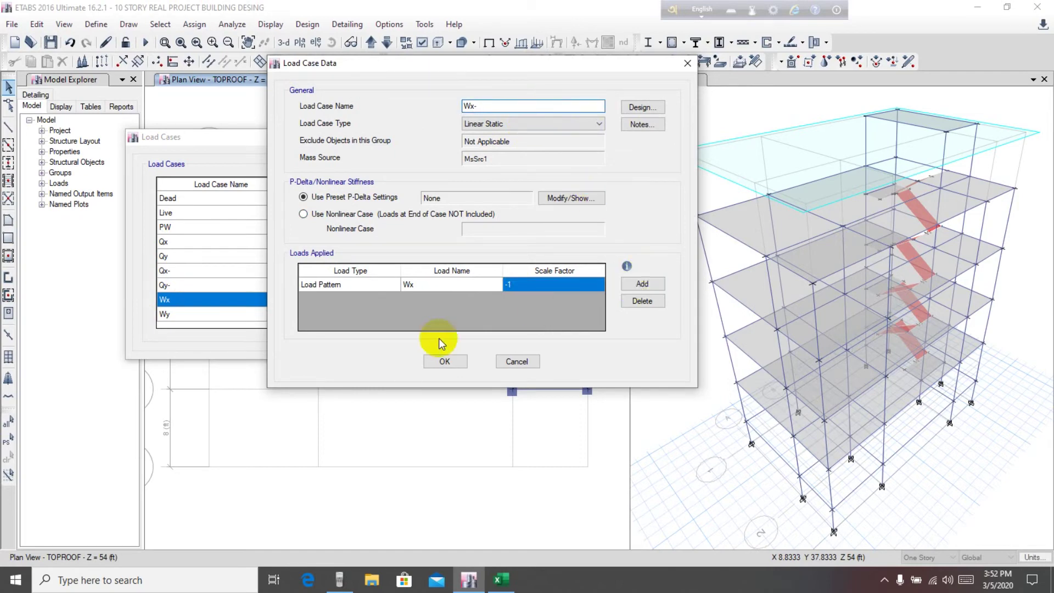
left_click(451, 361)
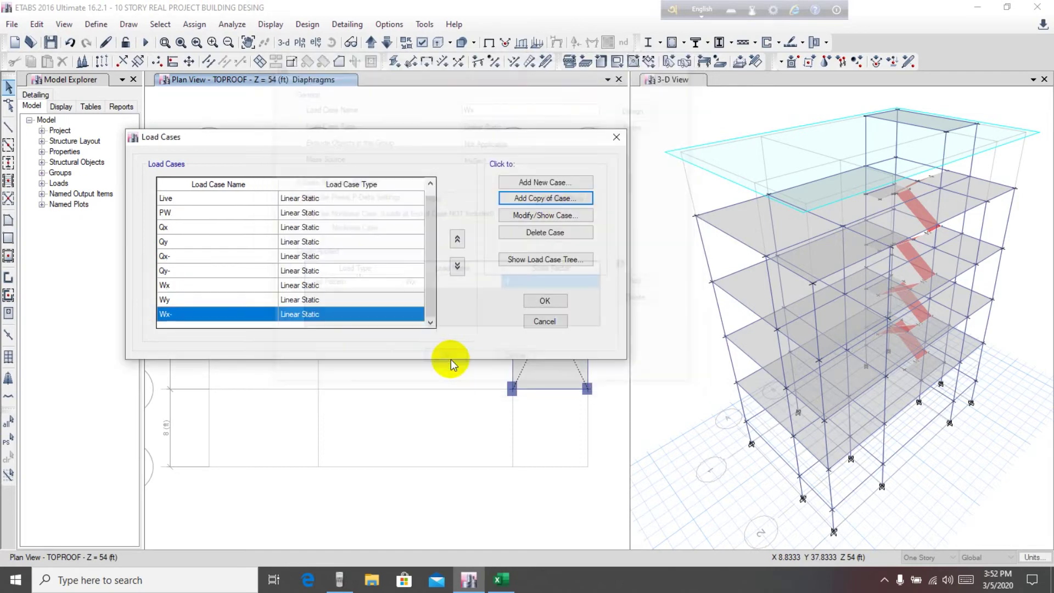
Step: Add a copy of load case Wy named Wy- with a scale factor of -1
left_click(172, 301)
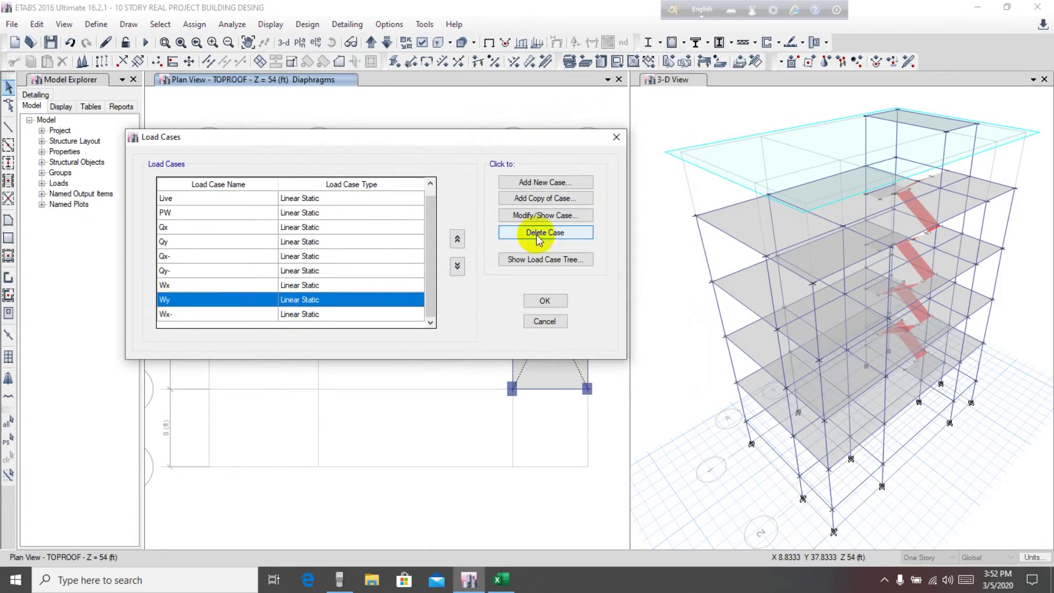
left_click(527, 198)
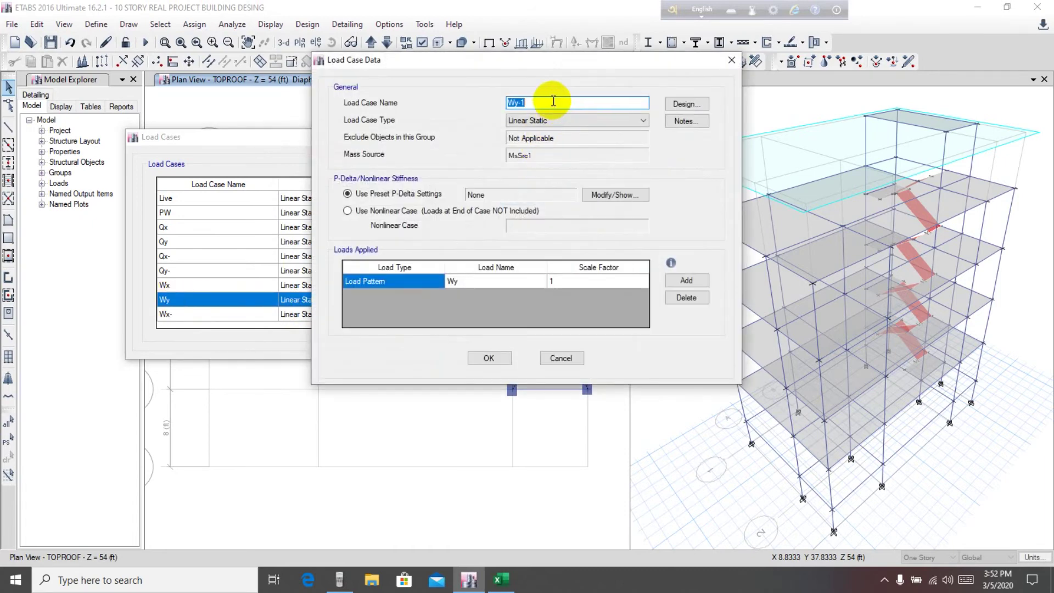
left_click(561, 281)
left_click(553, 281)
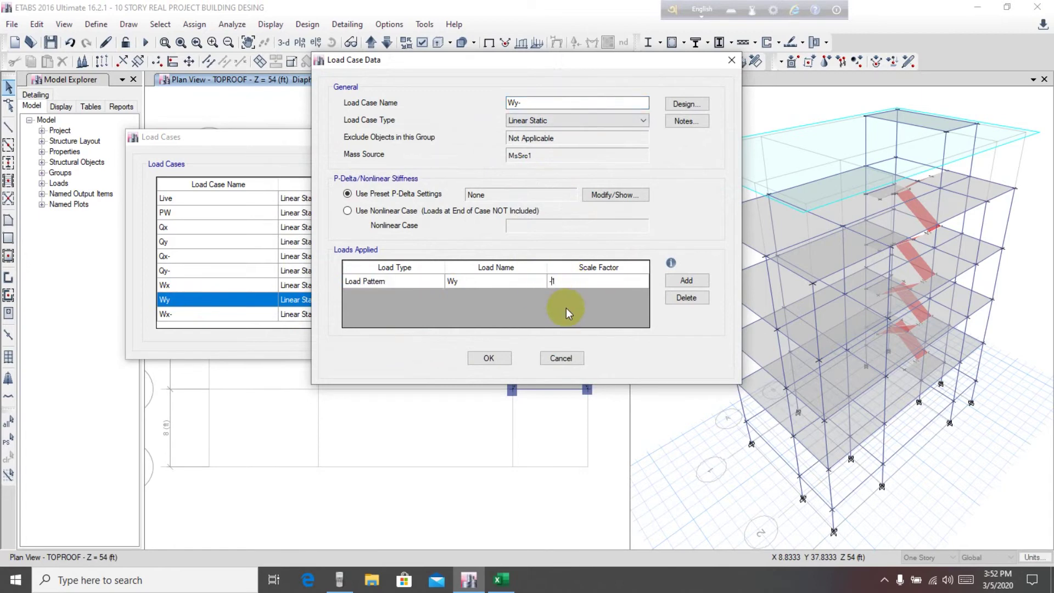
left_click(487, 360)
Step: Review the complete load case list and accept the load case definitions
scroll(328, 278, "up", 1)
scroll(295, 268, "down", 1)
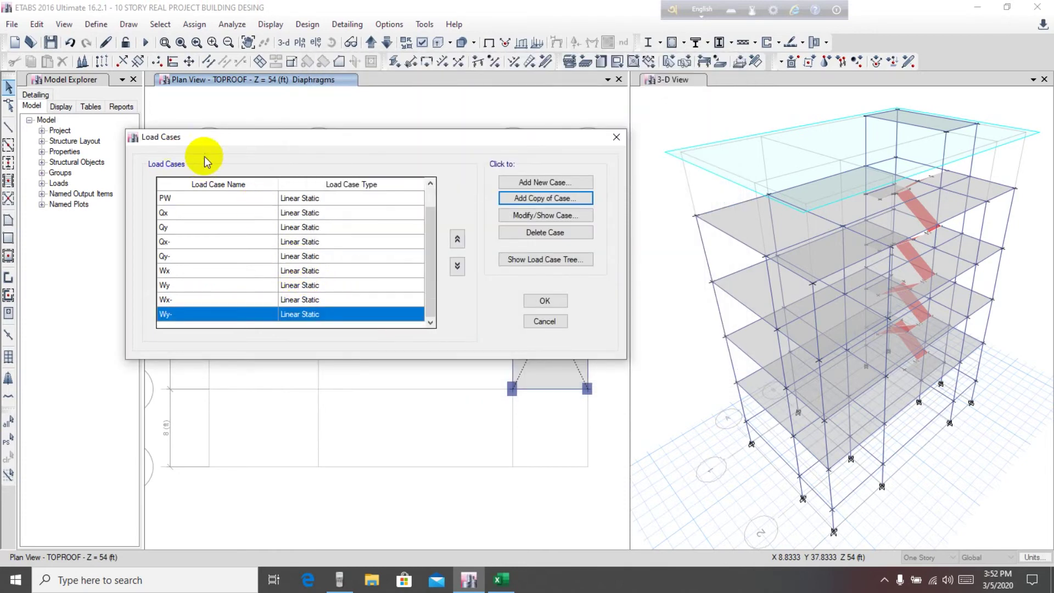
left_click_drag(325, 134, 321, 111)
scroll(303, 280, "up", 1)
scroll(286, 268, "down", 1)
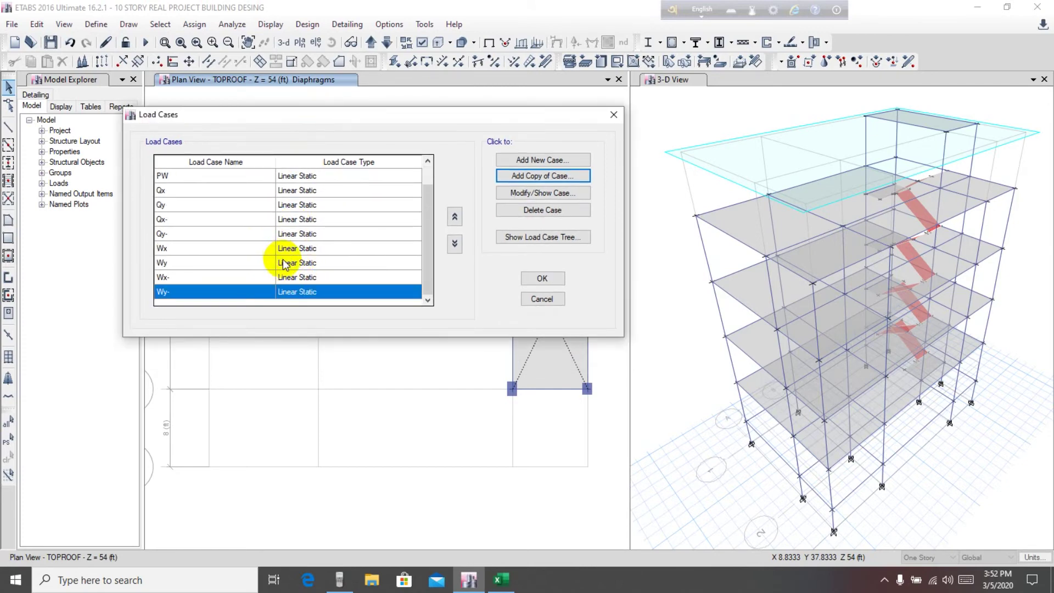
left_click(541, 281)
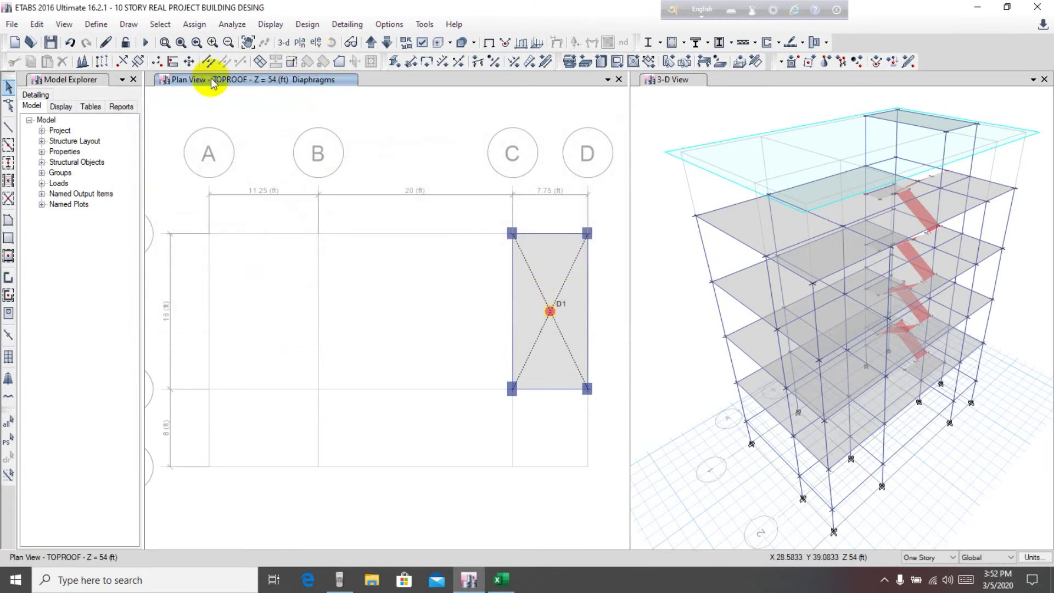
Step: Delete all existing load combinations, from DSlbU1 through UDCon30
left_click(96, 25)
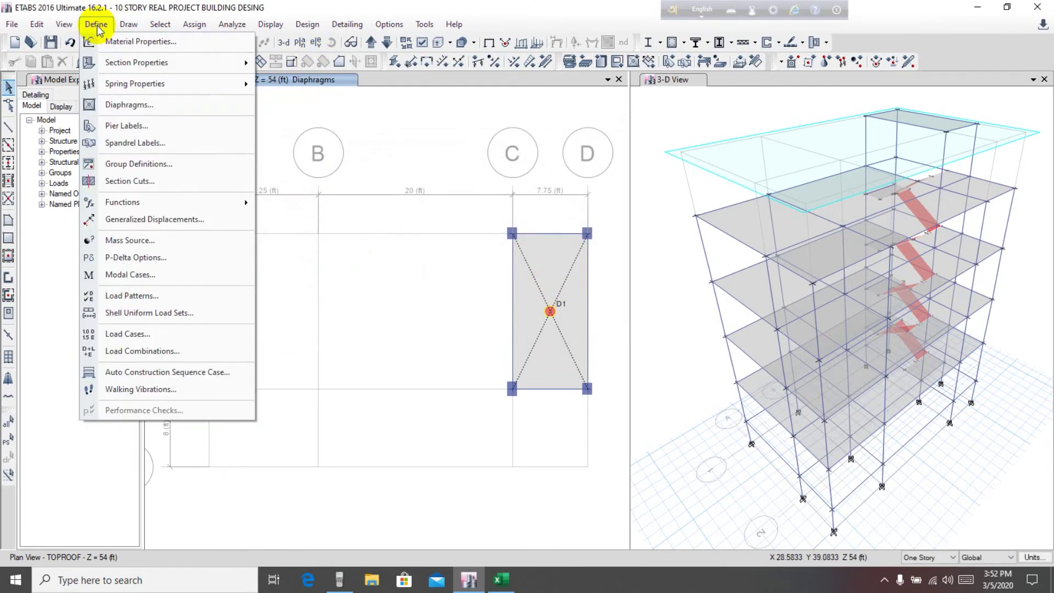
left_click(146, 351)
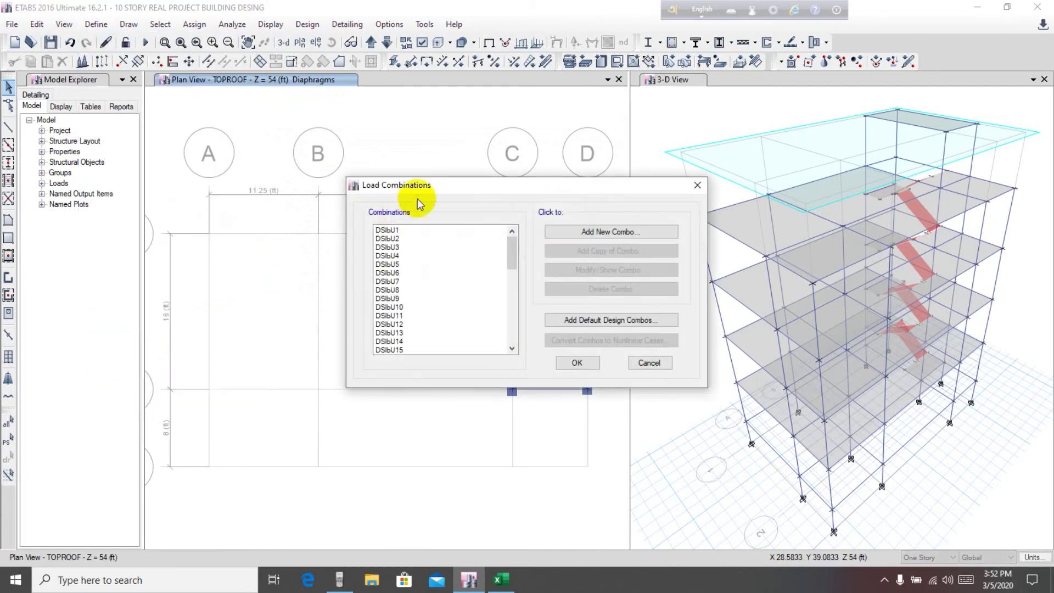
left_click_drag(439, 187, 401, 181)
left_click_drag(367, 224, 357, 381)
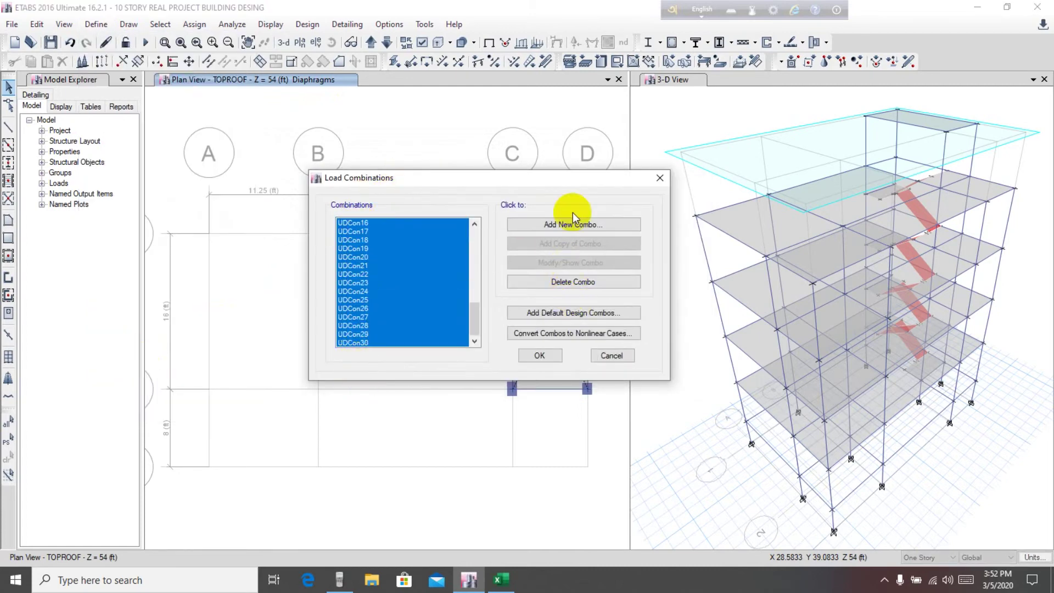
left_click(573, 287)
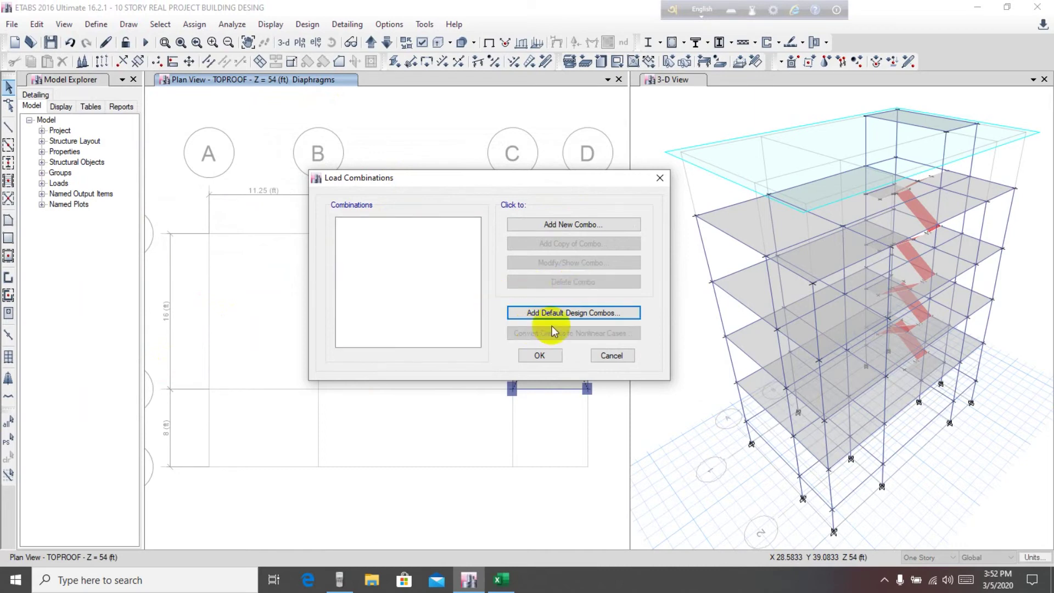
Step: Add the default Concrete Frame Design combinations converted to editable user combinations, review the list and accept it
left_click(561, 313)
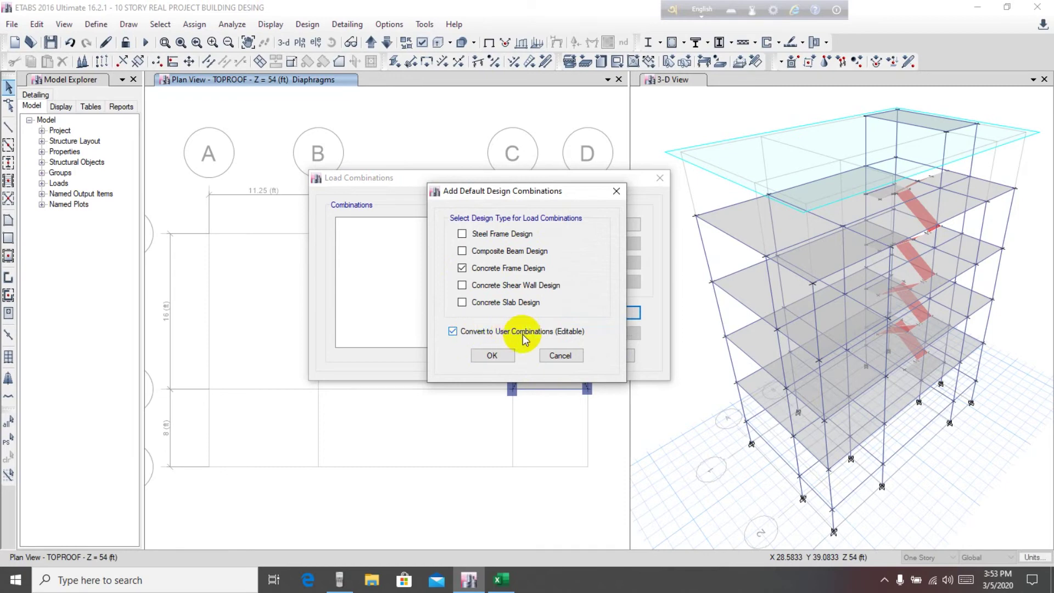
left_click(477, 359)
scroll(407, 308, "down", 6)
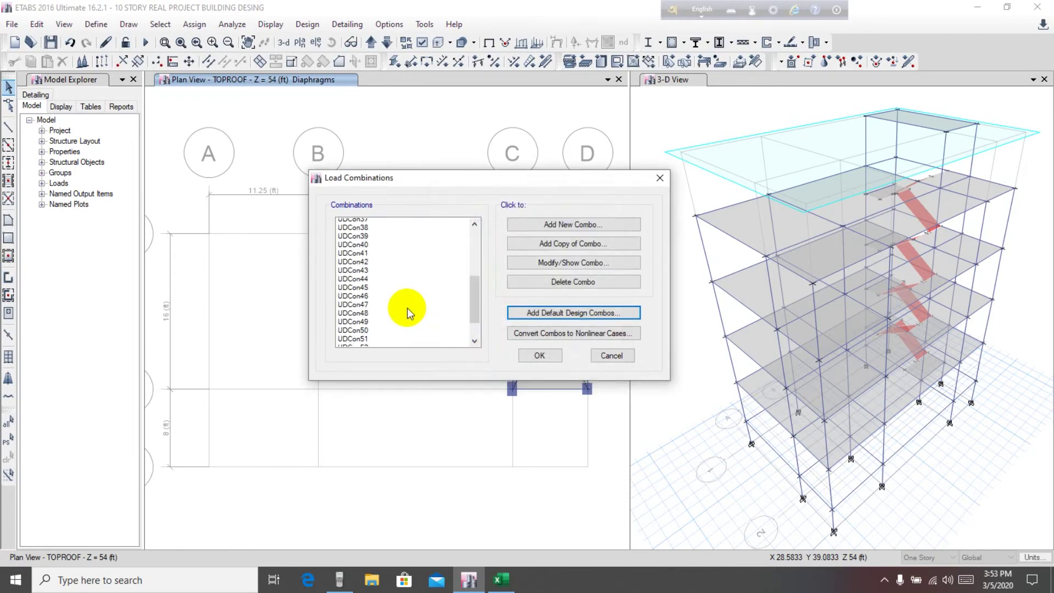
scroll(408, 307, "up", 6)
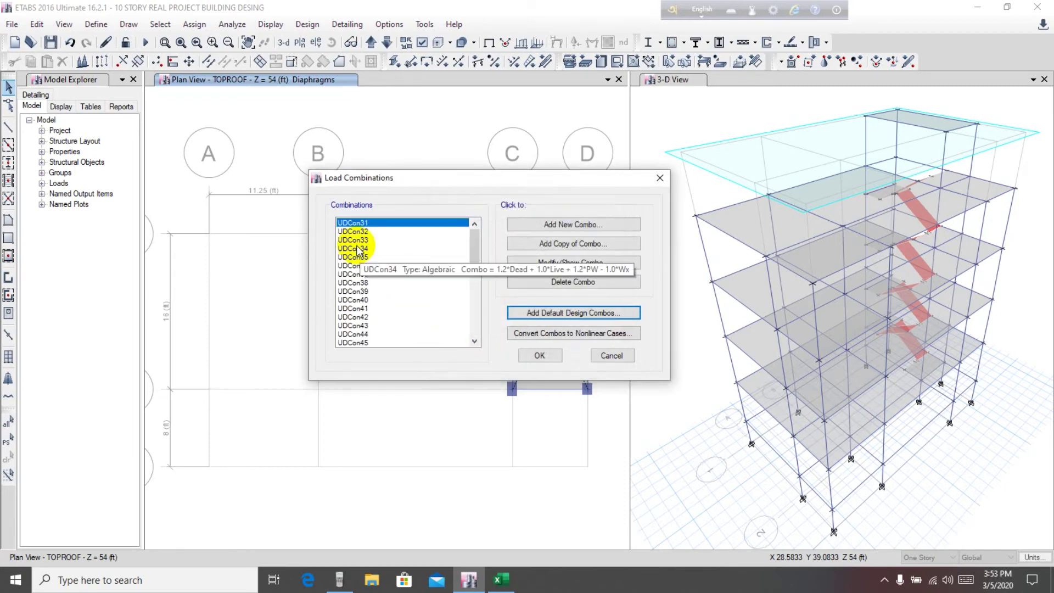
left_click_drag(476, 248, 479, 297)
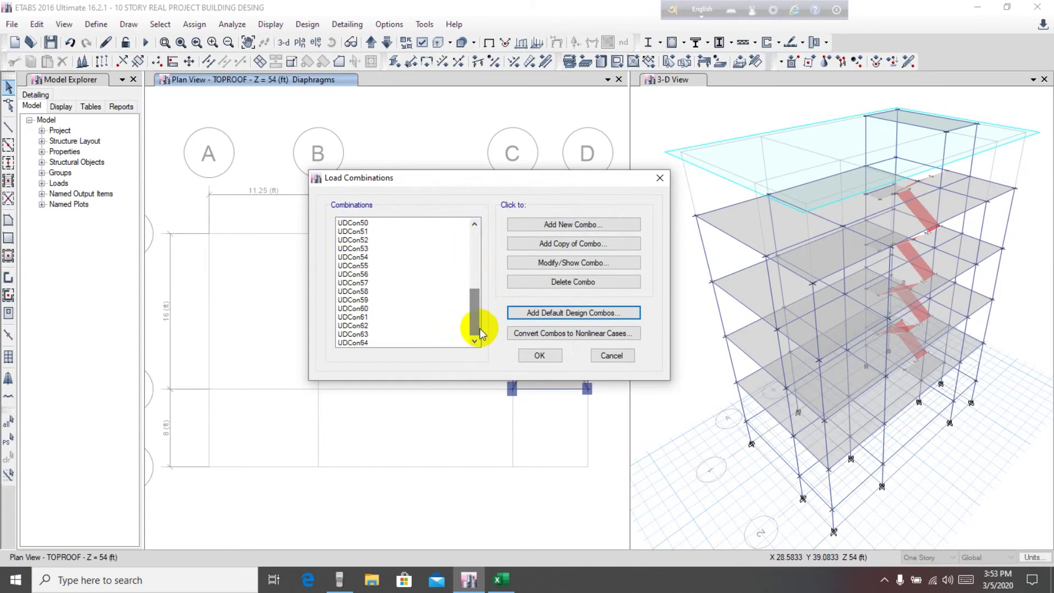
left_click_drag(479, 181, 457, 175)
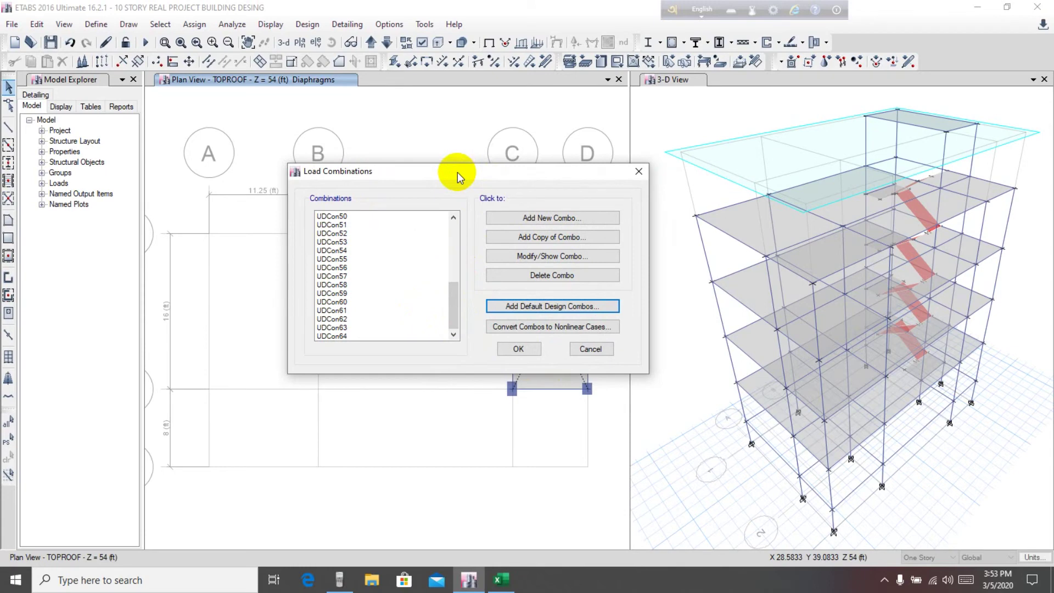
left_click_drag(457, 172, 451, 170)
left_click(520, 348)
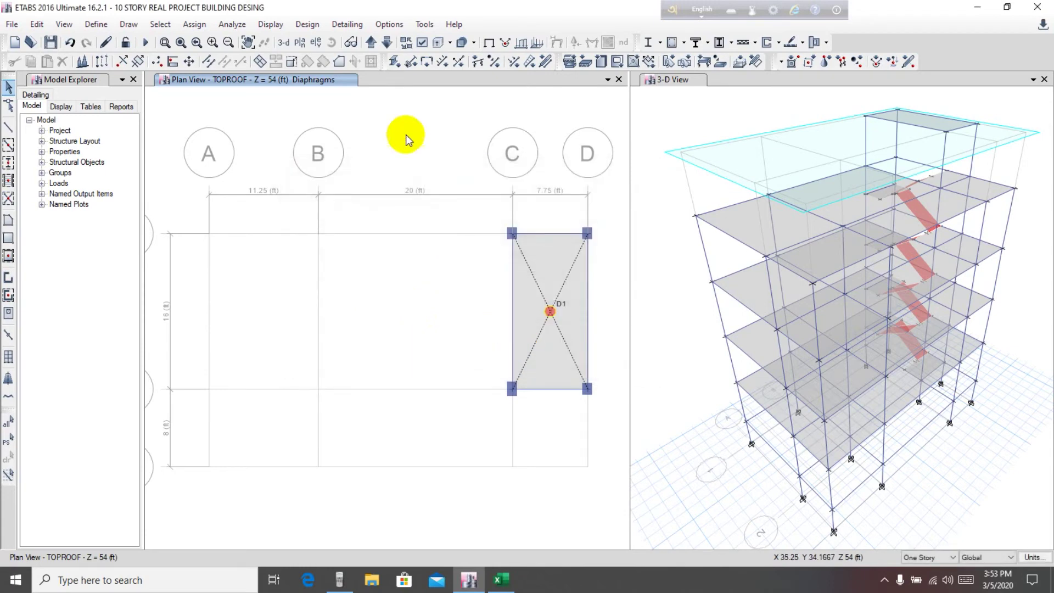
Step: Reopen the load combination definitions and examine the list of concrete frame design combinations
middle_click_drag(353, 113, 368, 121)
middle_click_drag(378, 187, 383, 188)
left_click(96, 24)
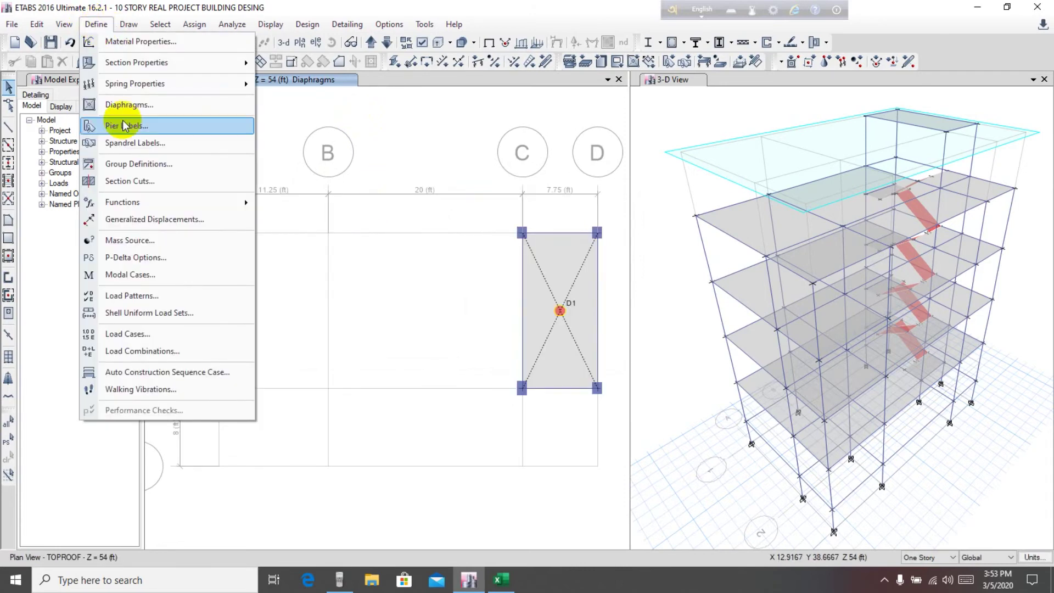
left_click(137, 353)
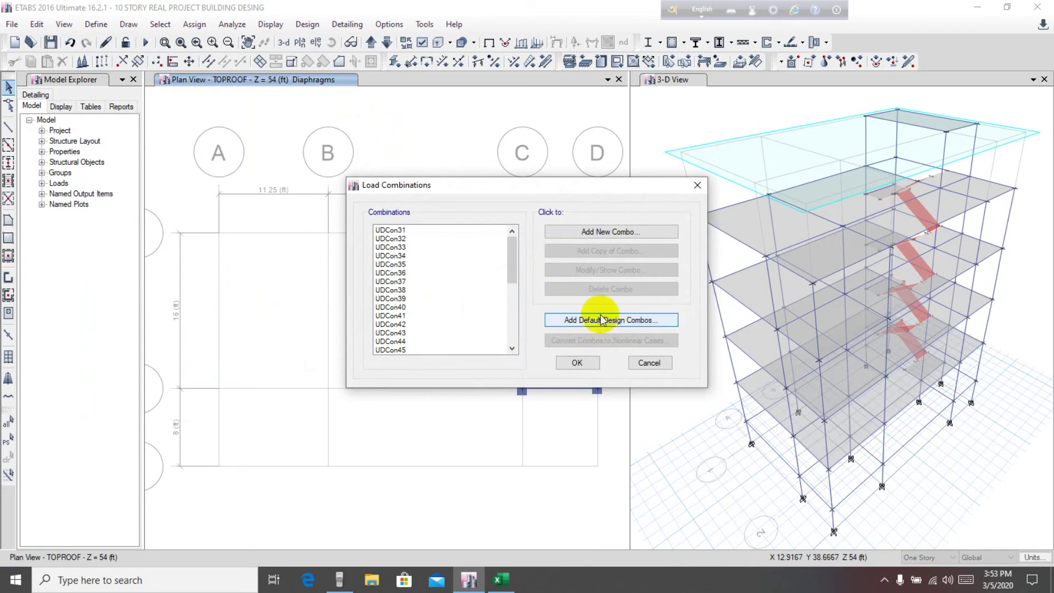
left_click_drag(558, 192, 394, 178)
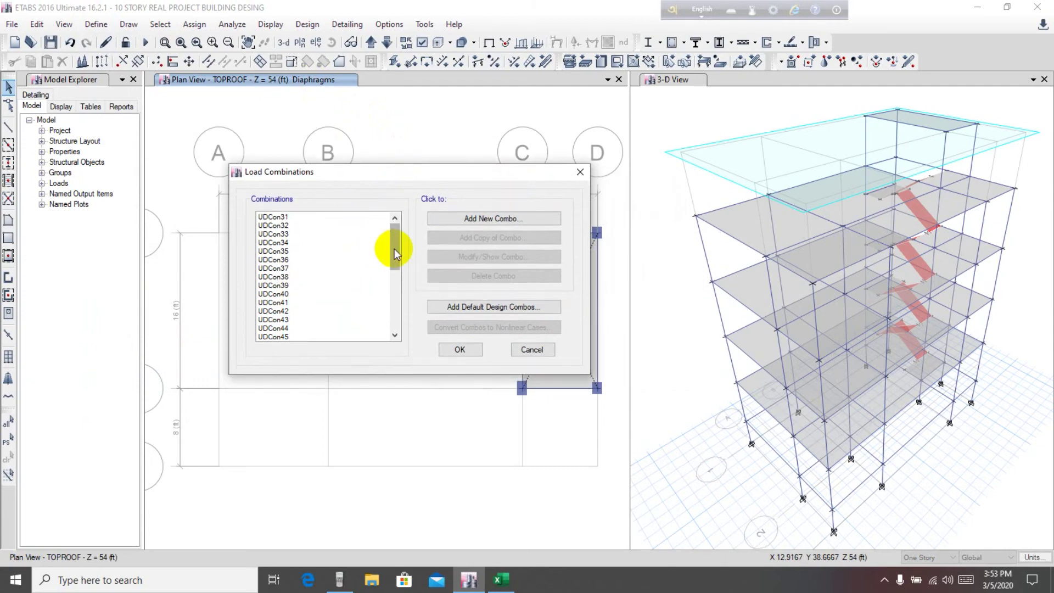
left_click(393, 227)
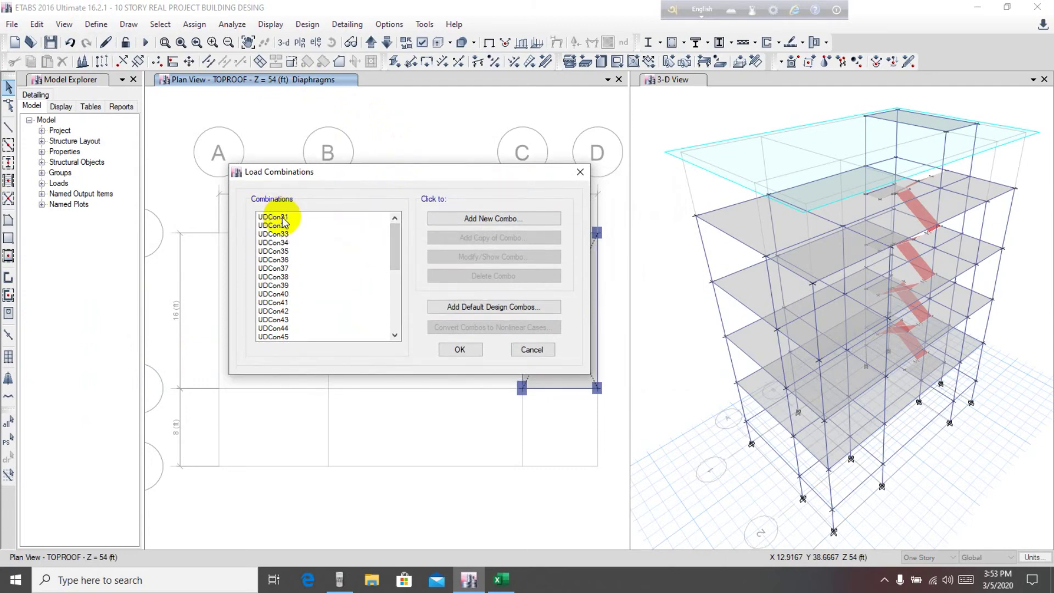
mouse_move(283, 237)
left_click_drag(384, 175, 361, 175)
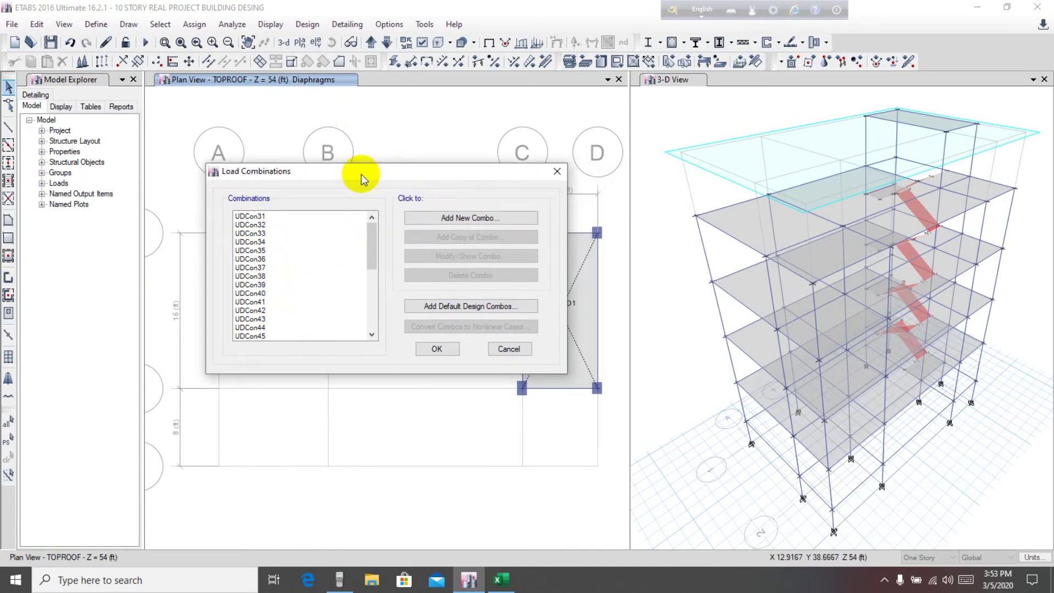
left_click(438, 349)
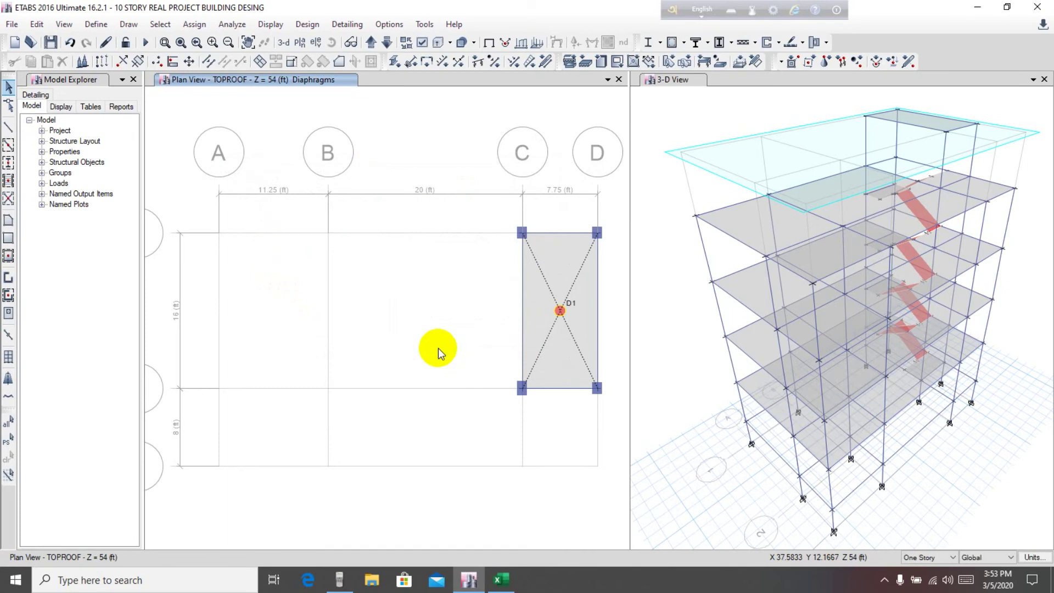
Step: Run a model check with the joint, frame, shell, meshing, loading and self-mass checks, and dismiss the warning and report
left_click(396, 156)
left_click(670, 247)
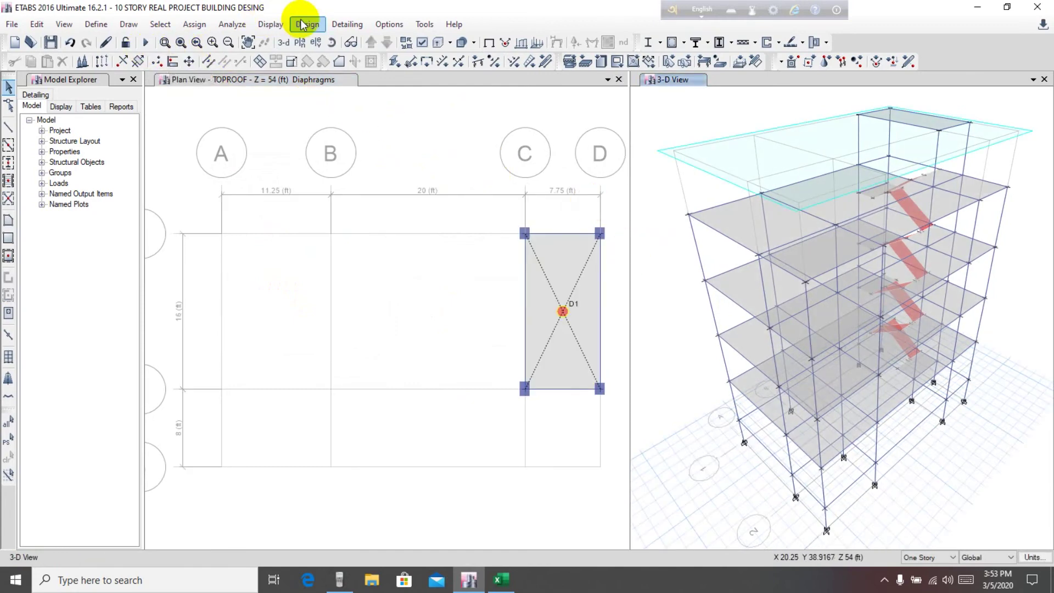
left_click(230, 24)
left_click(251, 40)
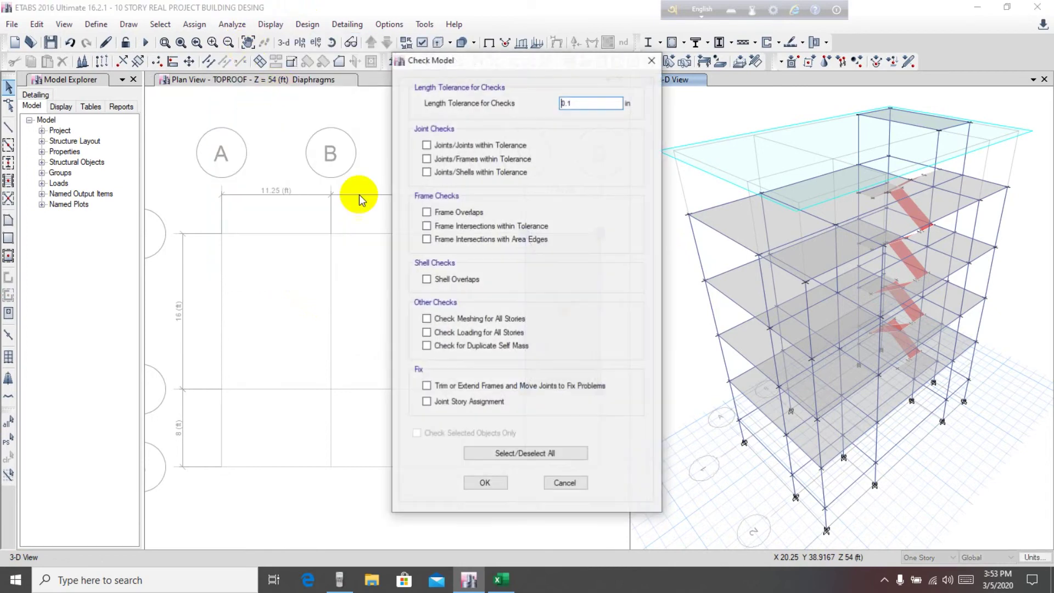
left_click(501, 451)
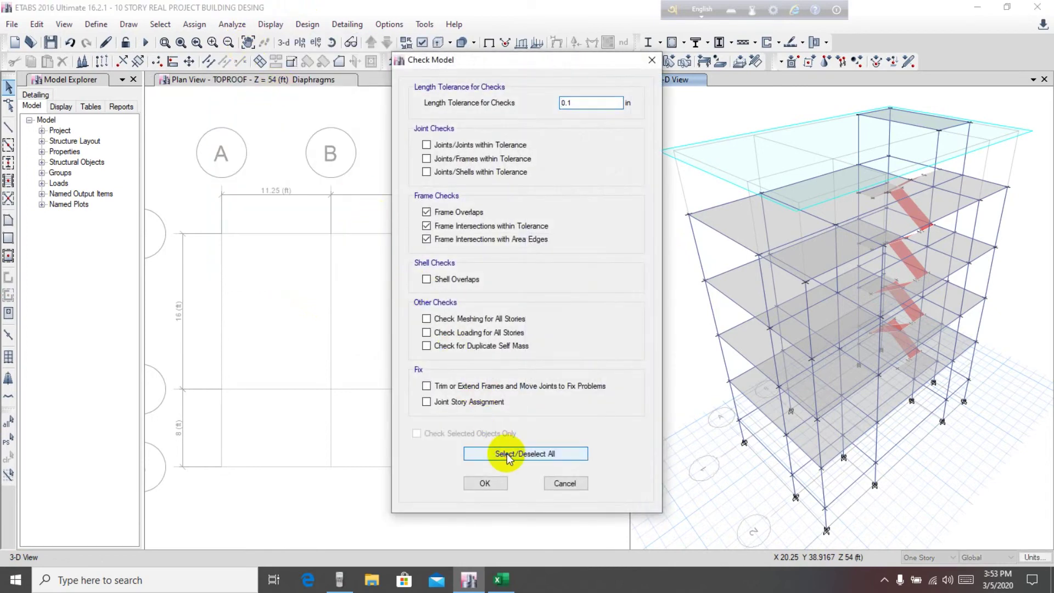
left_click(483, 401)
left_click(485, 483)
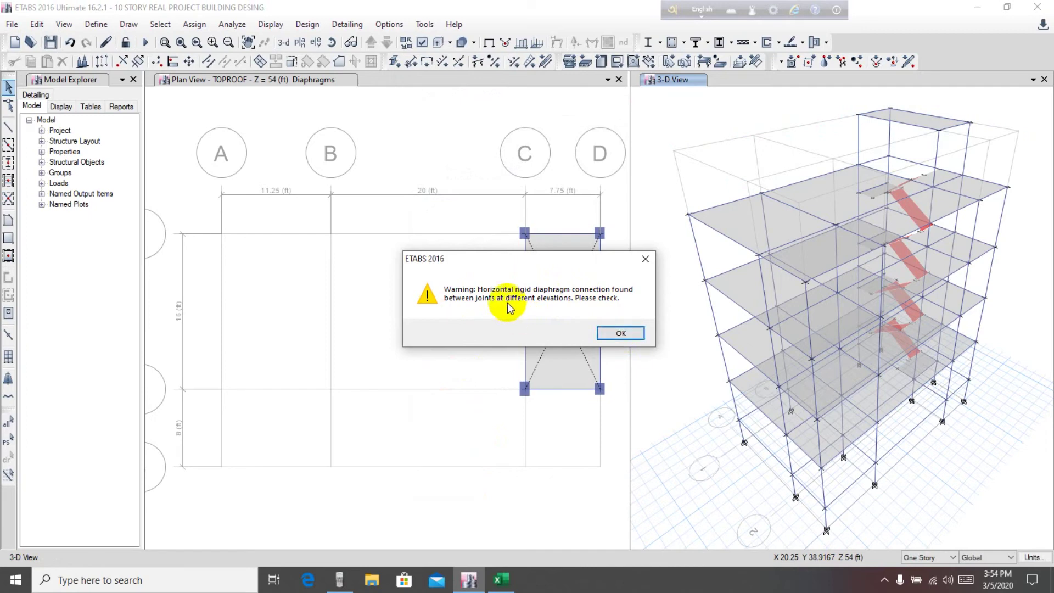
left_click_drag(526, 263, 438, 244)
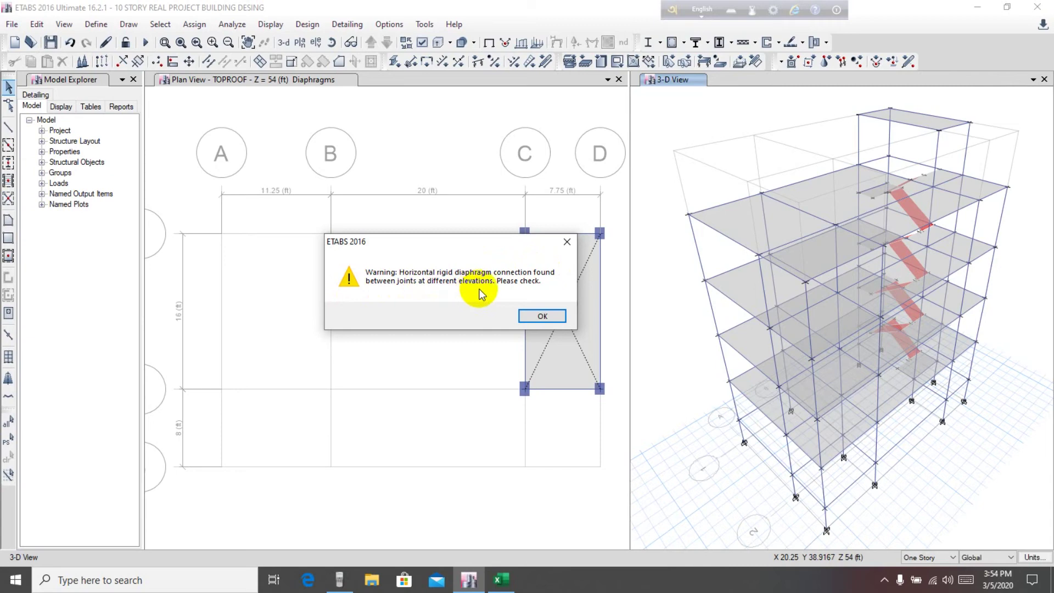
left_click(541, 317)
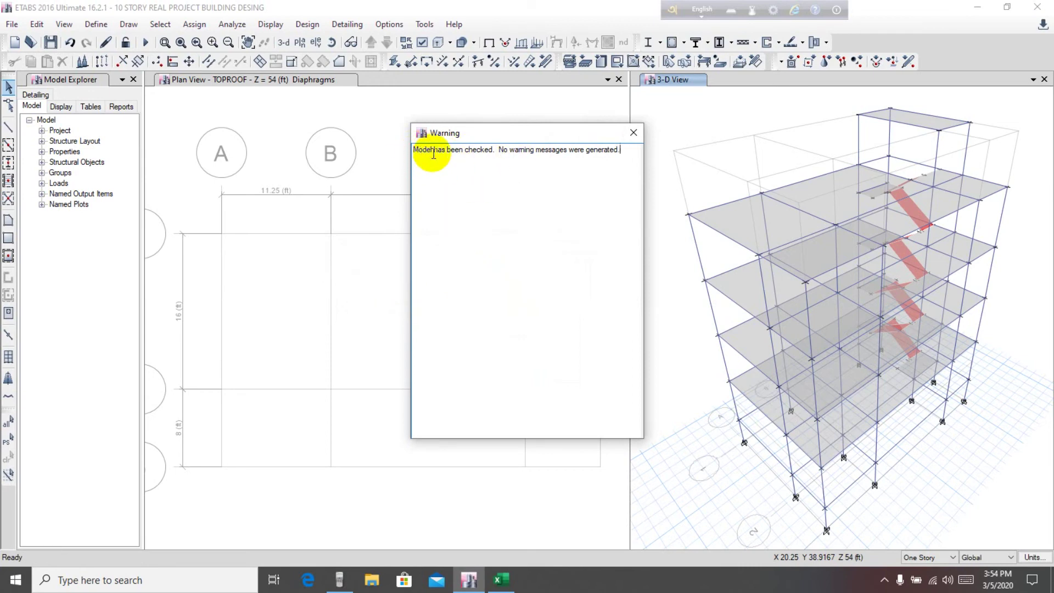
left_click(633, 133)
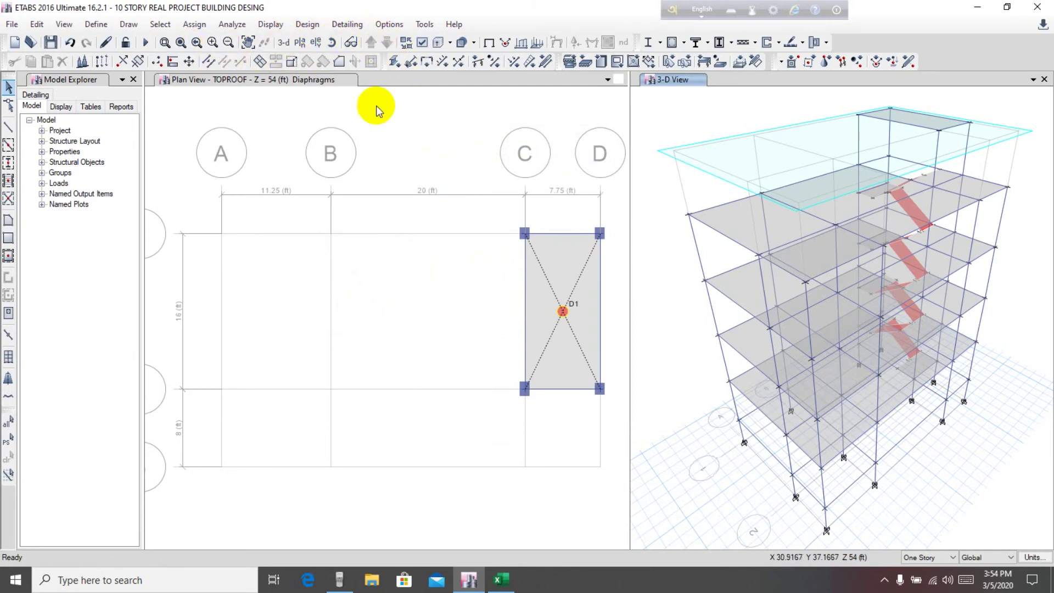
Step: Examine the diaphragm assignments story by story in plan, between the TOPROOF and GB levels
left_click(387, 44)
left_click(387, 44)
left_click(386, 44)
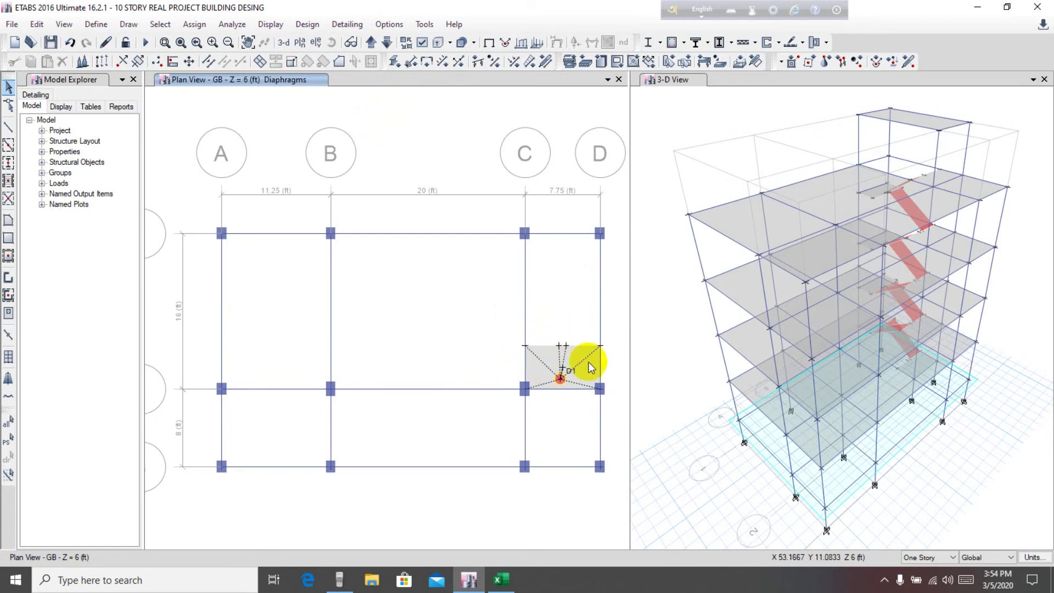
left_click(387, 44)
left_click(387, 44)
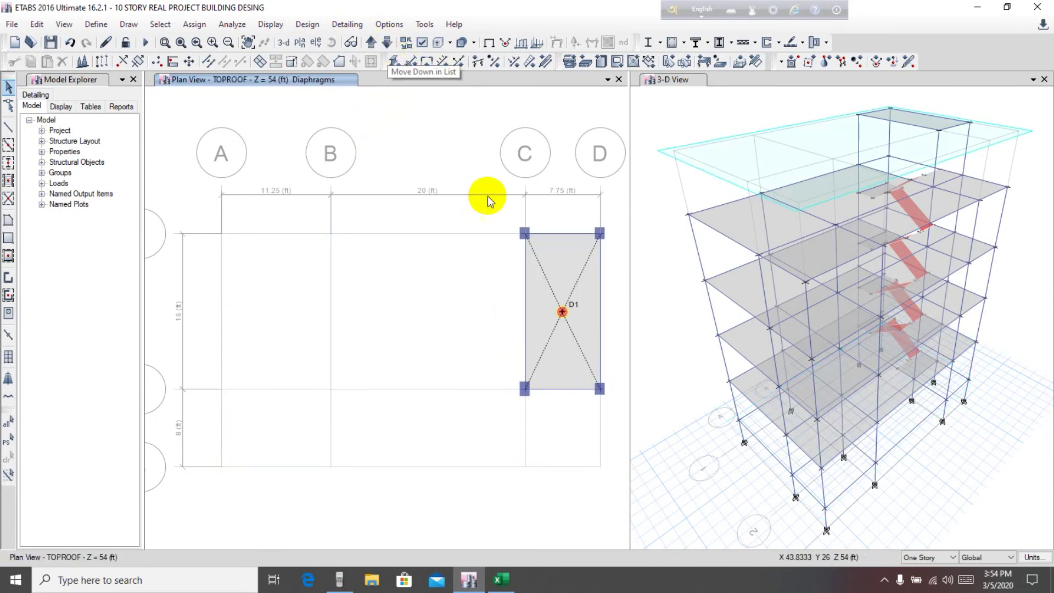
left_click(386, 44)
left_click(387, 44)
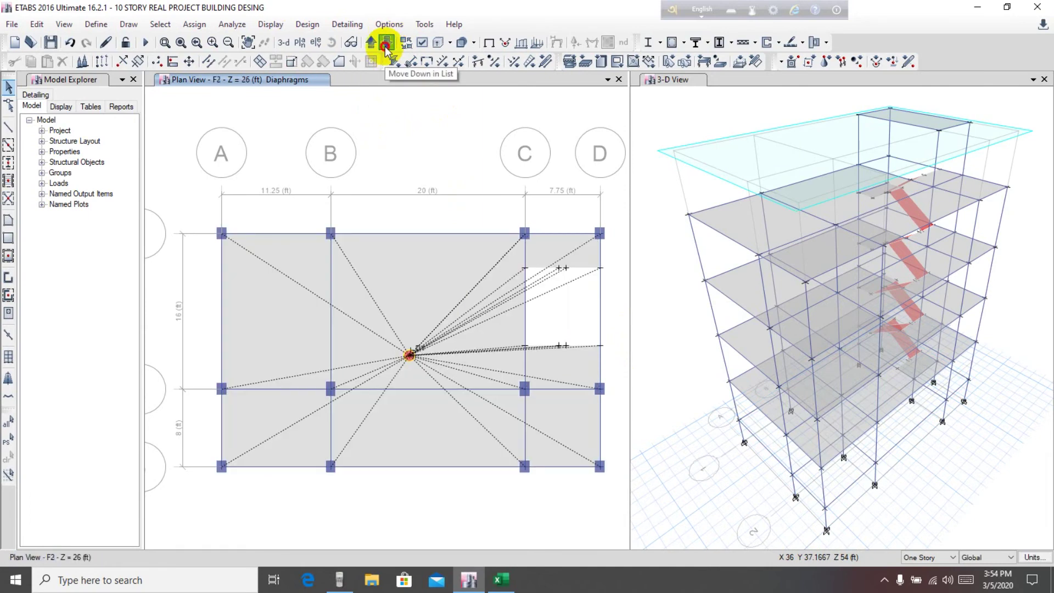
left_click(387, 44)
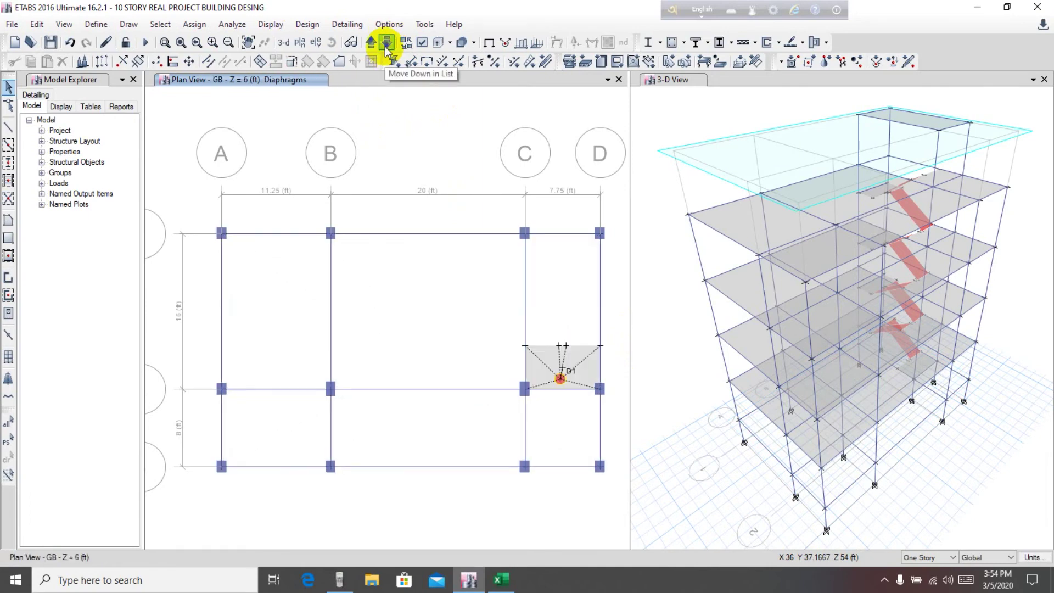
left_click(387, 44)
left_click(387, 44)
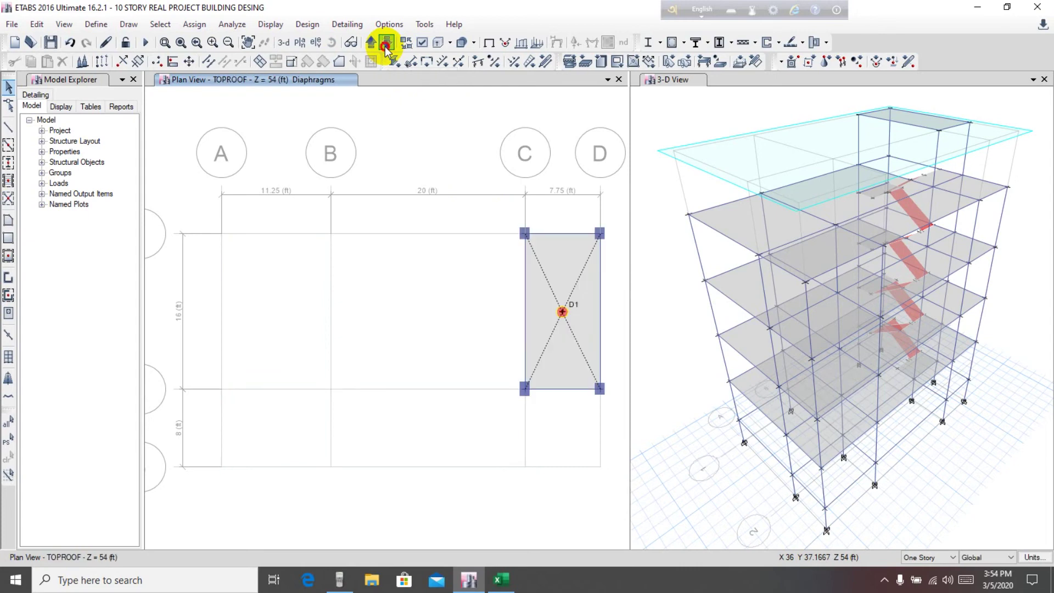
left_click(387, 44)
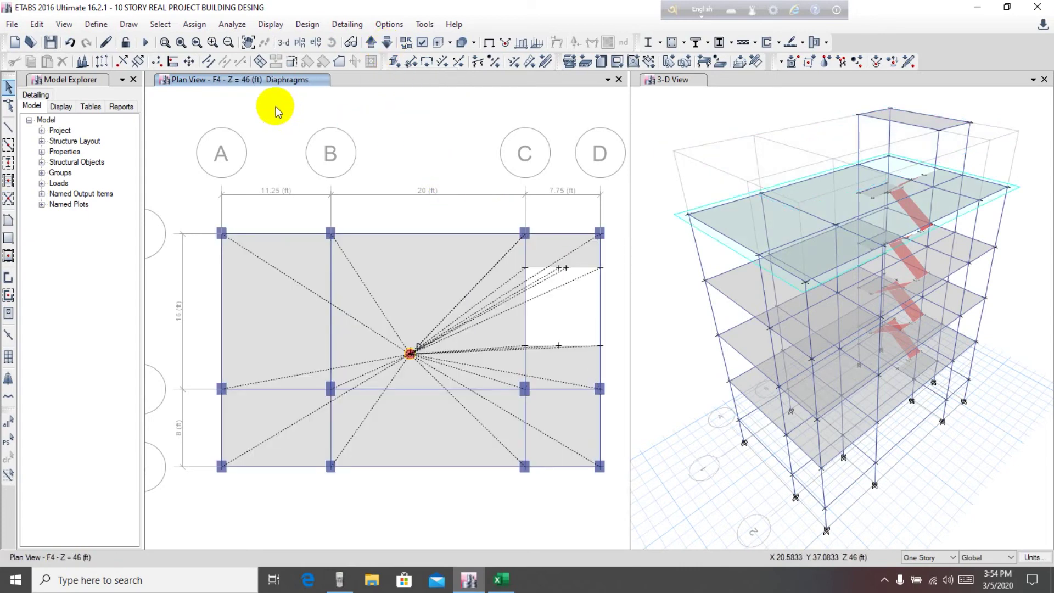
Step: Run the structural analysis and close the plan view, leaving only the 3-D Dead load displacement view
left_click(145, 44)
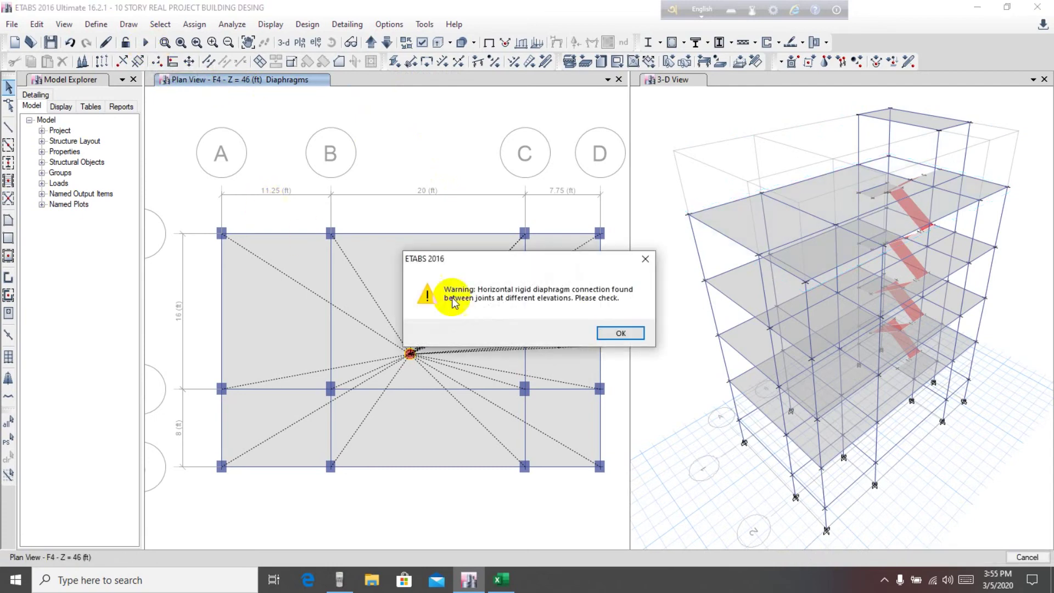
left_click(614, 334)
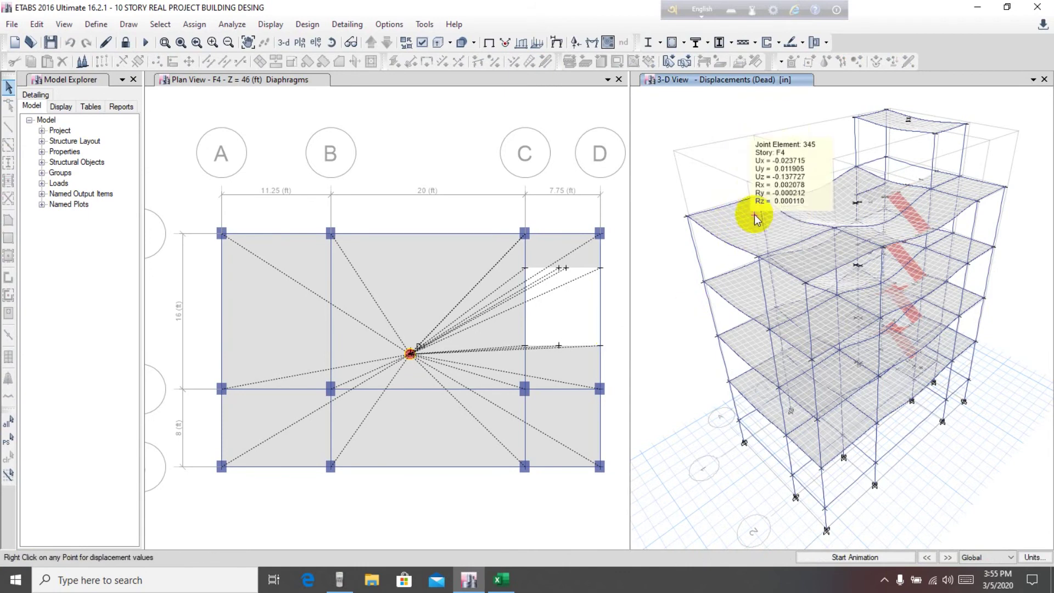
mouse_move(866, 195)
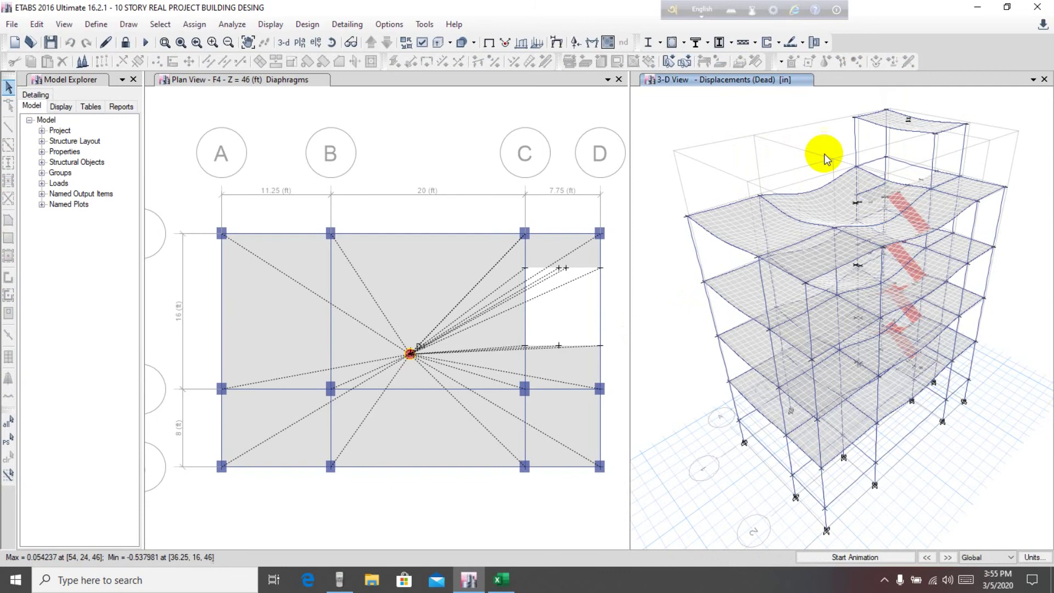
mouse_move(815, 199)
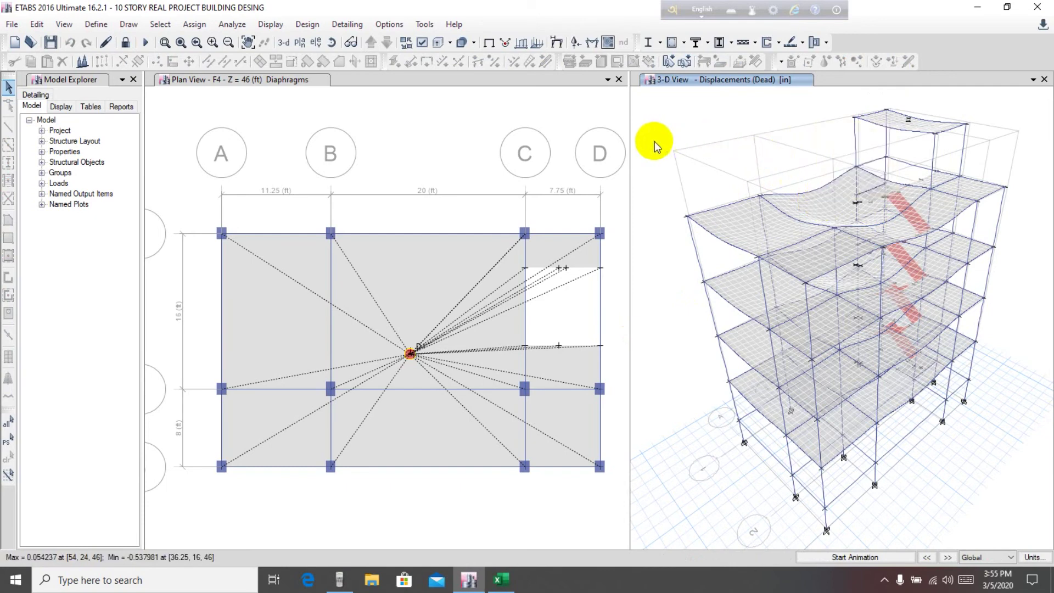
left_click(618, 80)
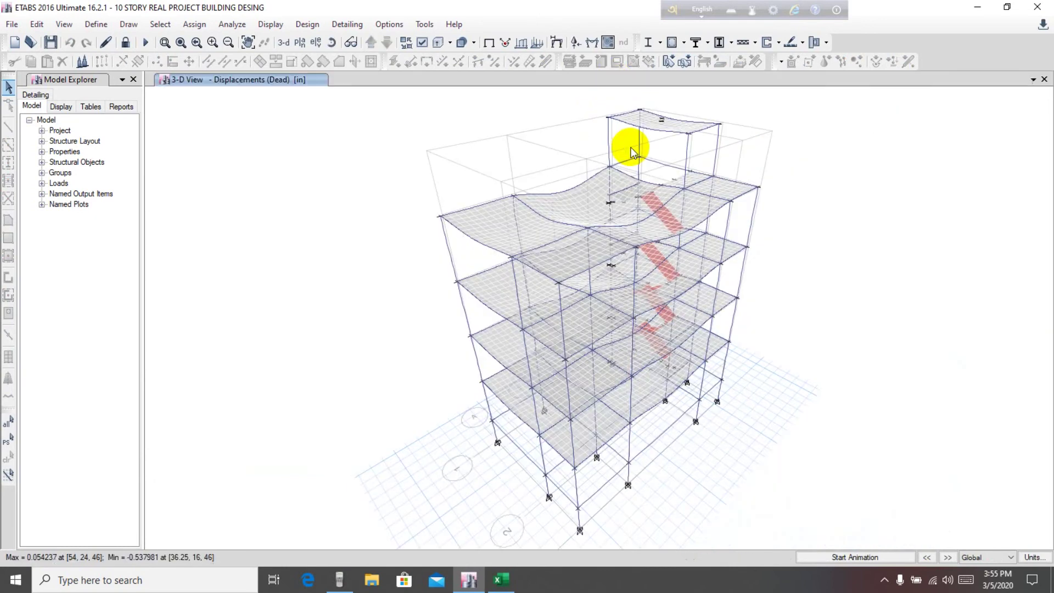
middle_click_drag(458, 117, 443, 141)
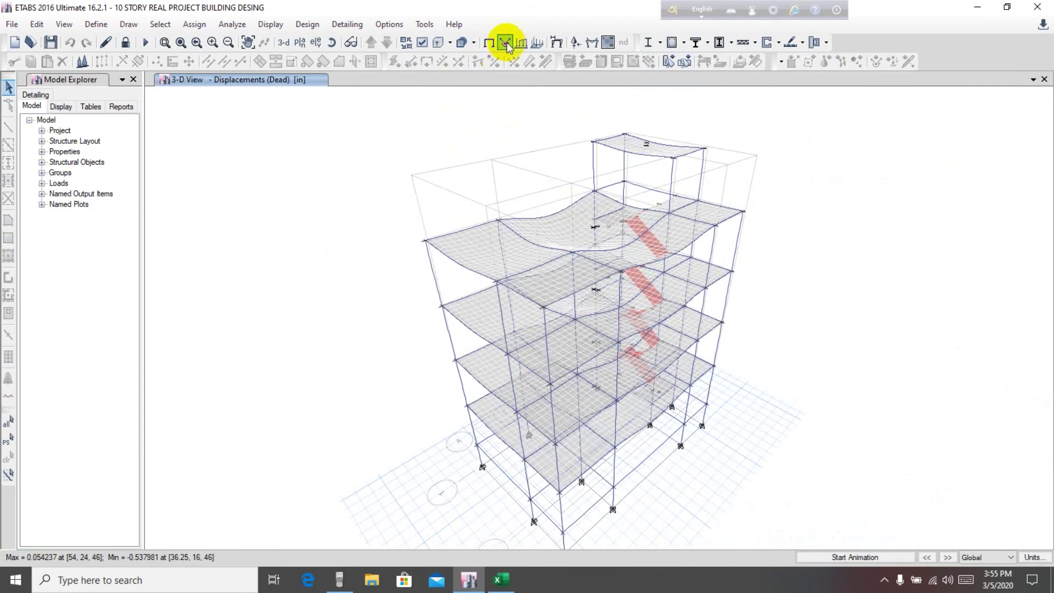
Step: Display the deformed shape for load case Wx and inspect the joint displacements at TOPROOF and the F4 slab corner
left_click(556, 42)
left_click_drag(545, 101, 281, 101)
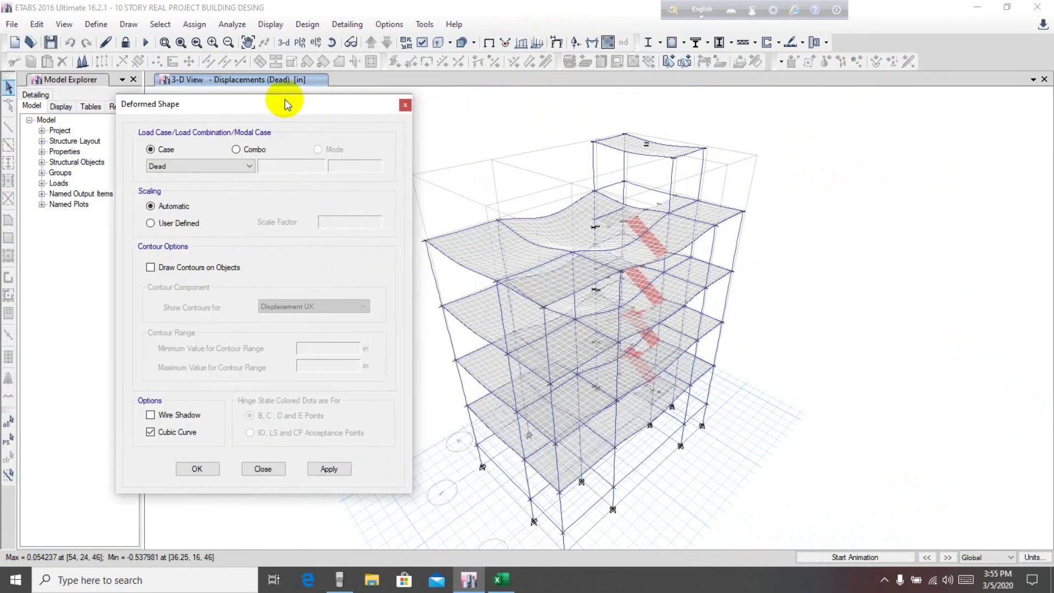
left_click(236, 167)
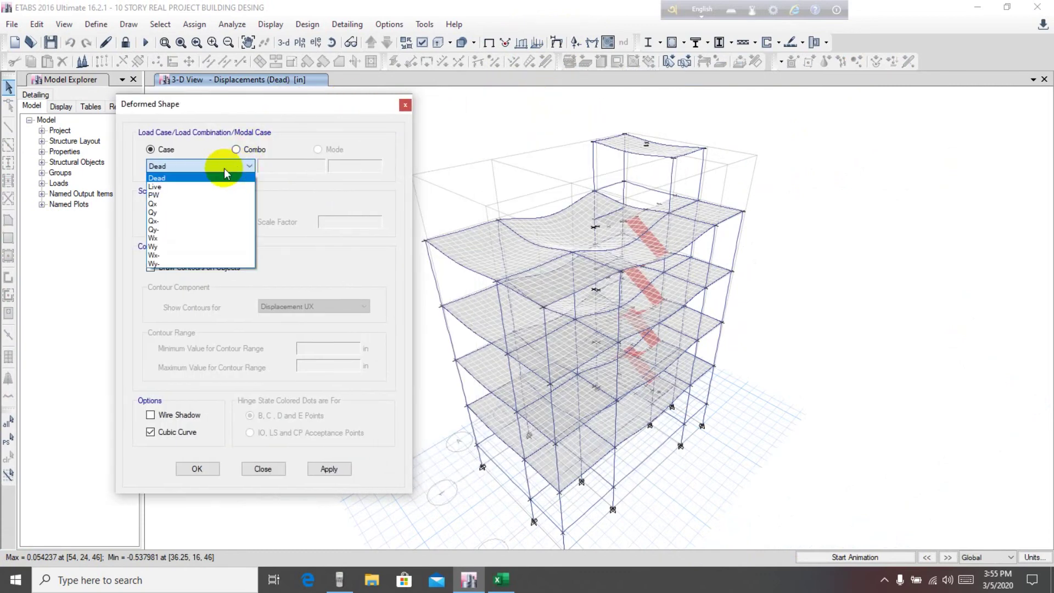
left_click(178, 239)
left_click(327, 467)
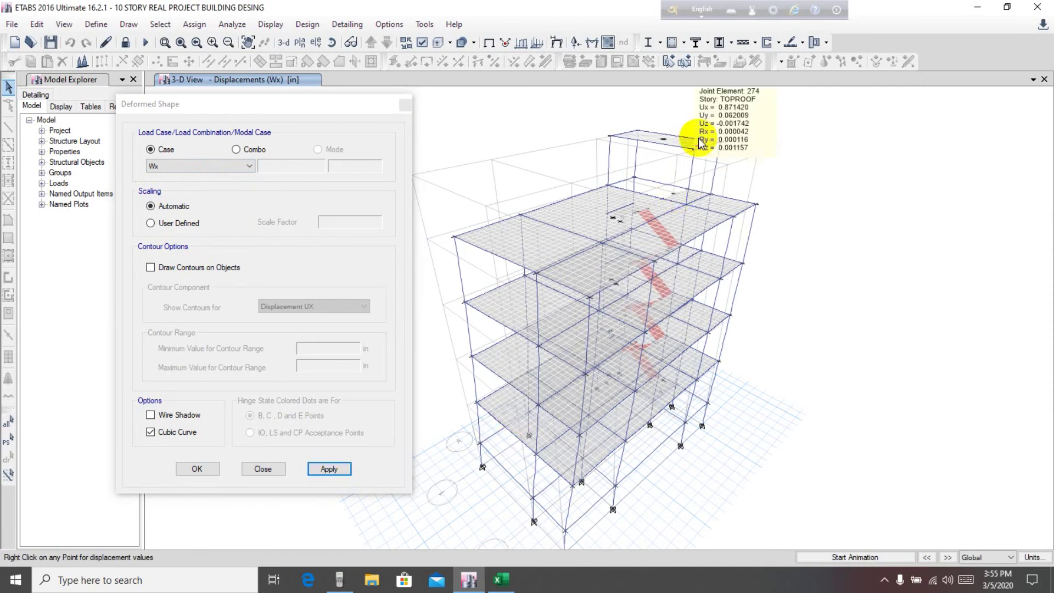
mouse_move(755, 207)
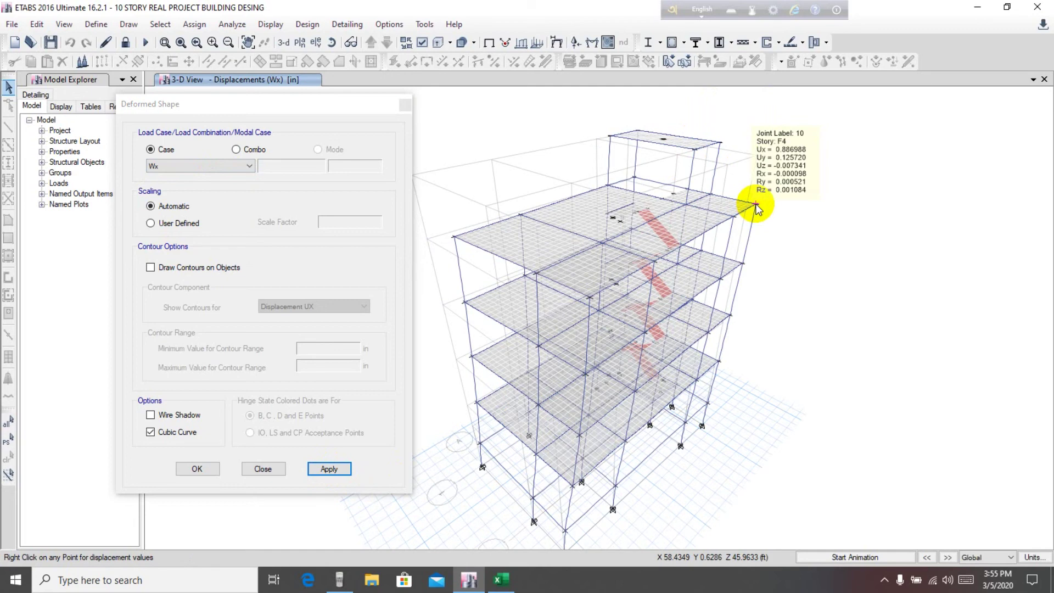
Step: Switch the deformed shape to load case Wy and inspect the displacements of a joint on story F3
left_click(235, 167)
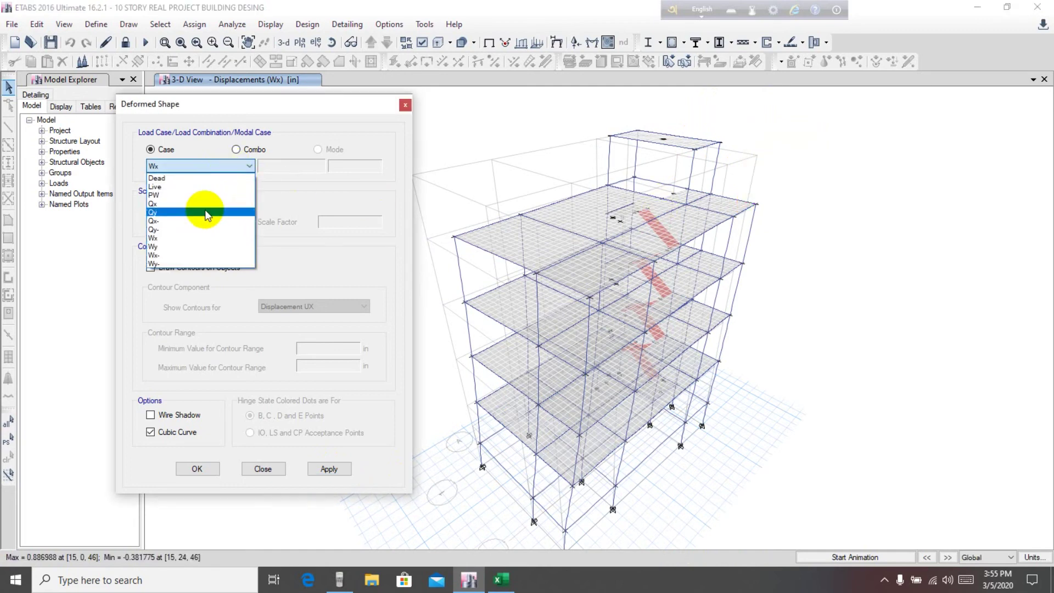
left_click(200, 243)
left_click(329, 469)
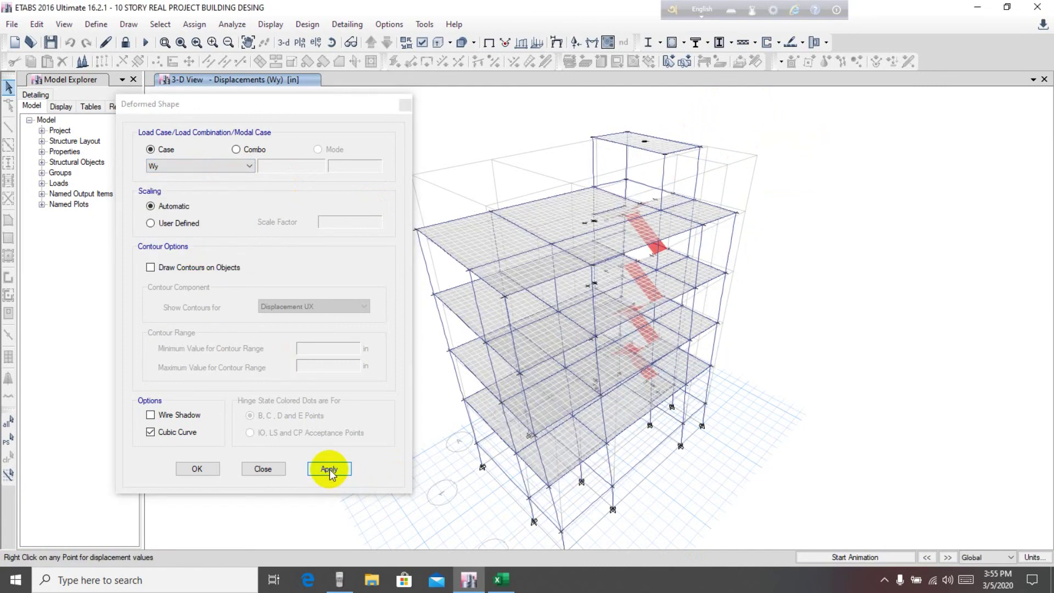
mouse_move(499, 299)
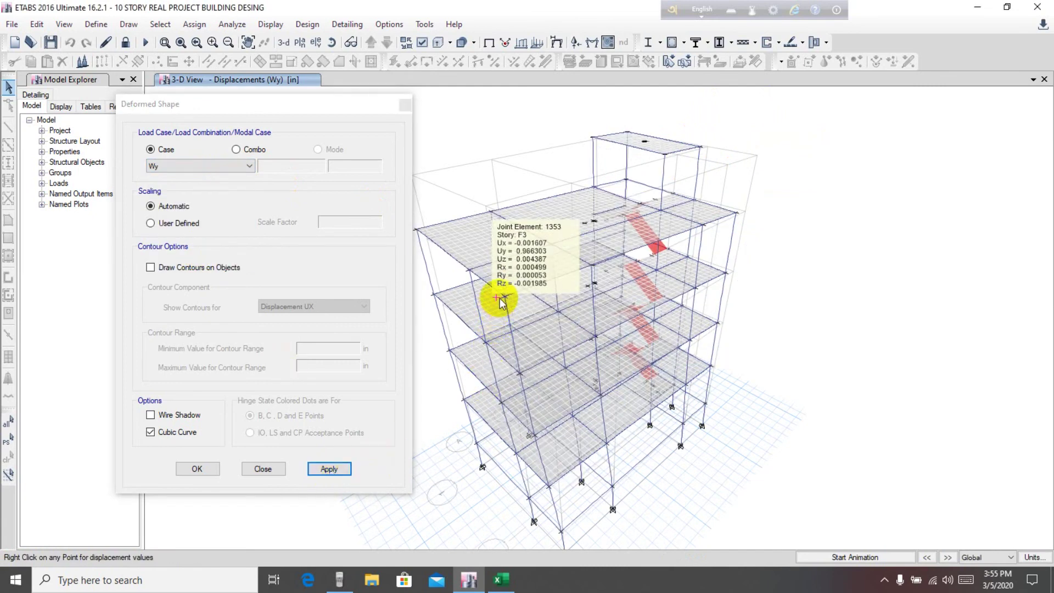
Step: Apply load case Wx- to the deformed shape and check the displacements of a slab joint on story F3
left_click(217, 165)
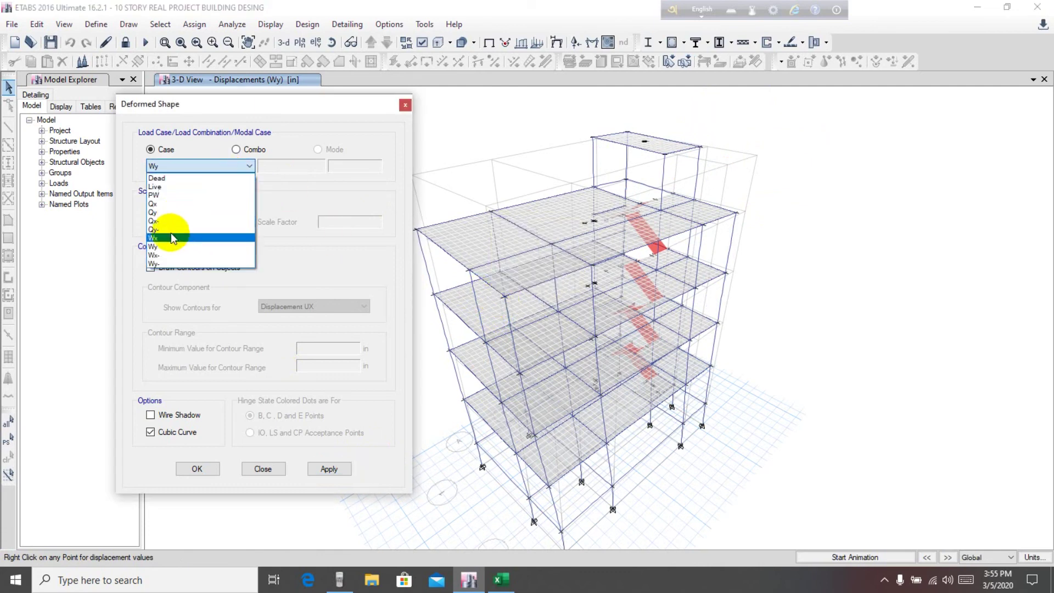
left_click(176, 255)
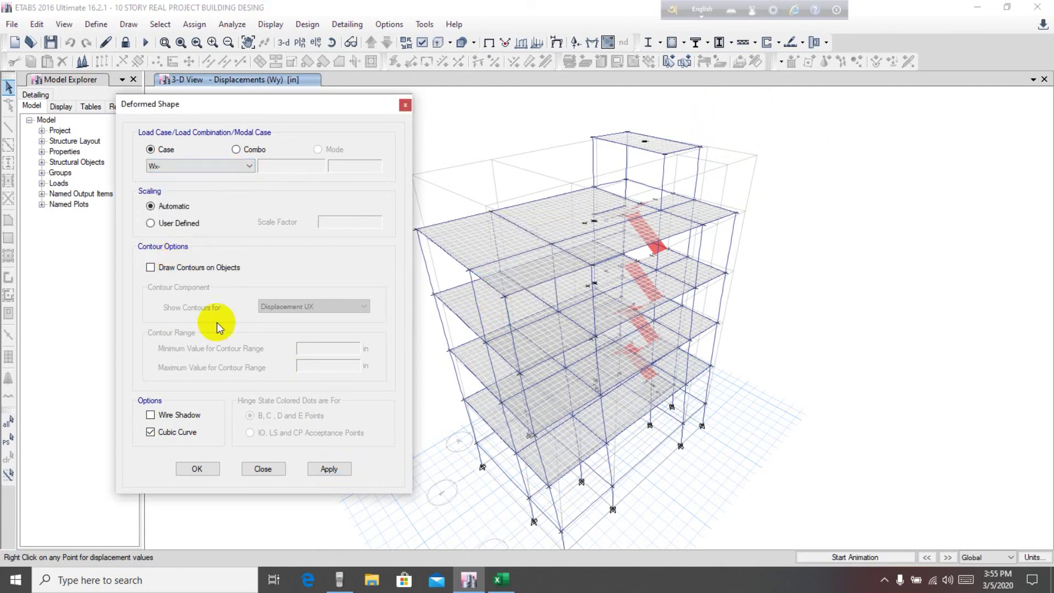
left_click(329, 469)
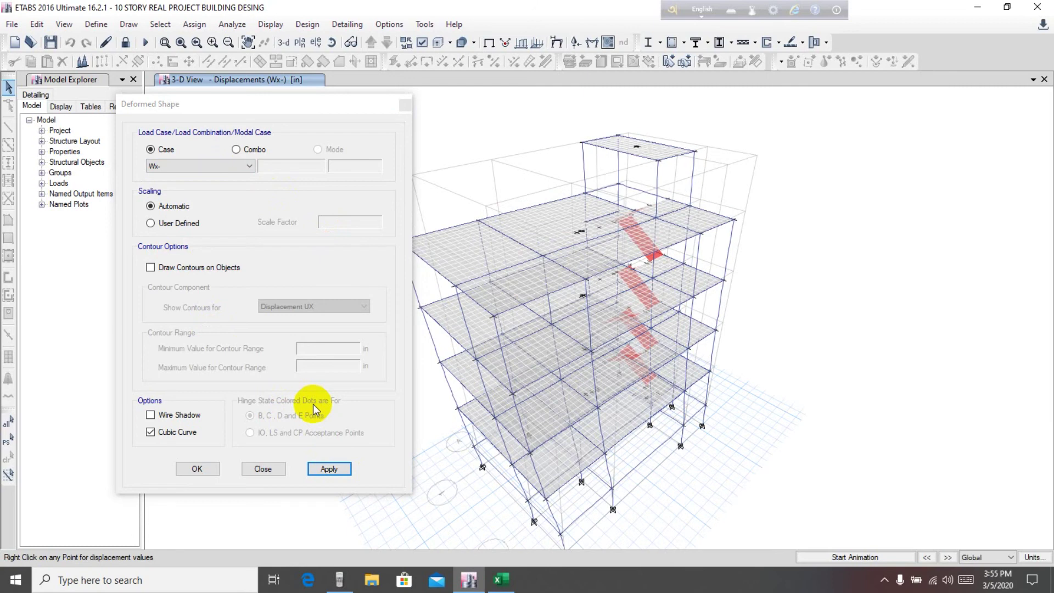
mouse_move(494, 318)
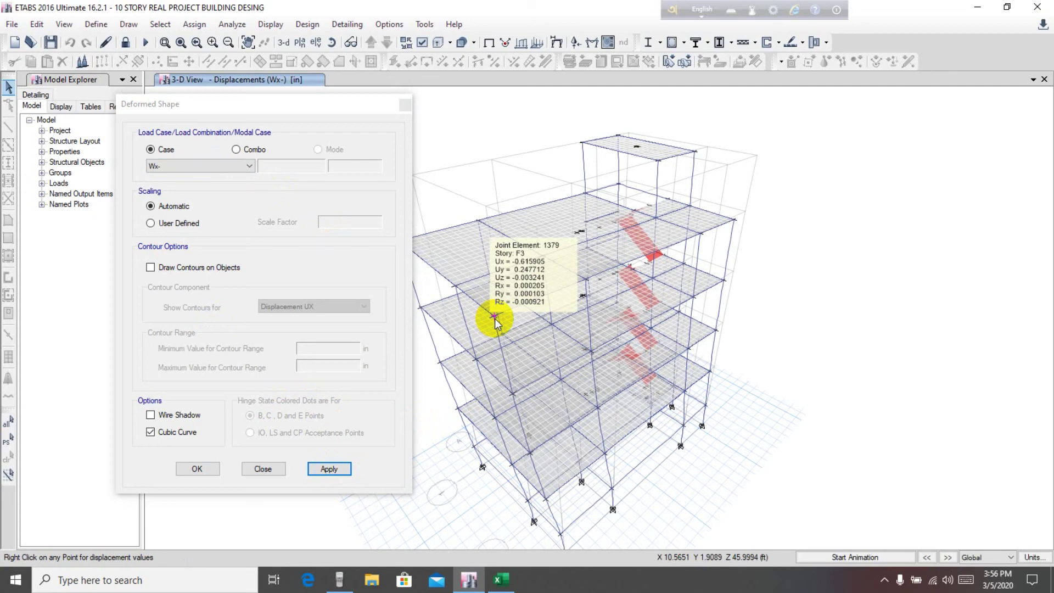
Step: Apply load case Wy- to the deformed shape and inspect the outer corner joint of the main roof slab
left_click(225, 166)
left_click(179, 264)
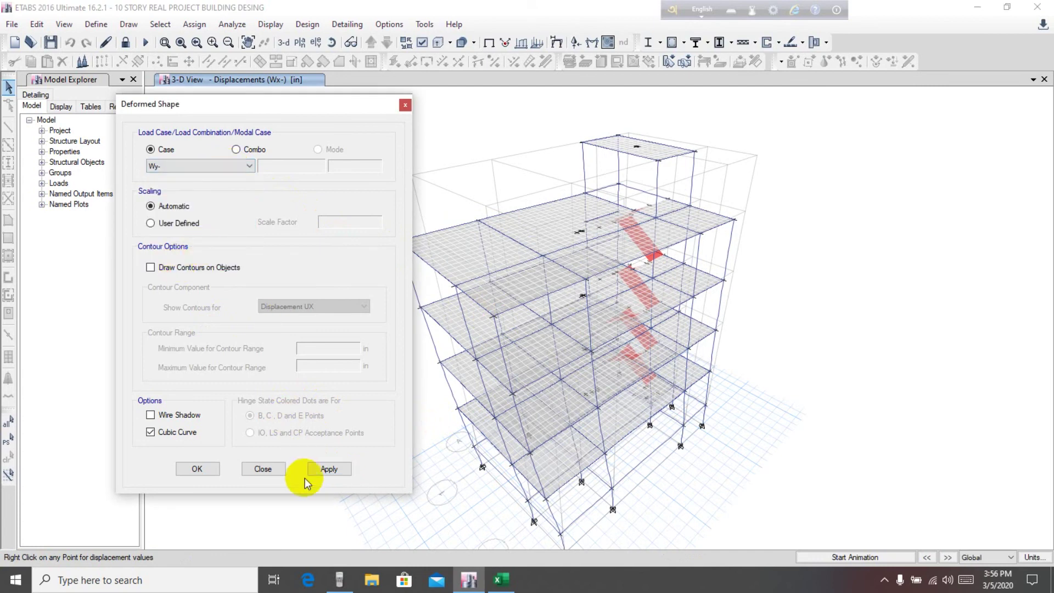
left_click(334, 469)
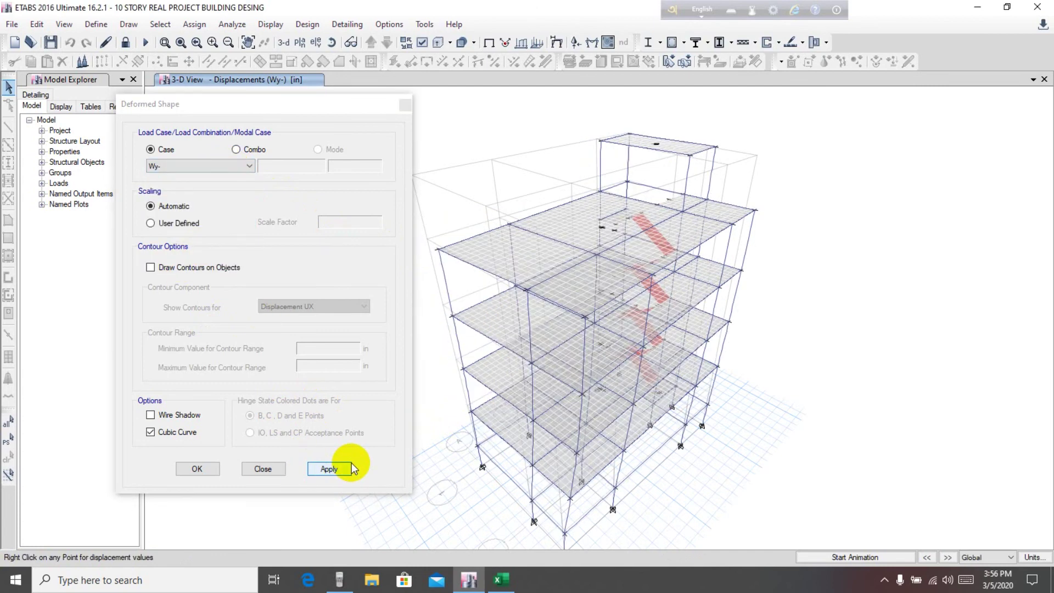
mouse_move(754, 213)
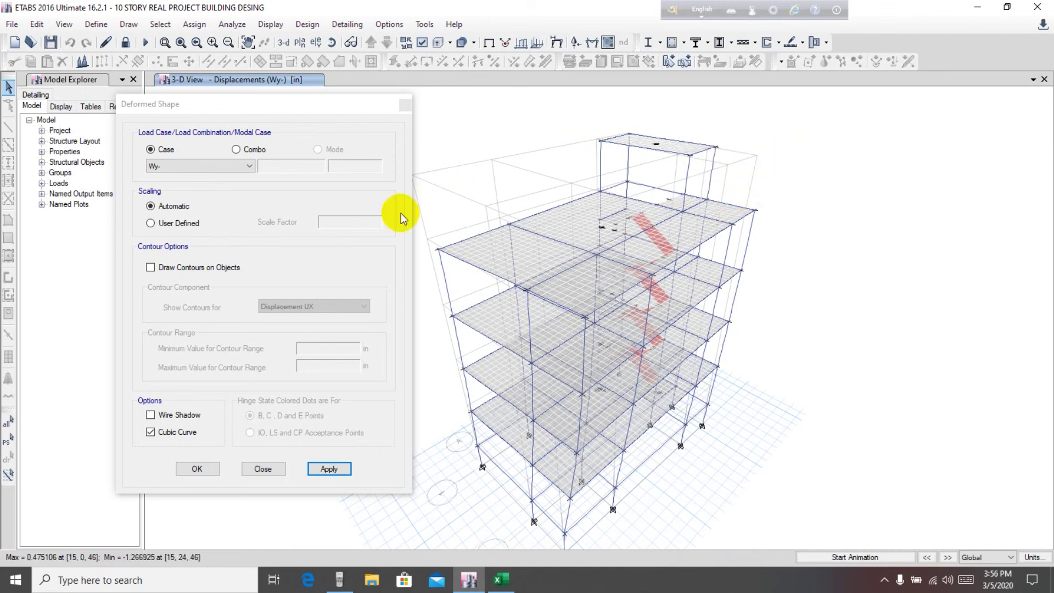
Step: Close the deformed shape settings, then play and stop the animation of the Wy- displacements in the 3-D view
mouse_move(272, 101)
left_mouse_down()
mouse_move(324, 94)
mouse_move(252, 103)
left_mouse_up()
left_click(308, 456)
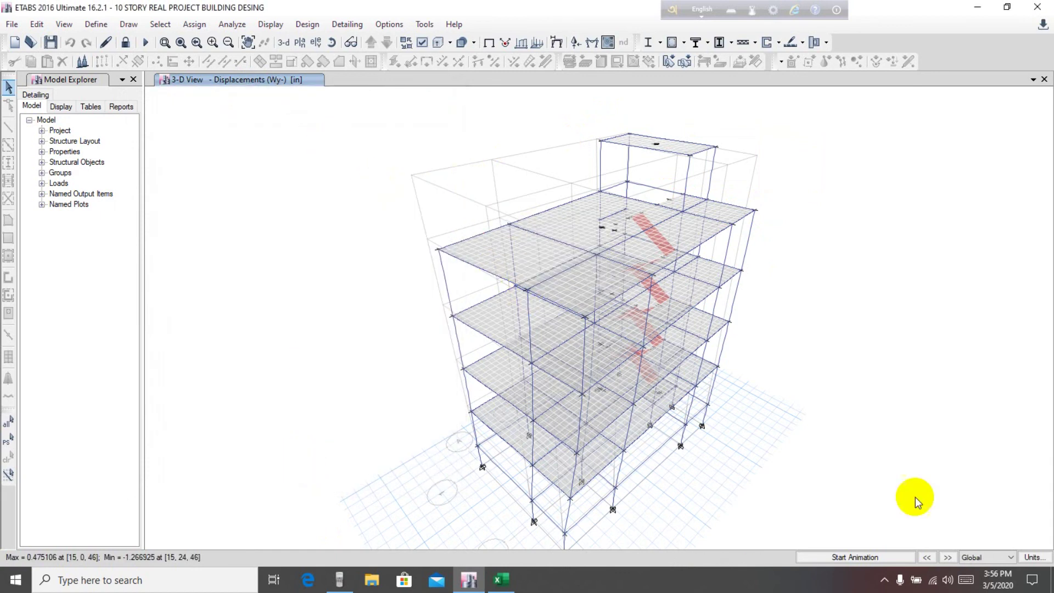
left_click(868, 558)
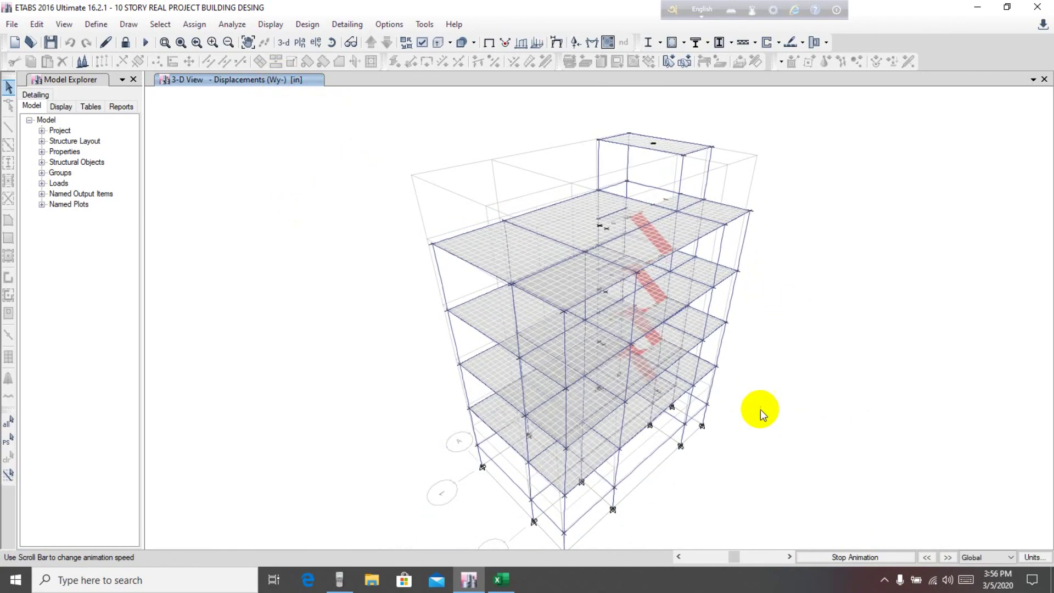
left_click(841, 557)
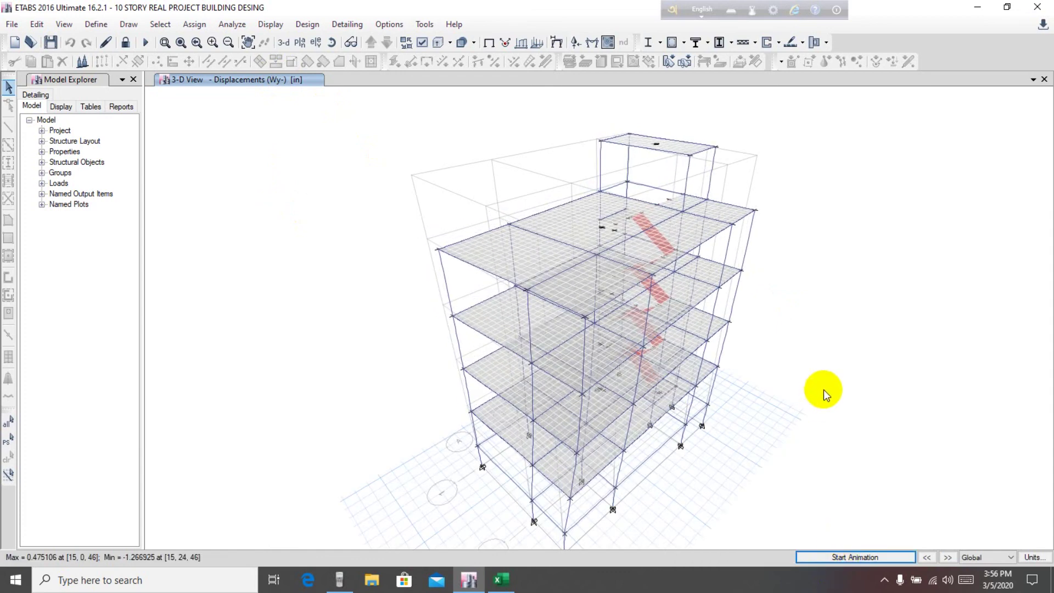